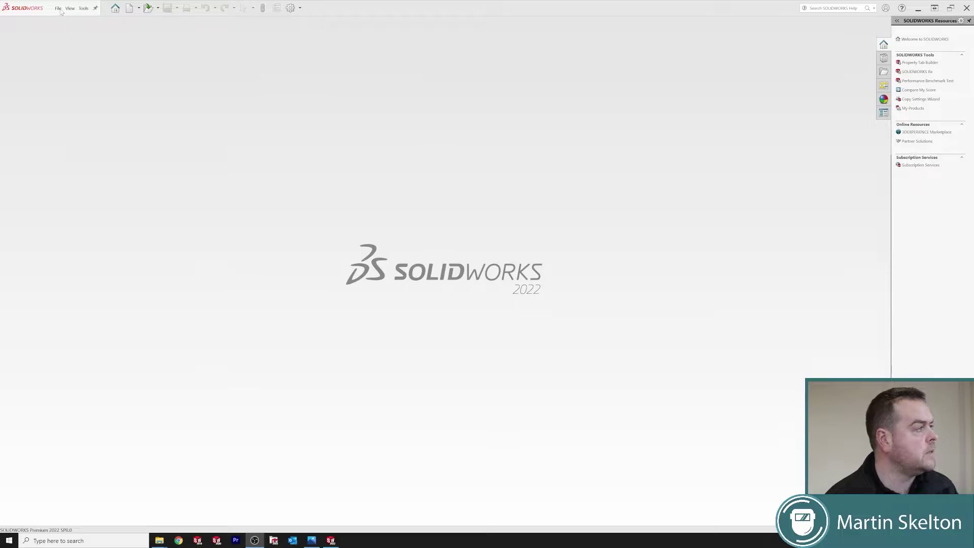
# Create a new part document, Part2, from the Part template
pyautogui.click(59, 9)
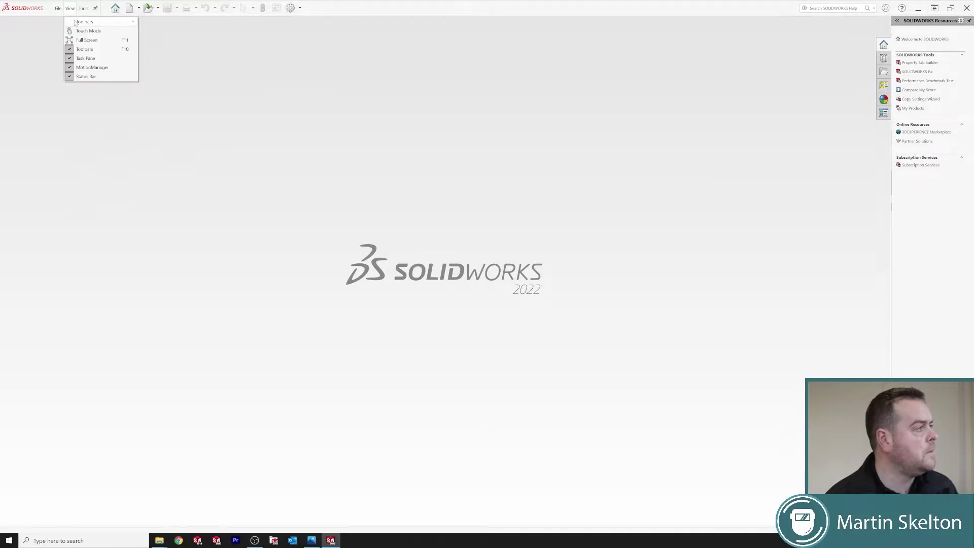
pyautogui.click(69, 22)
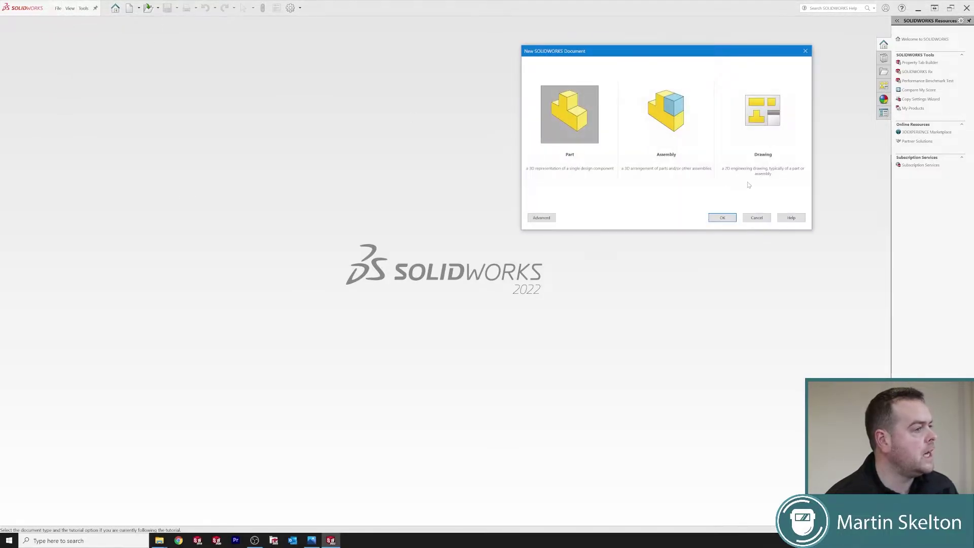
pyautogui.click(566, 105)
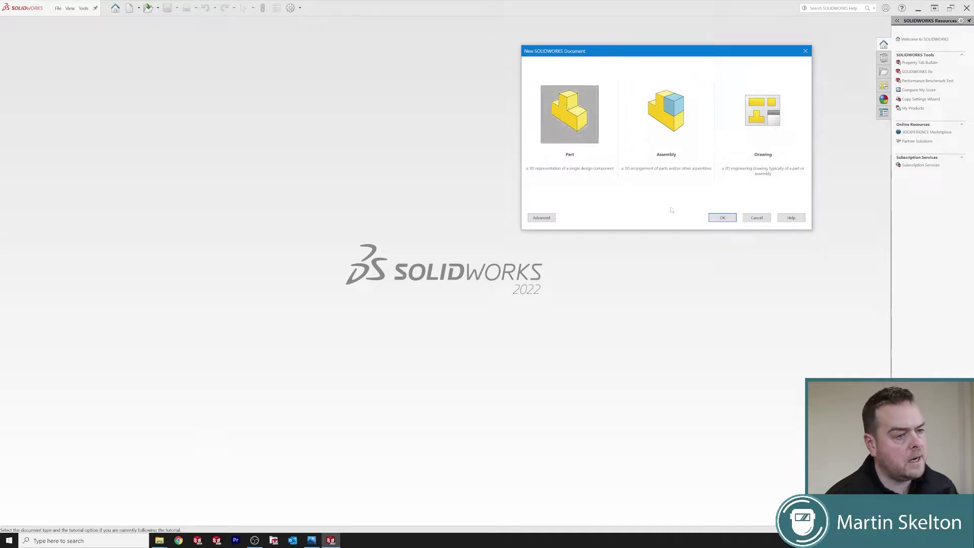
pyautogui.click(728, 218)
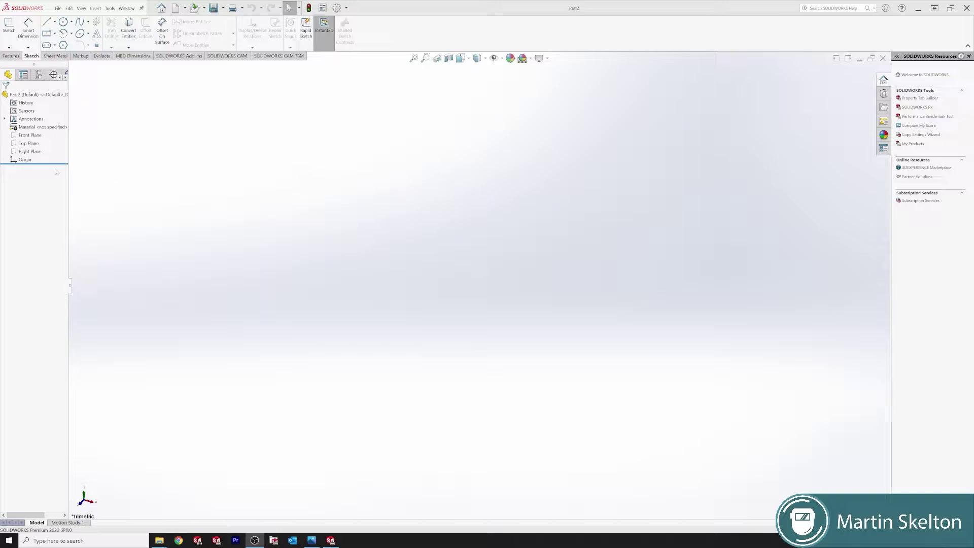
# Start a sketch on the Top Plane, viewed face-on
pyautogui.click(28, 143)
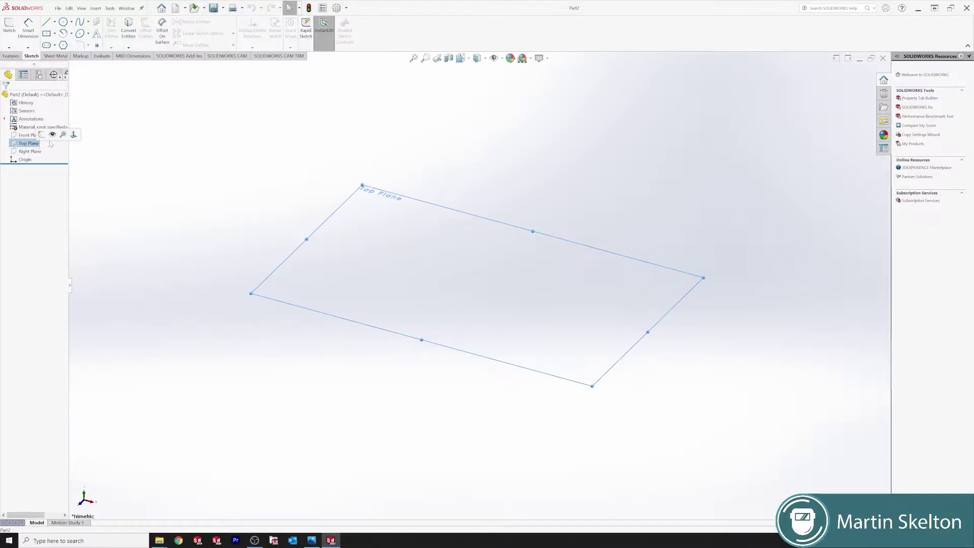
pyautogui.click(74, 135)
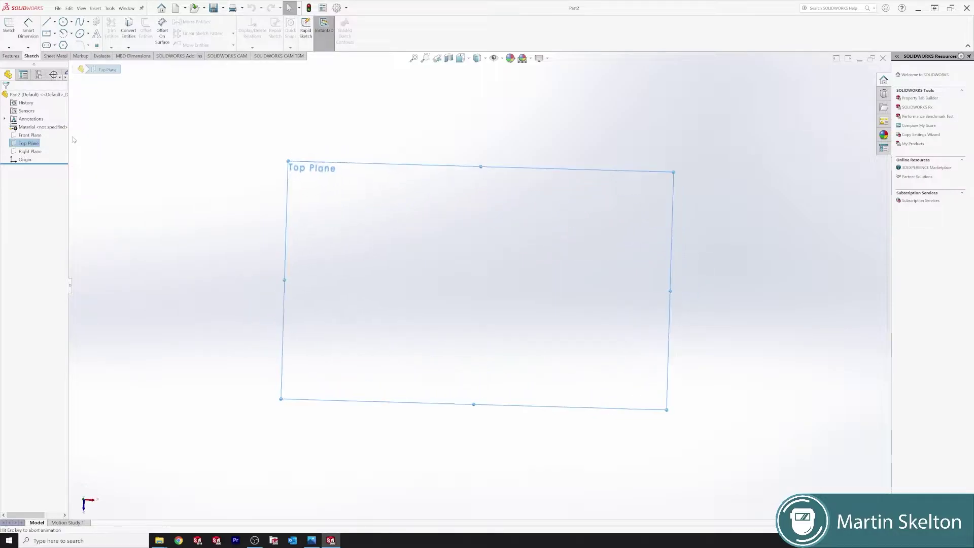
pyautogui.rightClick(29, 144)
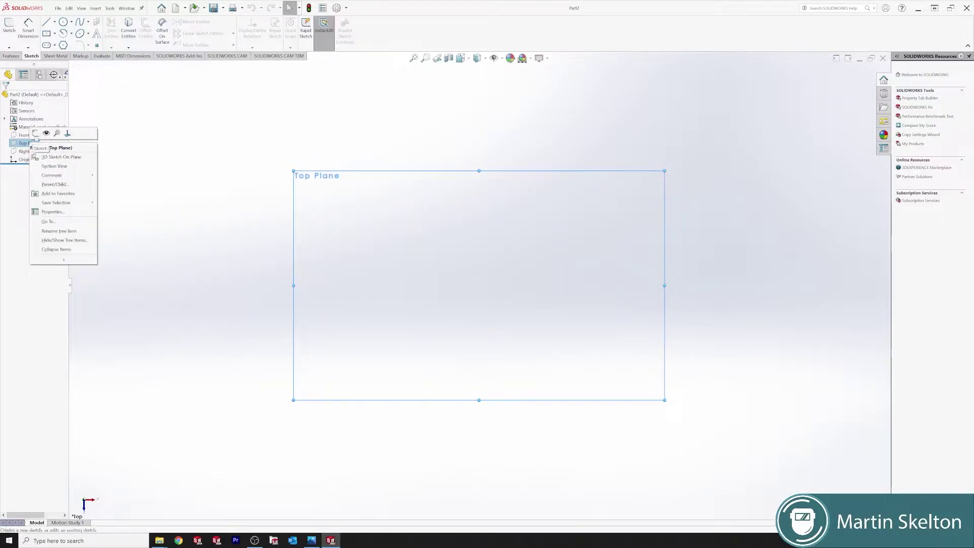
pyautogui.click(35, 133)
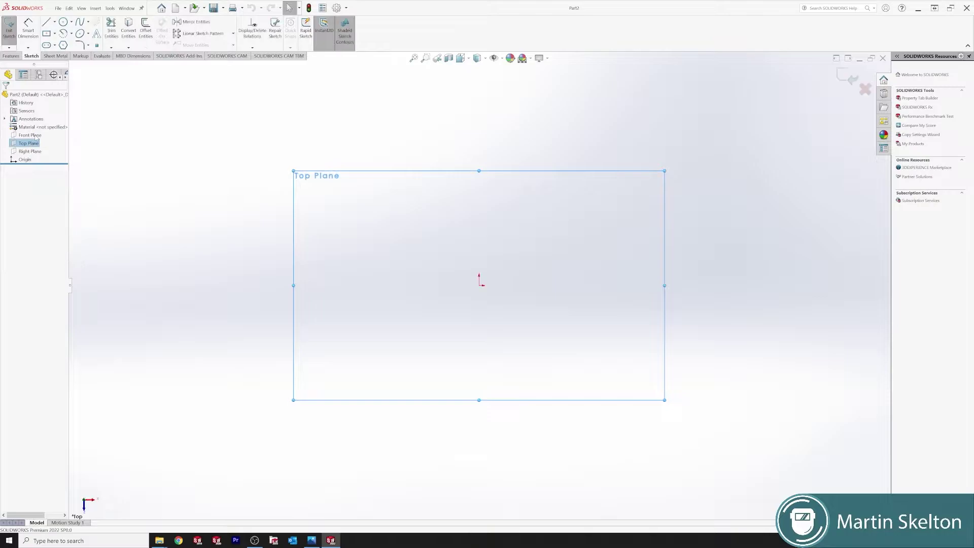
# Draw a circle centred on the origin and dimension its diameter to 250 mm
pyautogui.click(63, 22)
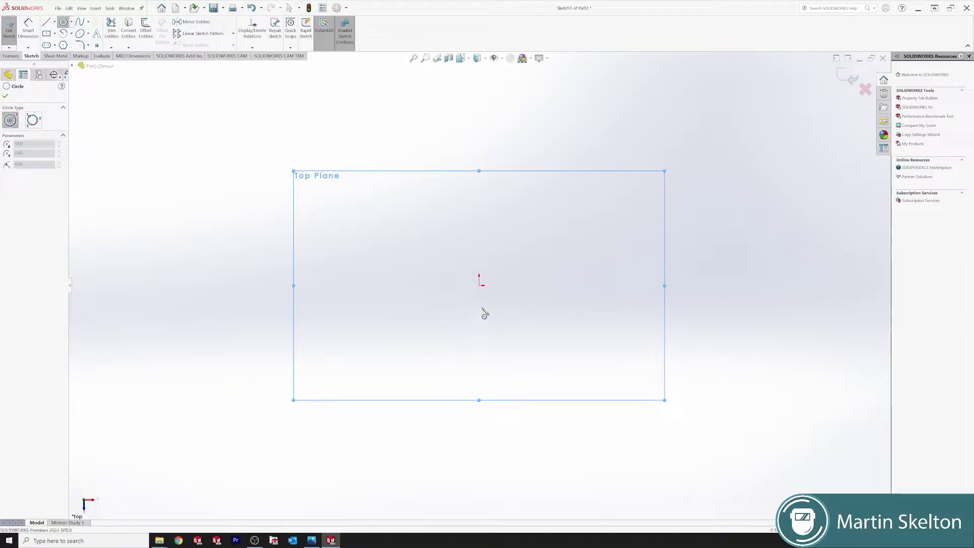
pyautogui.click(480, 285)
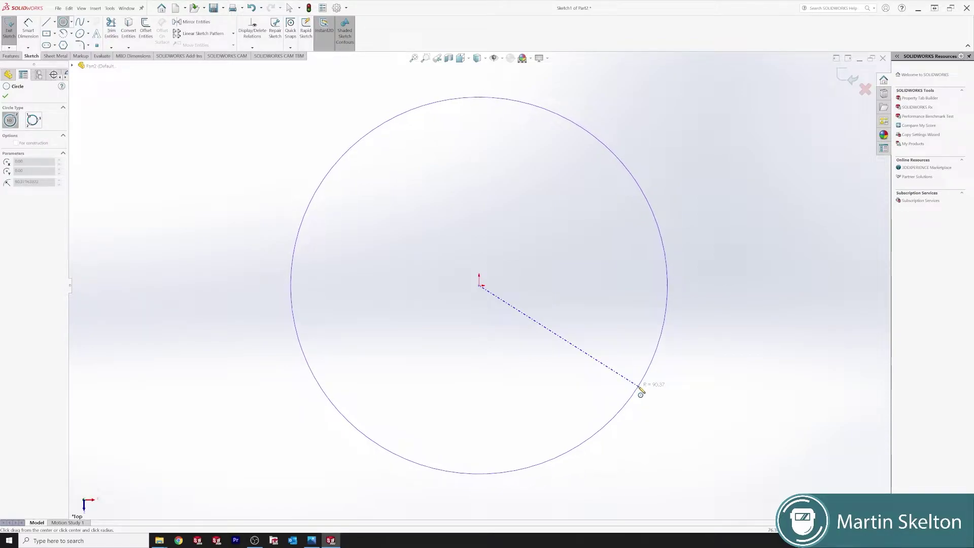
pyautogui.click(639, 387)
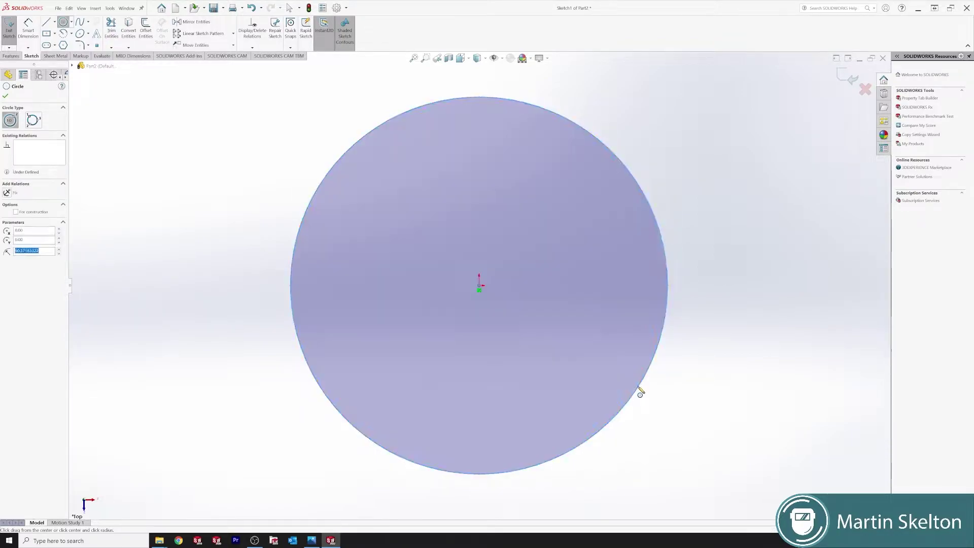
pyautogui.press('Escape')
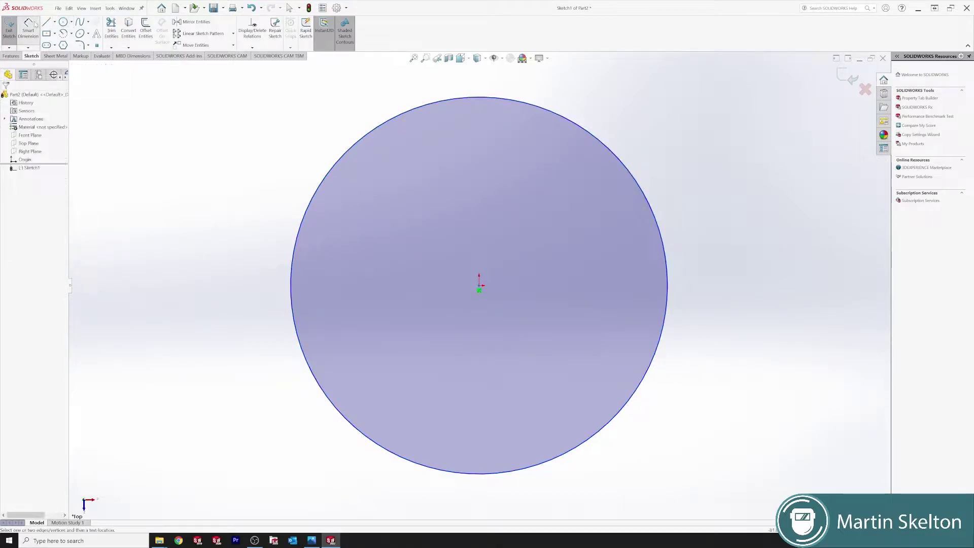
pyautogui.click(653, 213)
pyautogui.click(702, 215)
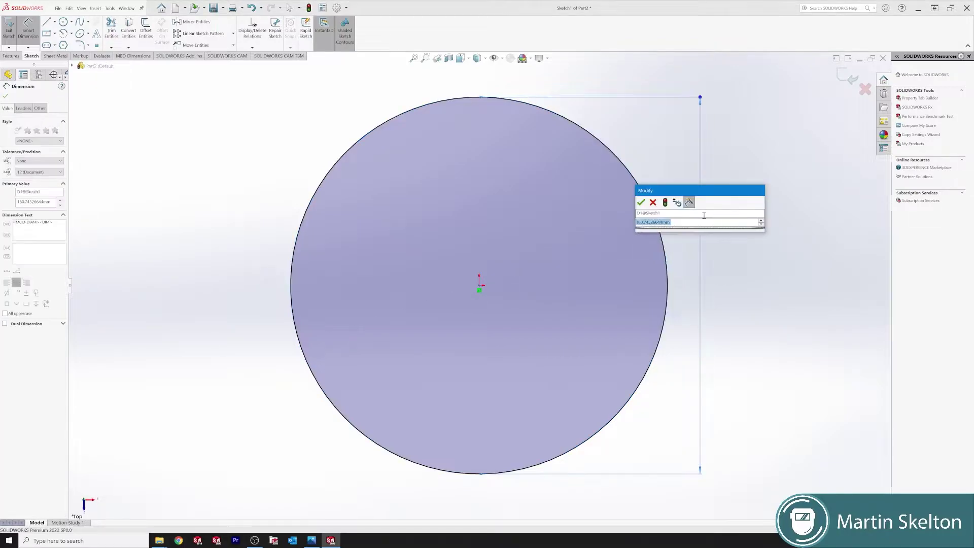
pyautogui.write('2500')
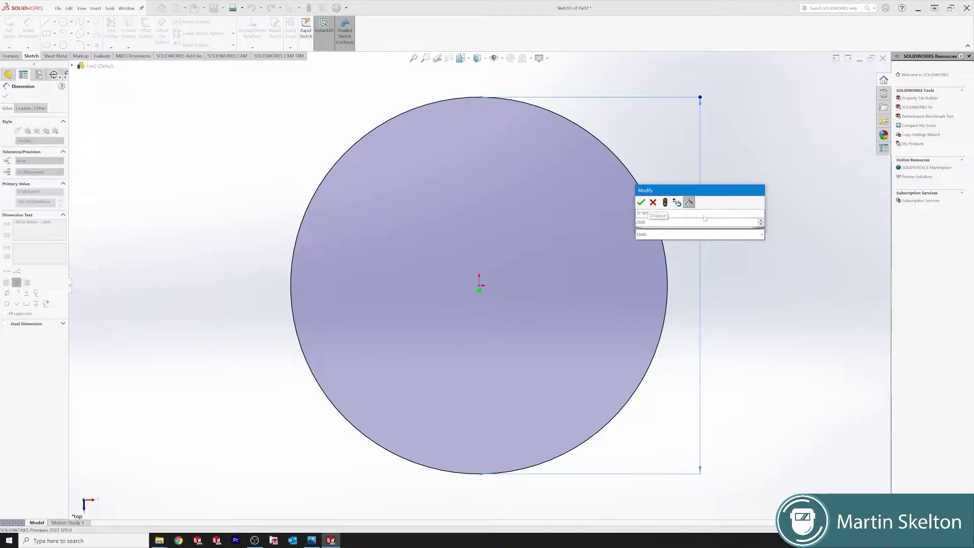
pyautogui.press('BackSpace')
pyautogui.press('Return')
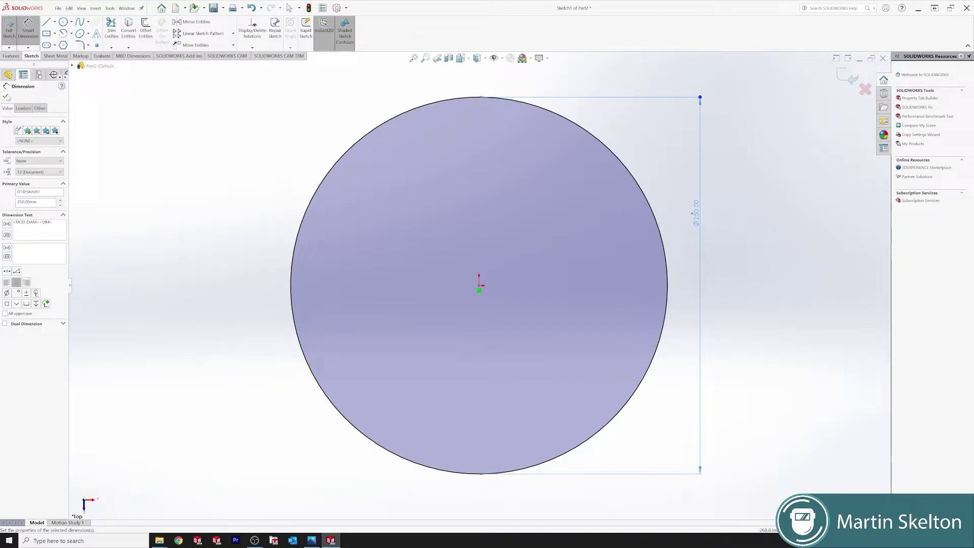
pyautogui.click(6, 96)
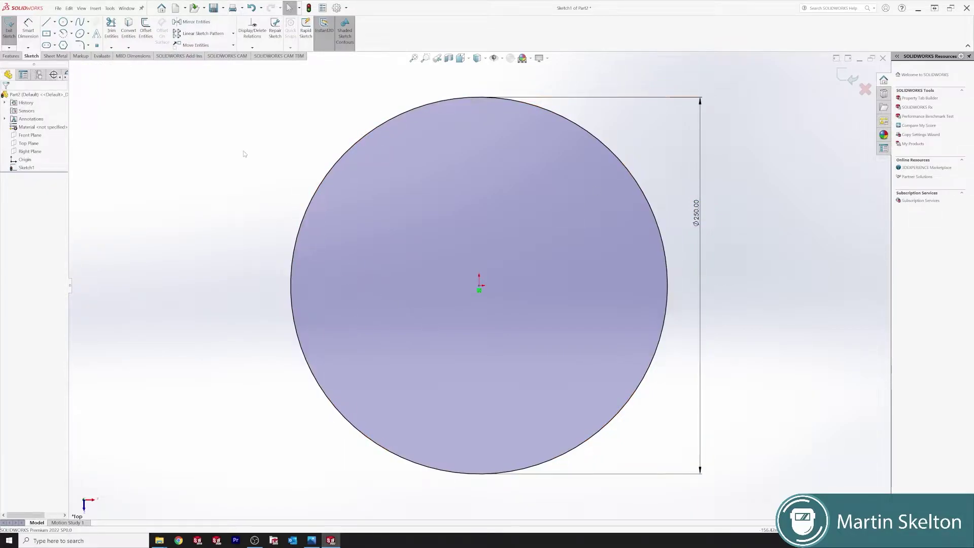
# Turn the circle sketch into a sheet-metal Base Flange, keeping the default thickness
pyautogui.click(56, 56)
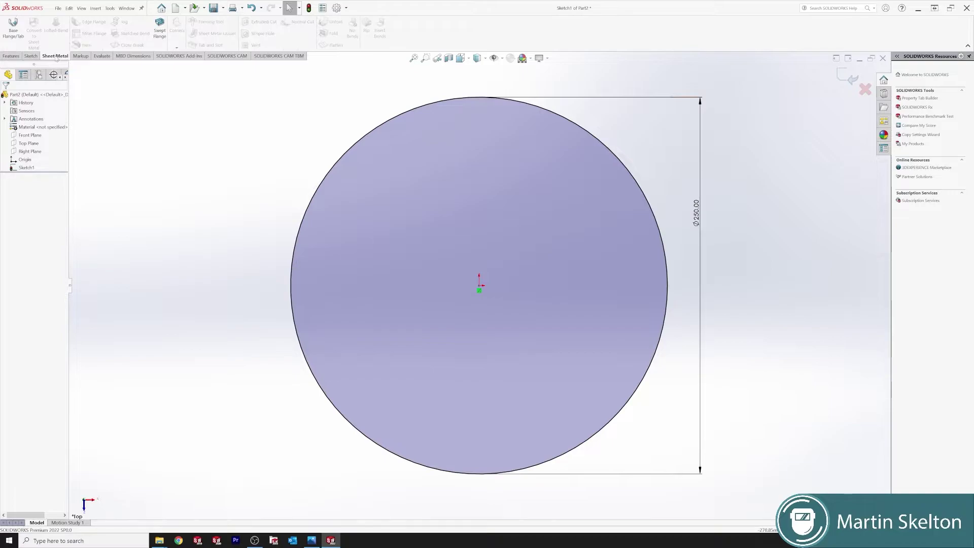
pyautogui.click(13, 30)
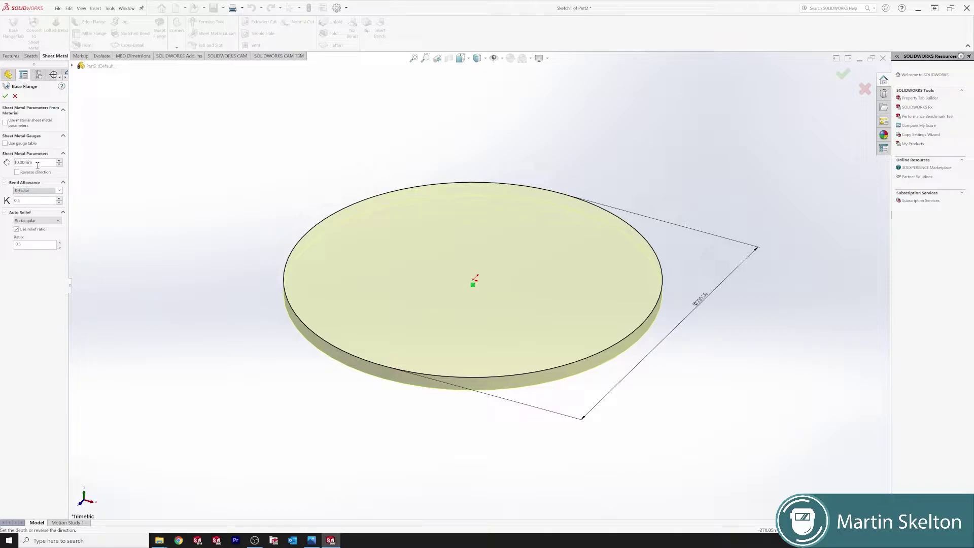
pyautogui.click(5, 96)
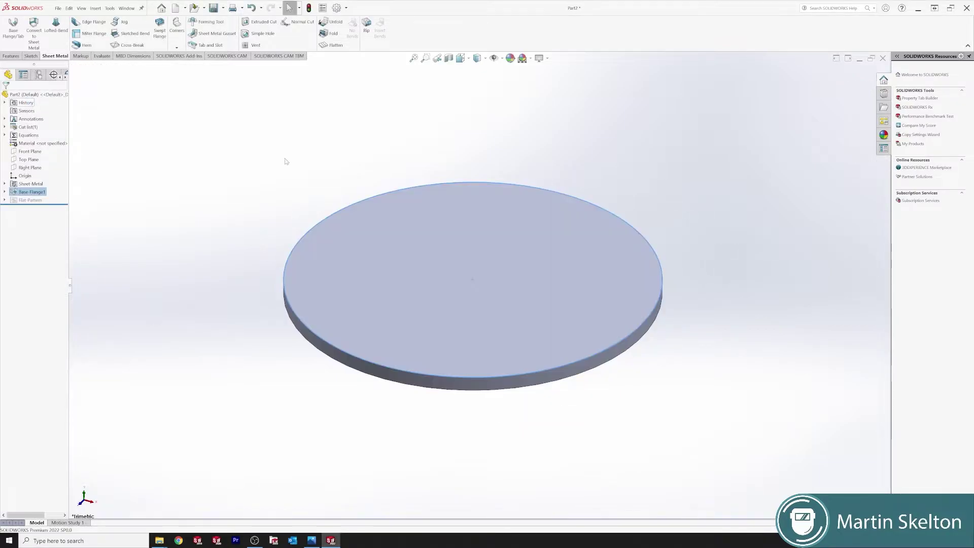
# Inspect the new disc from face-on, edge-on and oblique views
pyautogui.click(452, 244)
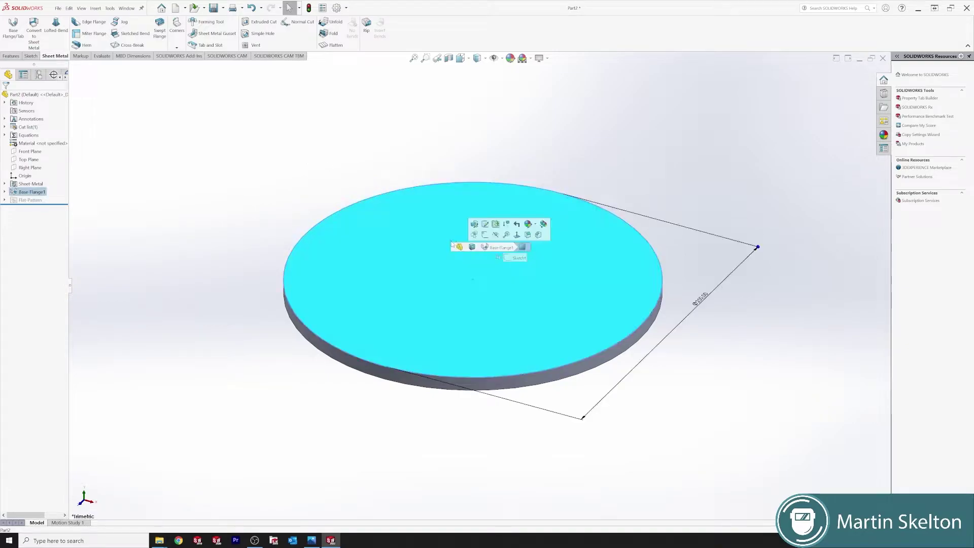
pyautogui.hotkey('ctrl', '8')
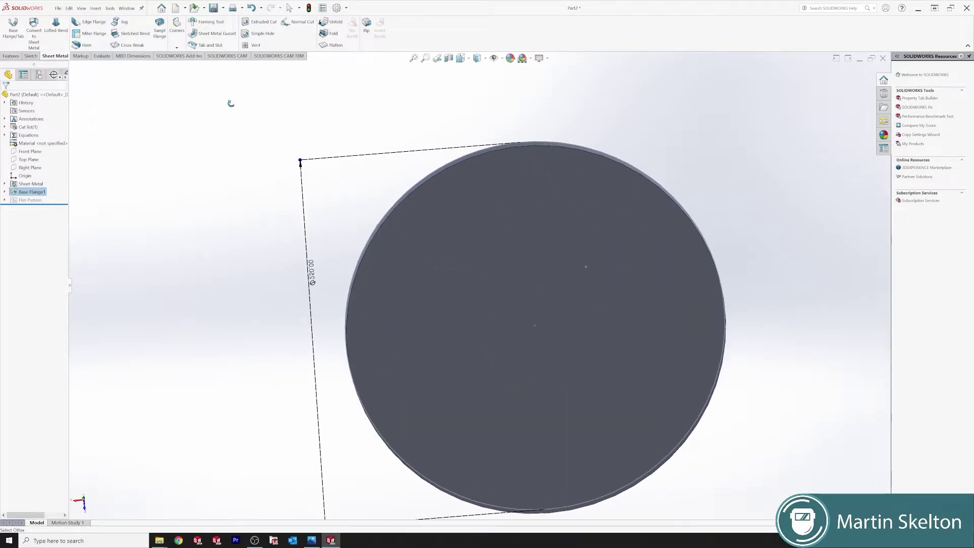
pyautogui.moveTo(235, 100); pyautogui.dragTo(446, 106, button='middle')
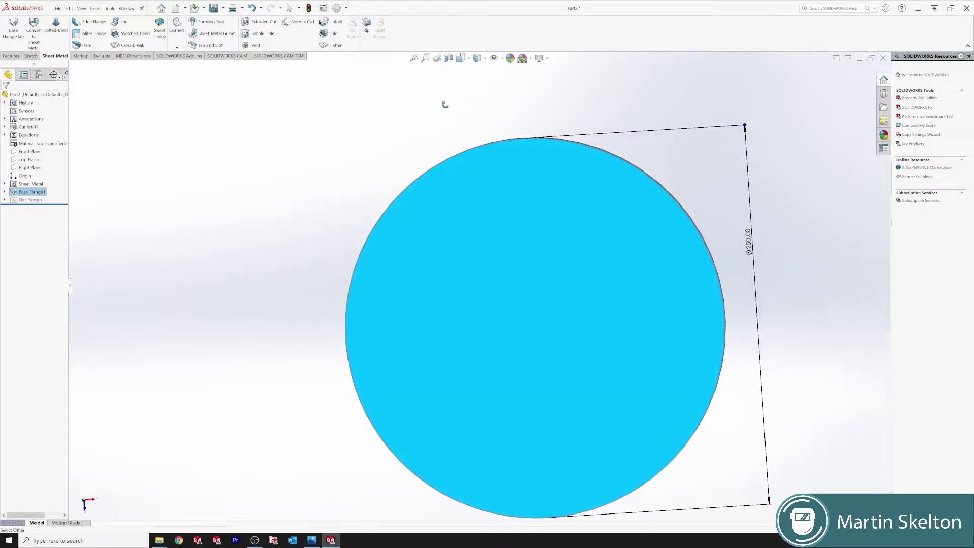
pyautogui.press('Escape')
pyautogui.scroll(5, 494, 315)
pyautogui.moveTo(494, 315); pyautogui.dragTo(465, 329, button='middle')
# Start a new sketch on the disc's top face, viewed face-on
pyautogui.click(501, 279)
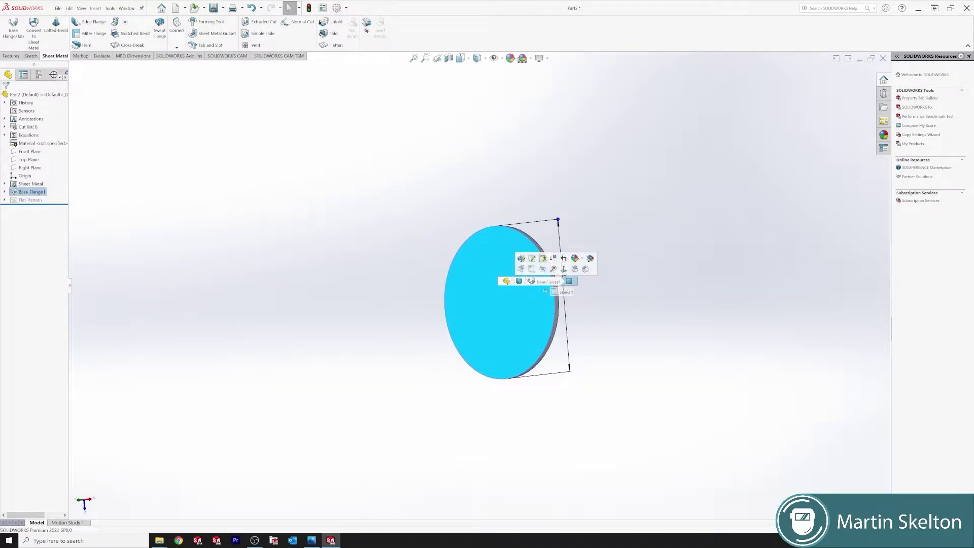
pyautogui.click(563, 269)
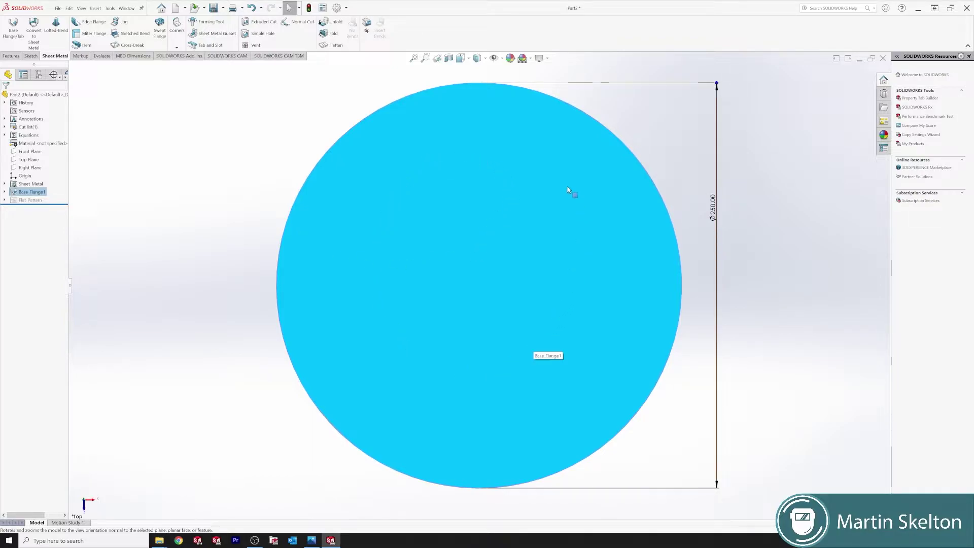
pyautogui.click(300, 156)
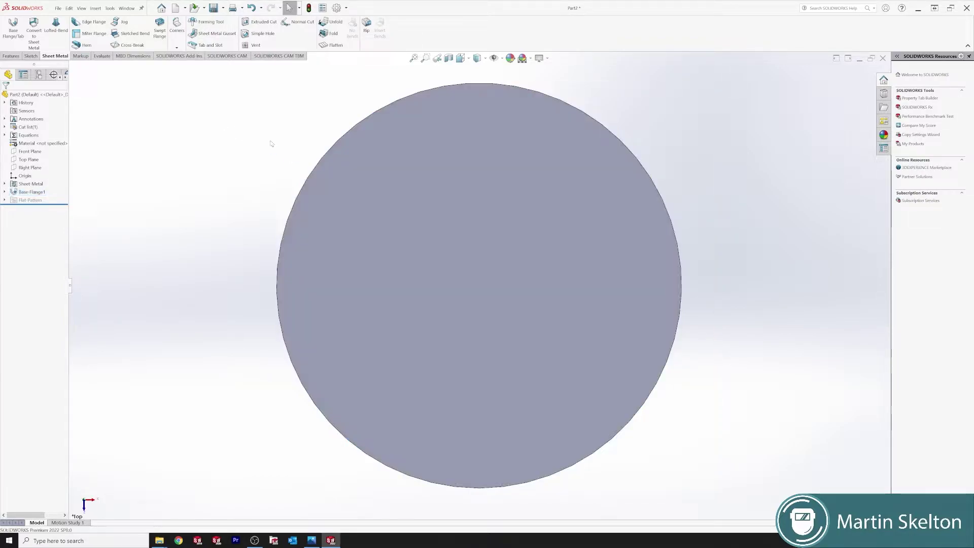
pyautogui.click(460, 239)
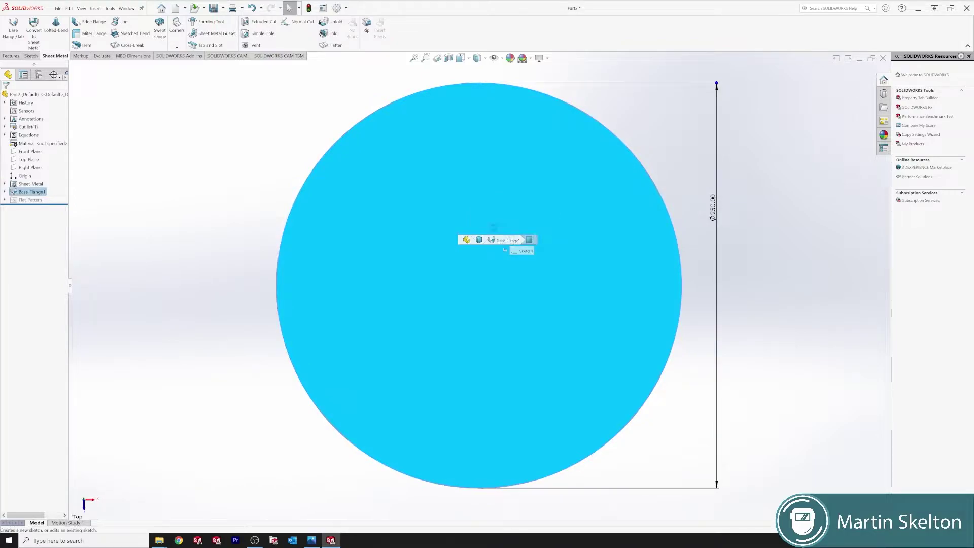
pyautogui.click(478, 239)
# Draw a circle centred on the origin and dimension it to Ø100 mm
pyautogui.click(62, 23)
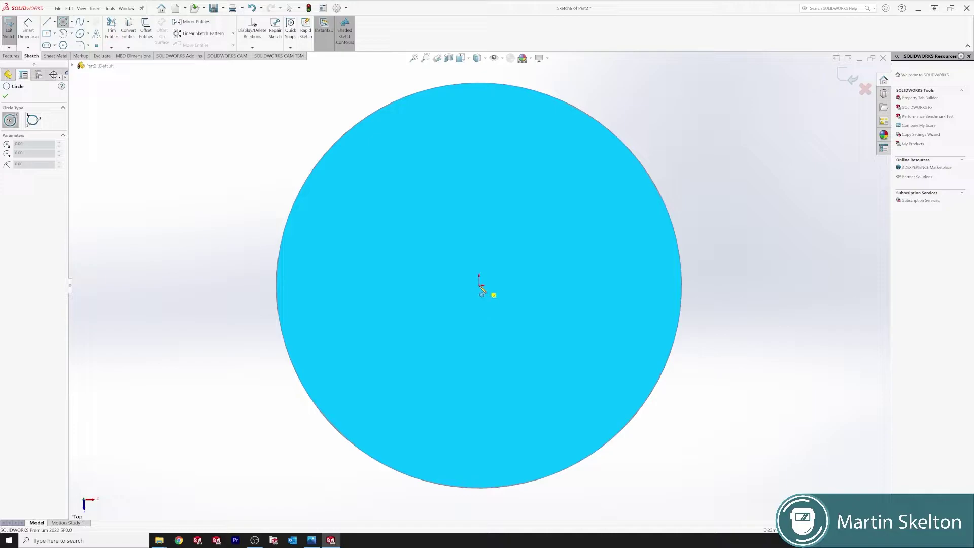
pyautogui.click(480, 285)
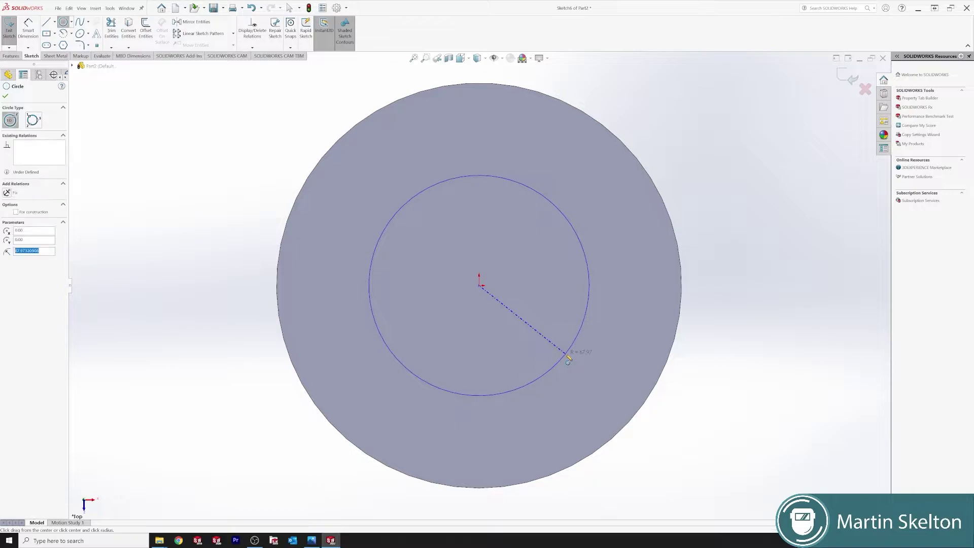
pyautogui.click(567, 356)
pyautogui.click(28, 28)
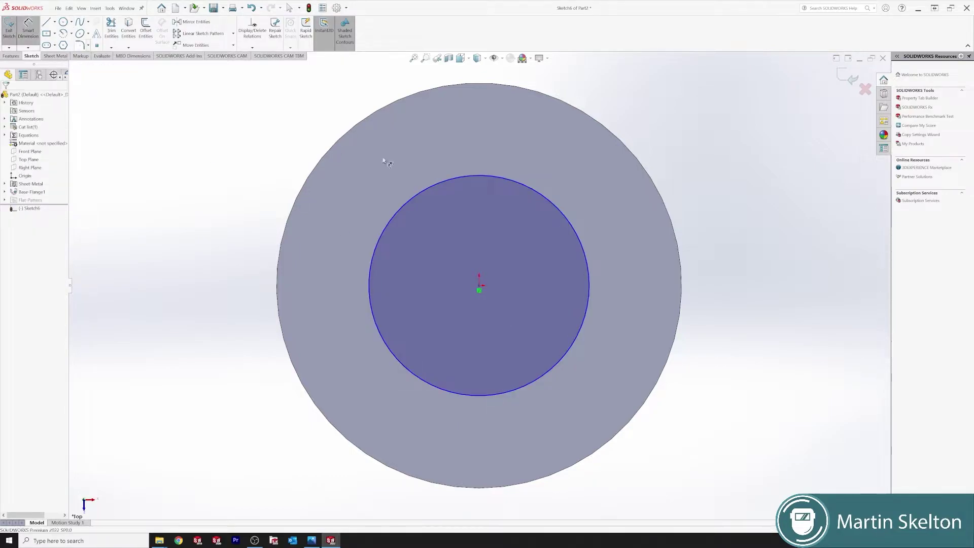
pyautogui.click(528, 190)
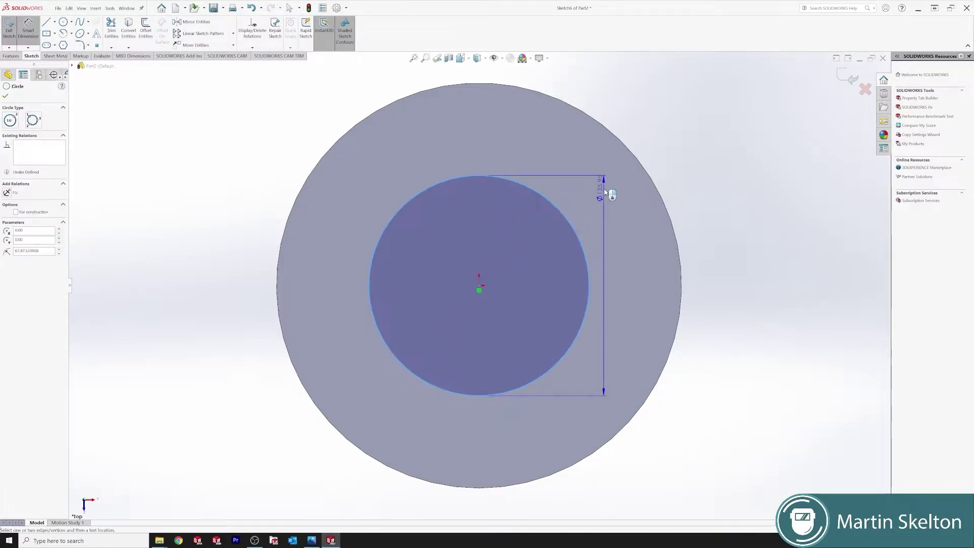
pyautogui.click(605, 191)
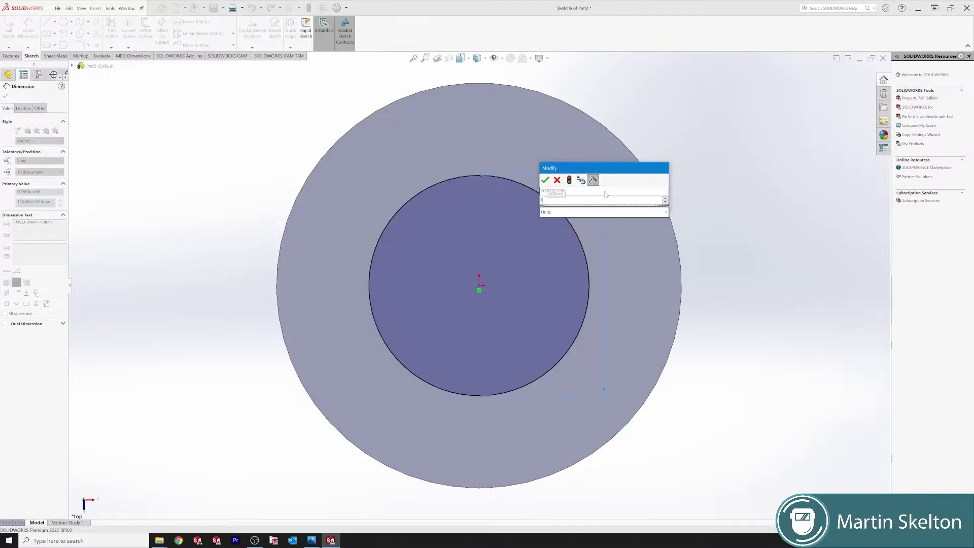
pyautogui.press('Return')
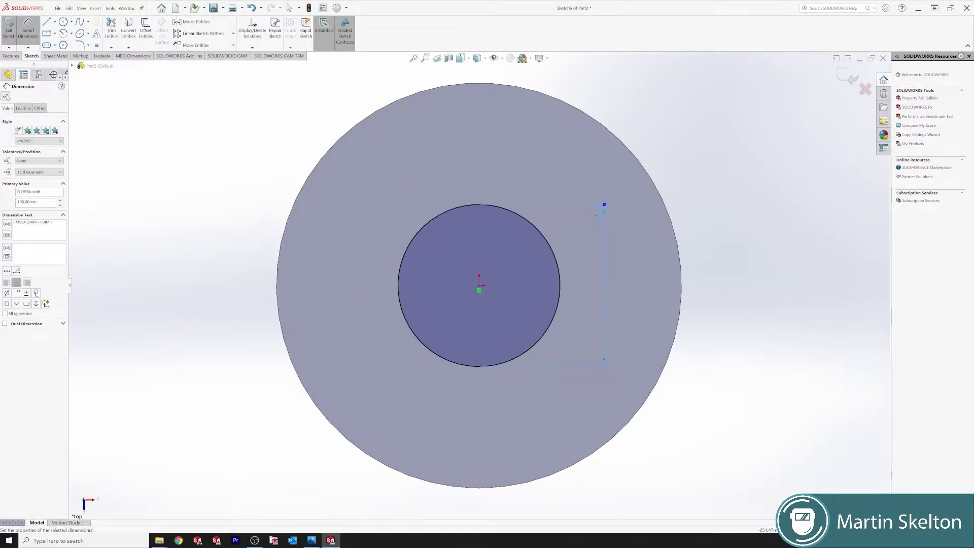
pyautogui.click(5, 97)
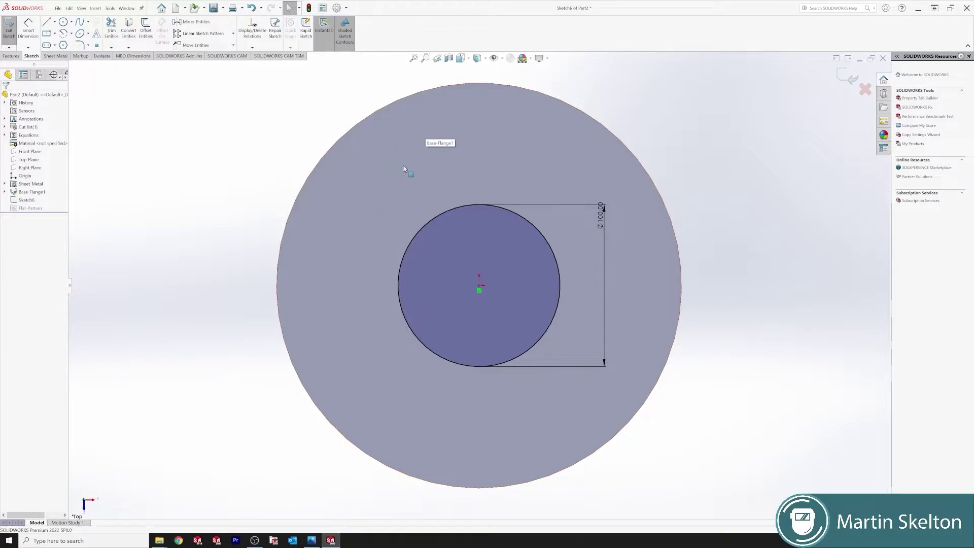
# Extrude-cut the Ø100 mm circle through the disc to form the central bore
pyautogui.click(10, 56)
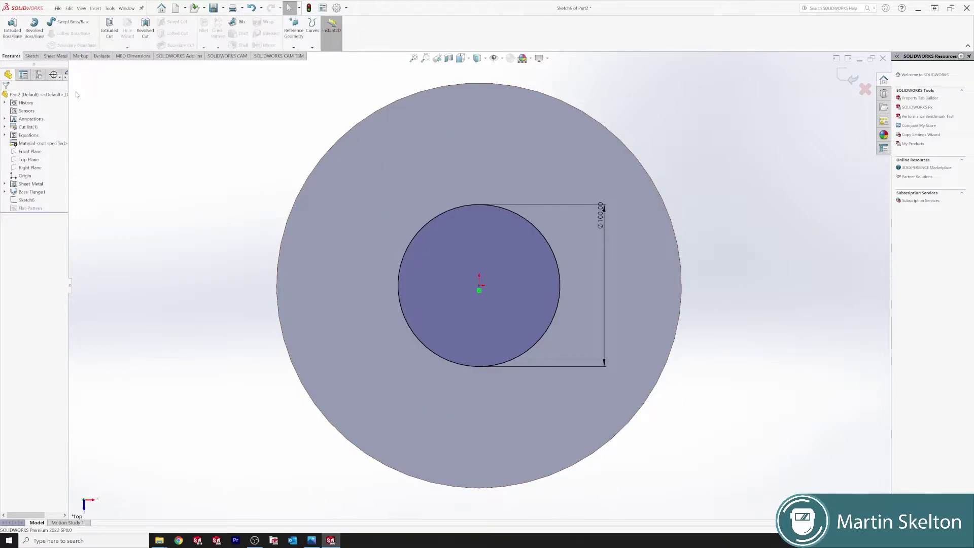
pyautogui.click(111, 28)
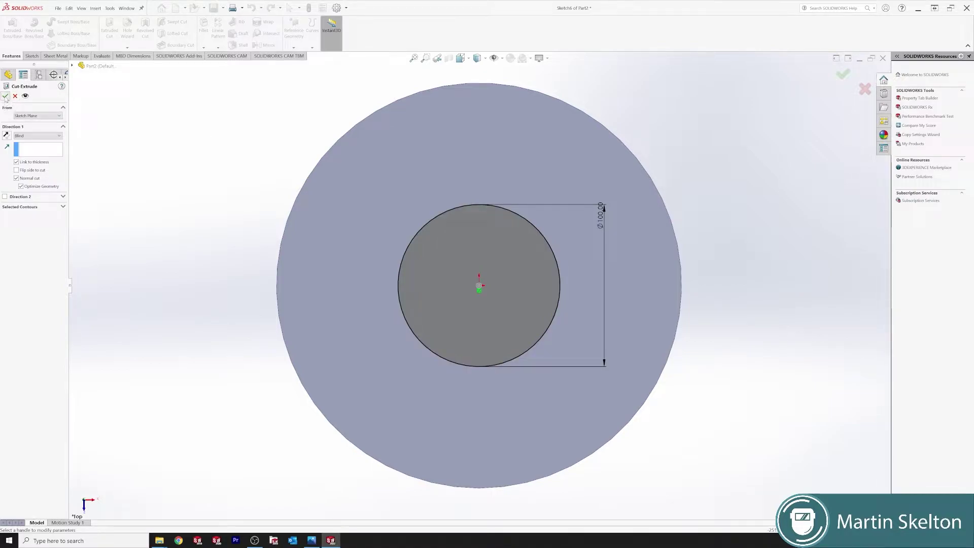
pyautogui.click(5, 95)
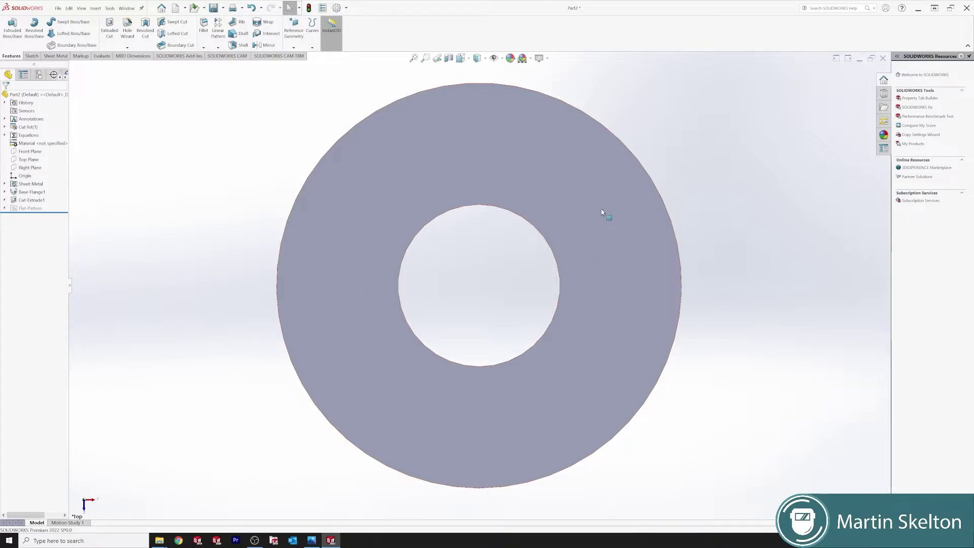
pyautogui.moveTo(602, 212); pyautogui.dragTo(604, 191, button='middle')
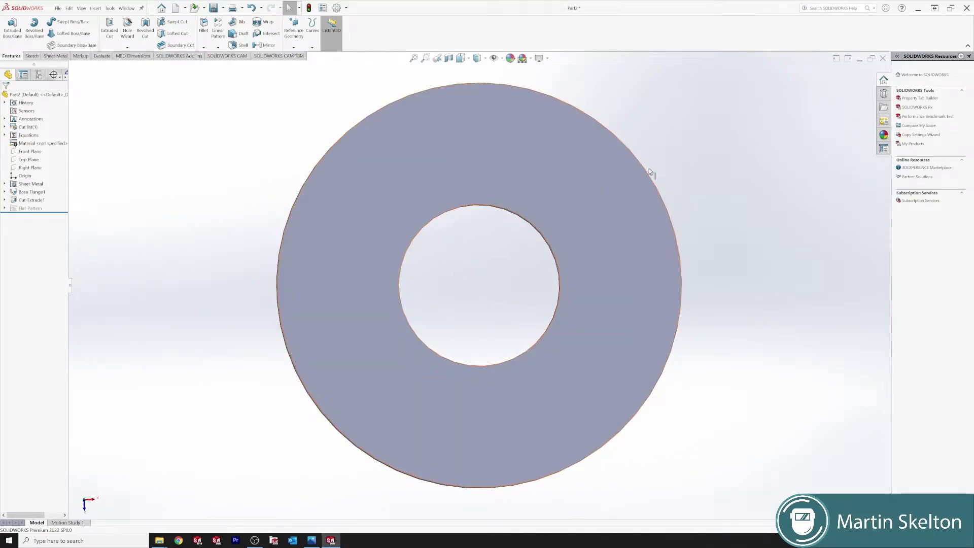
pyautogui.click(564, 160)
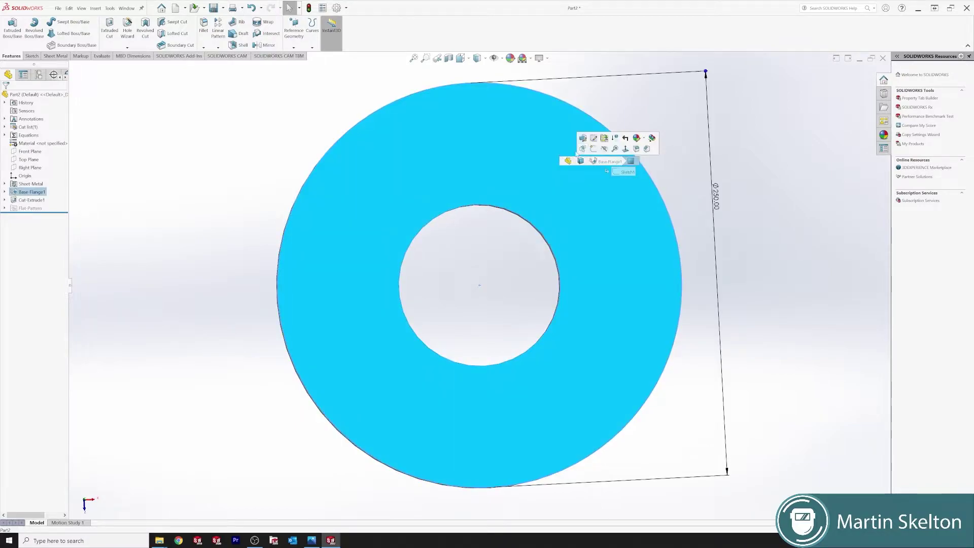
pyautogui.click(626, 148)
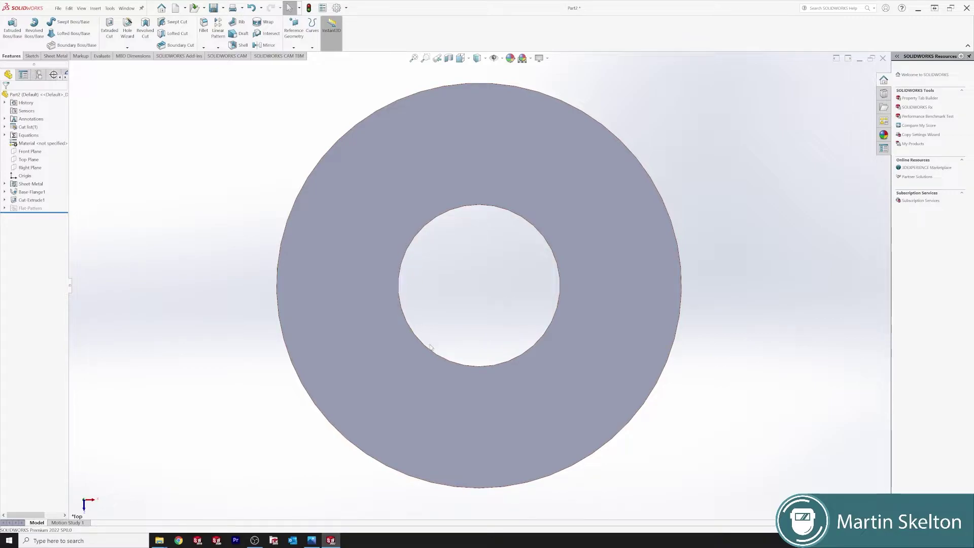
pyautogui.click(471, 188)
pyautogui.press('Escape')
pyautogui.click(490, 156)
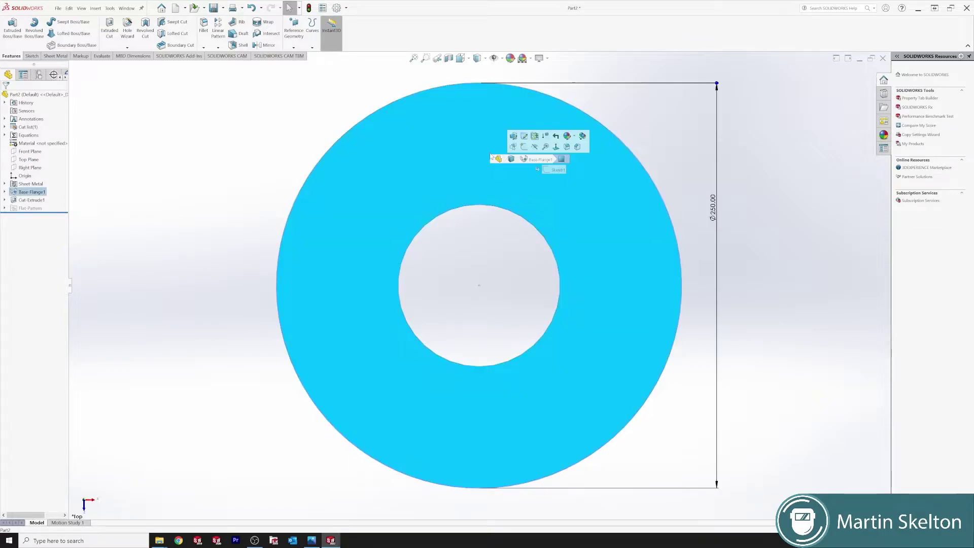
# Sketch an origin-centred circle on the ring face and dimension it Ø105 mm
pyautogui.click(525, 148)
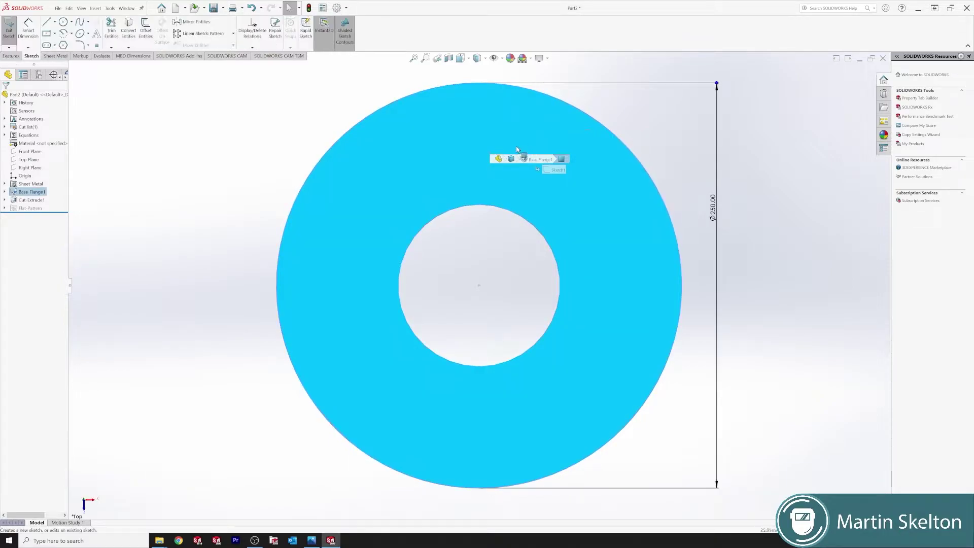
pyautogui.click(63, 23)
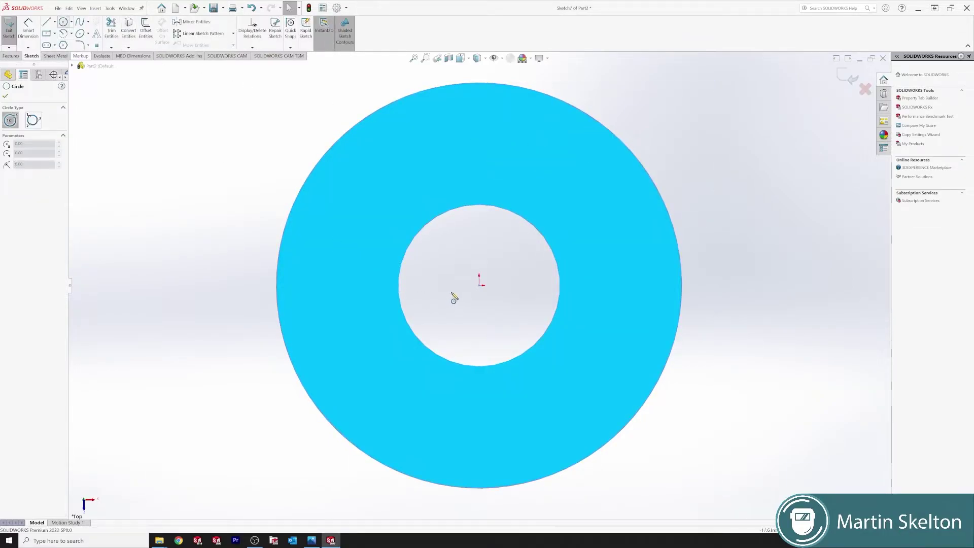
pyautogui.click(480, 286)
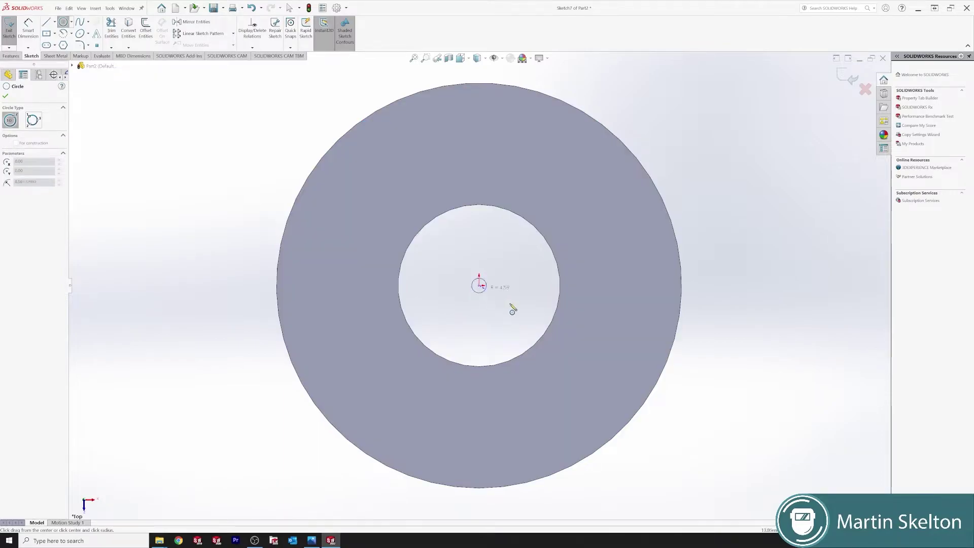
pyautogui.click(565, 334)
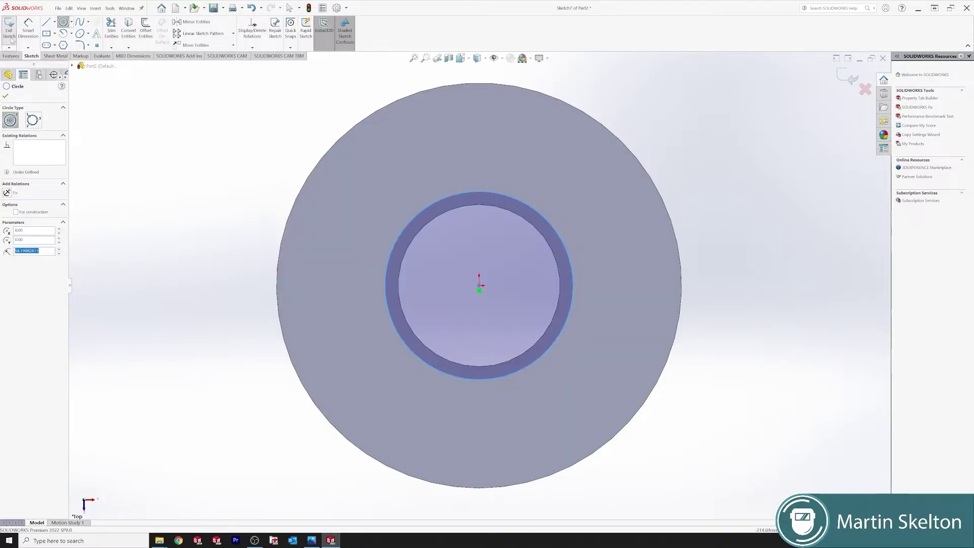
pyautogui.click(27, 28)
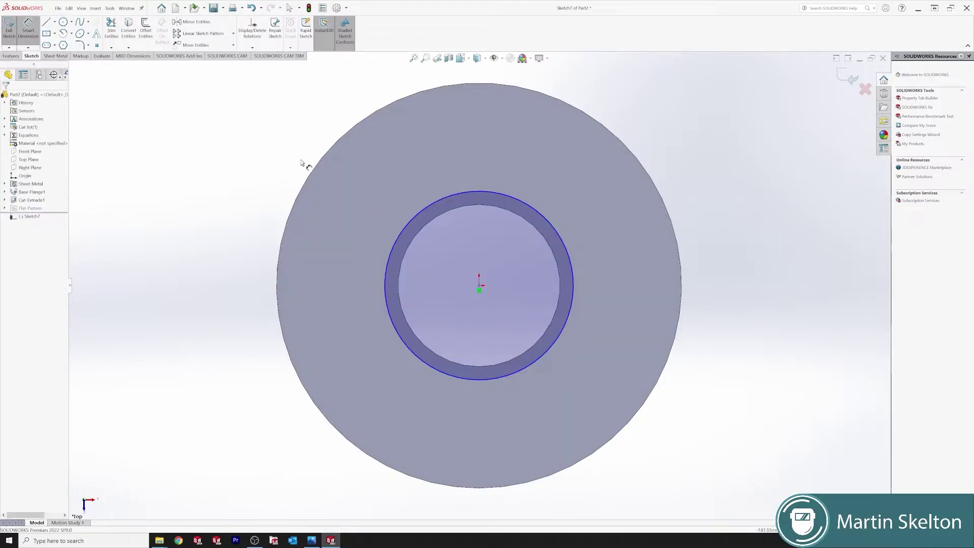
pyautogui.click(534, 212)
pyautogui.click(574, 203)
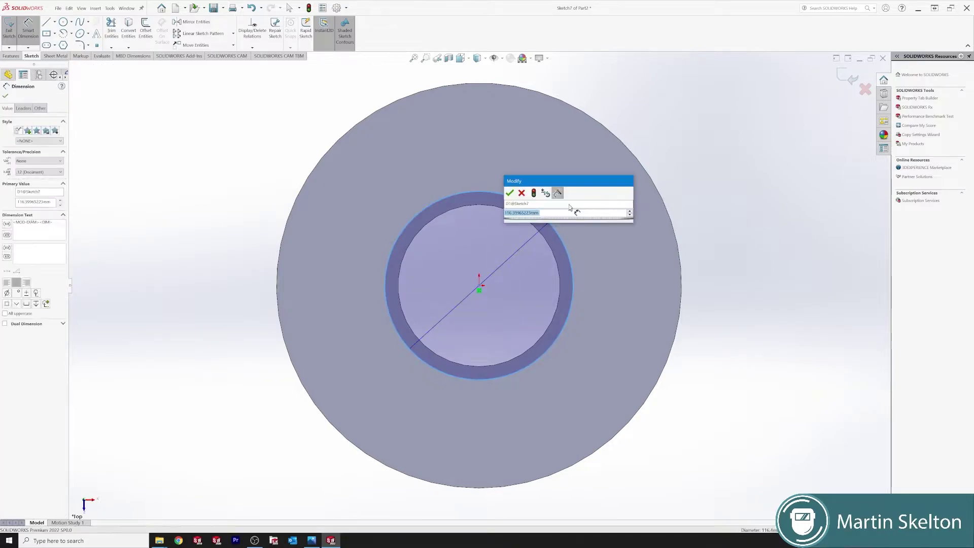
pyautogui.write('105')
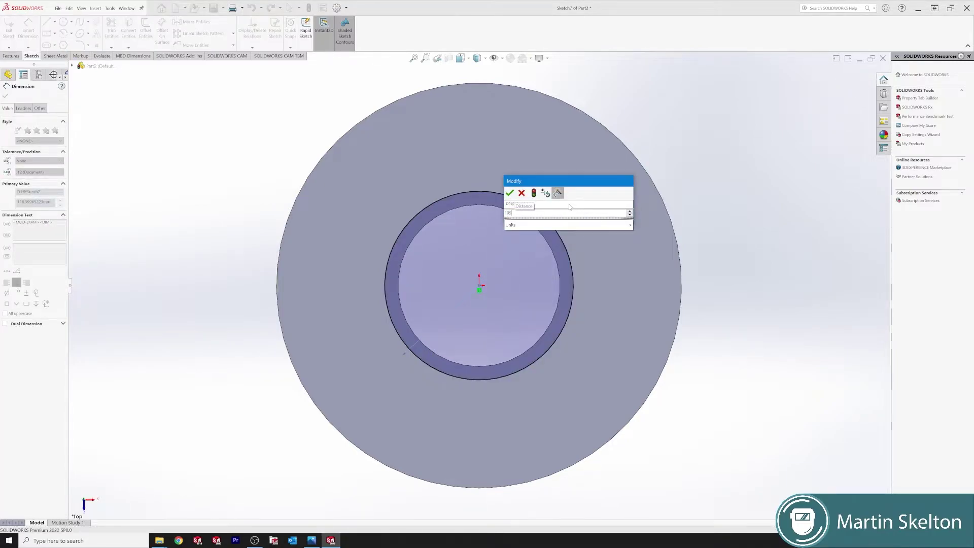
pyautogui.press('Return')
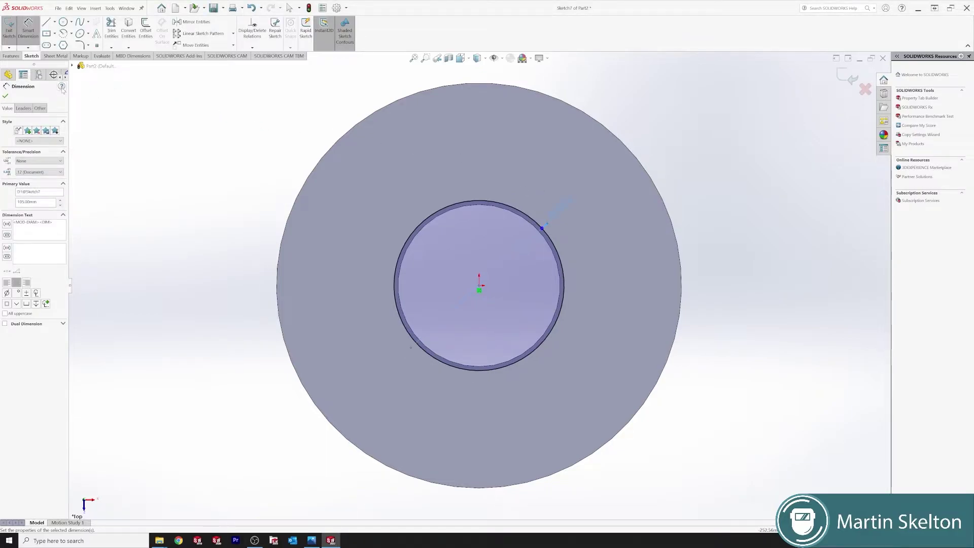
pyautogui.click(5, 96)
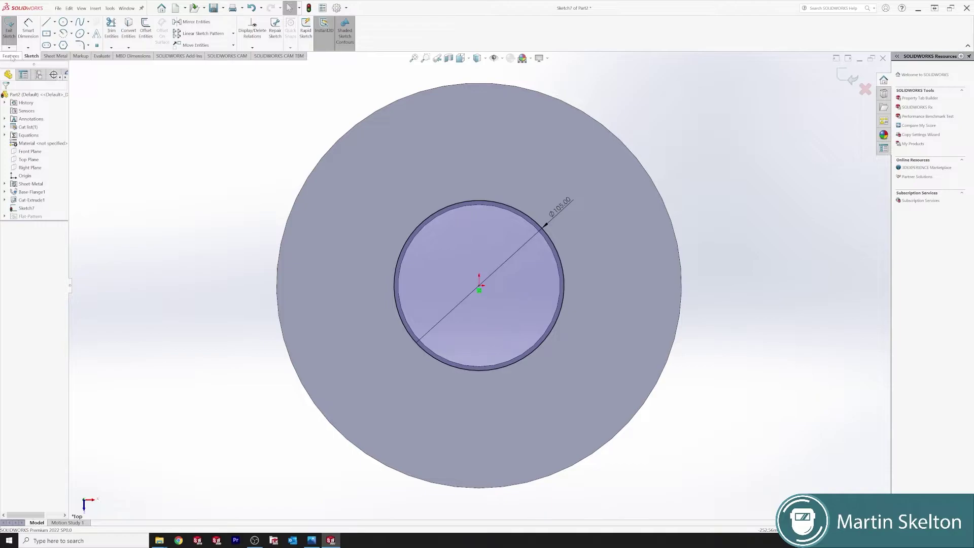
# Extrude-cut the Ø105 mm circle 5 mm deep, unlinked from the sheet thickness
pyautogui.click(11, 55)
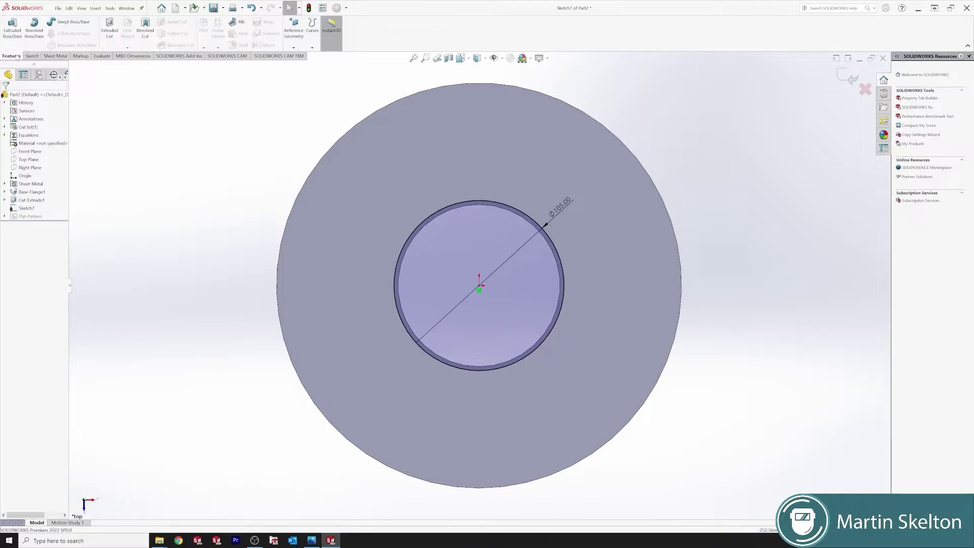
pyautogui.click(109, 30)
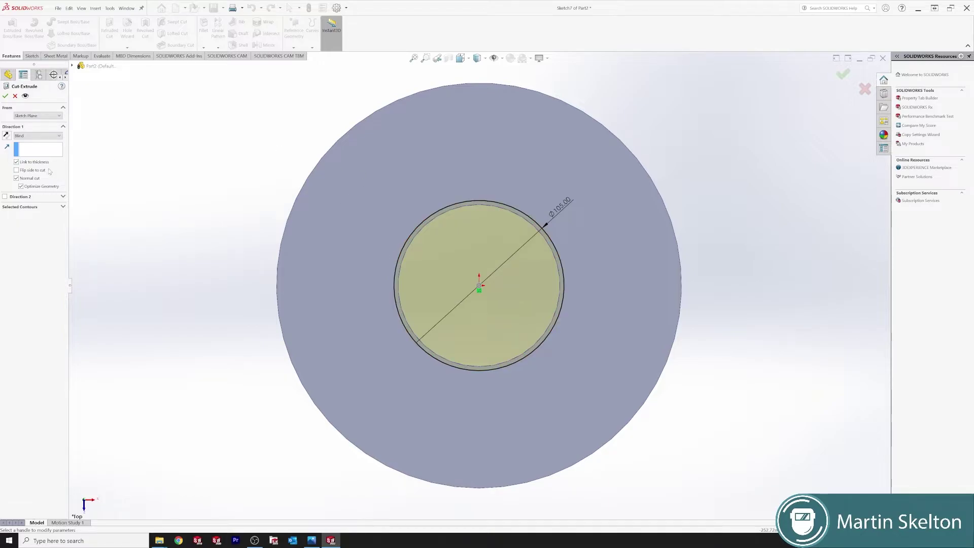
pyautogui.click(18, 162)
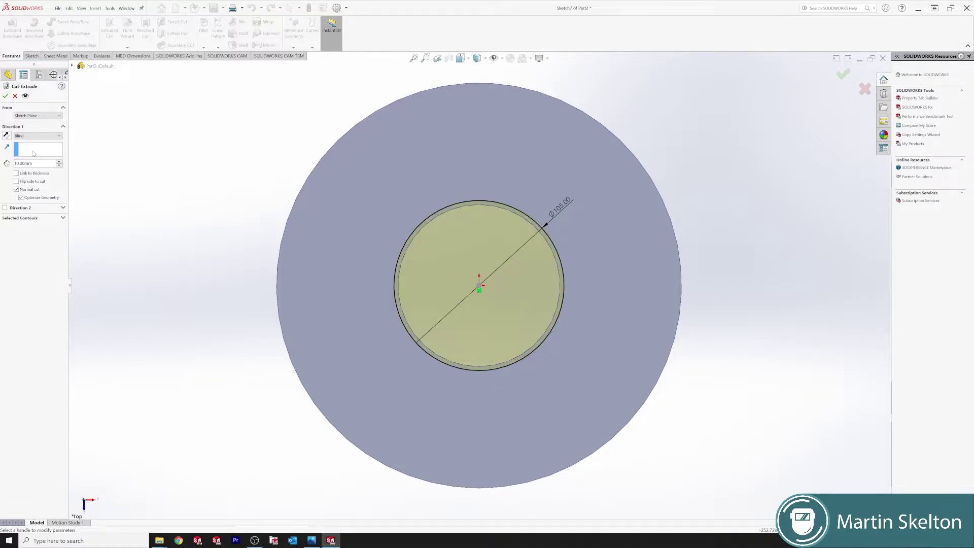
pyautogui.doubleClick(37, 165)
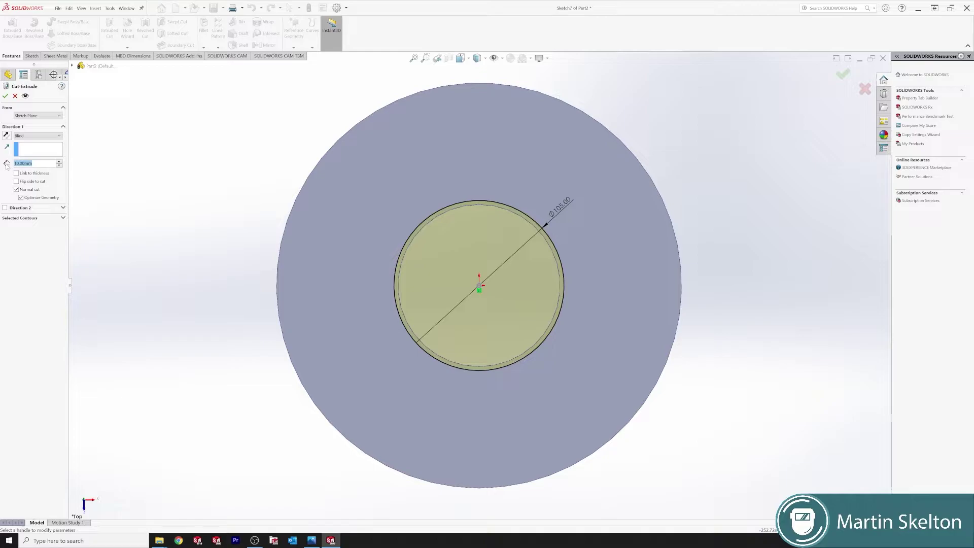
pyautogui.write('5')
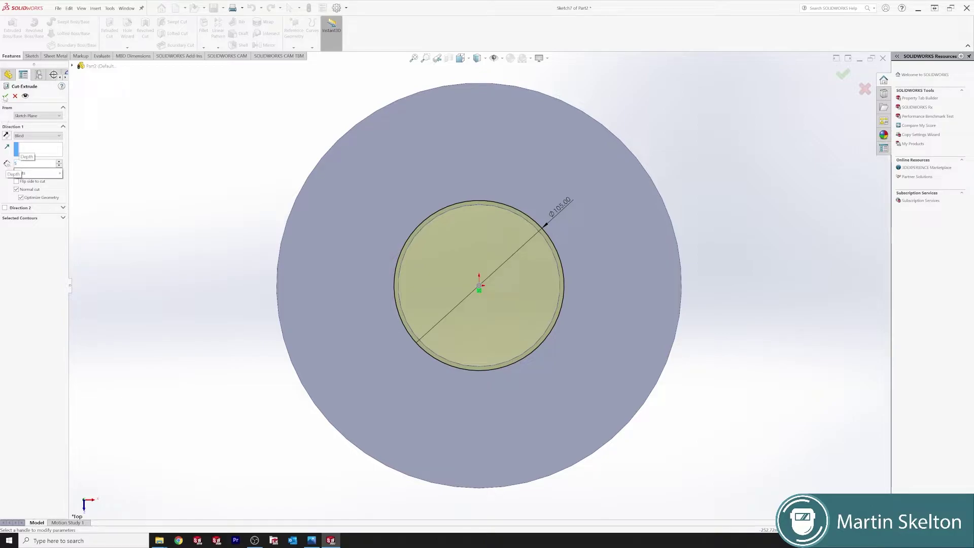
pyautogui.press('Return')
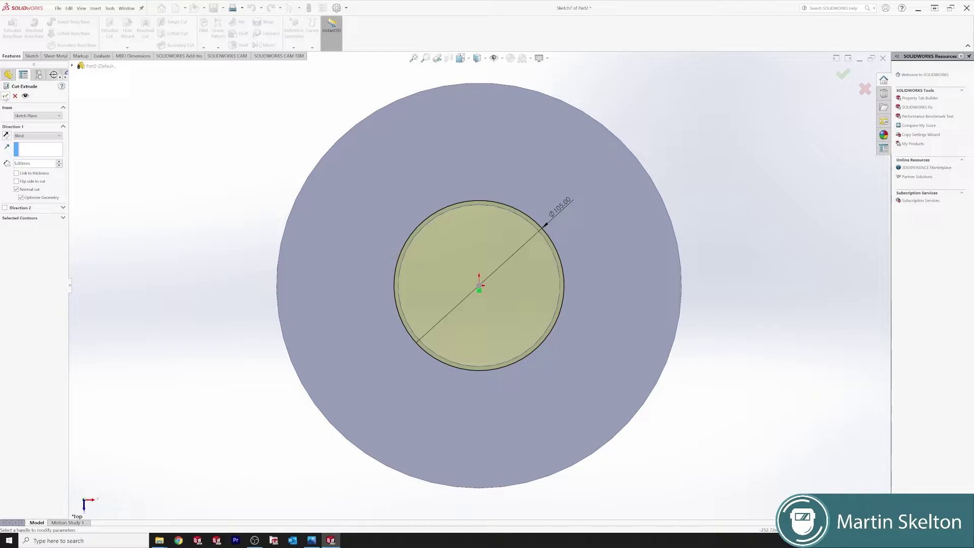
pyautogui.click(5, 96)
# Orbit and zoom to examine the stepped bore, then show the fillet and chamfer choices
pyautogui.click(476, 259)
pyautogui.moveTo(475, 259)
pyautogui.mouseDown(button='middle')
pyautogui.moveTo(507, 247)
pyautogui.moveTo(490, 190)
pyautogui.moveTo(474, 246)
pyautogui.mouseUp(button='middle')
pyautogui.scroll(-4, 474, 246)
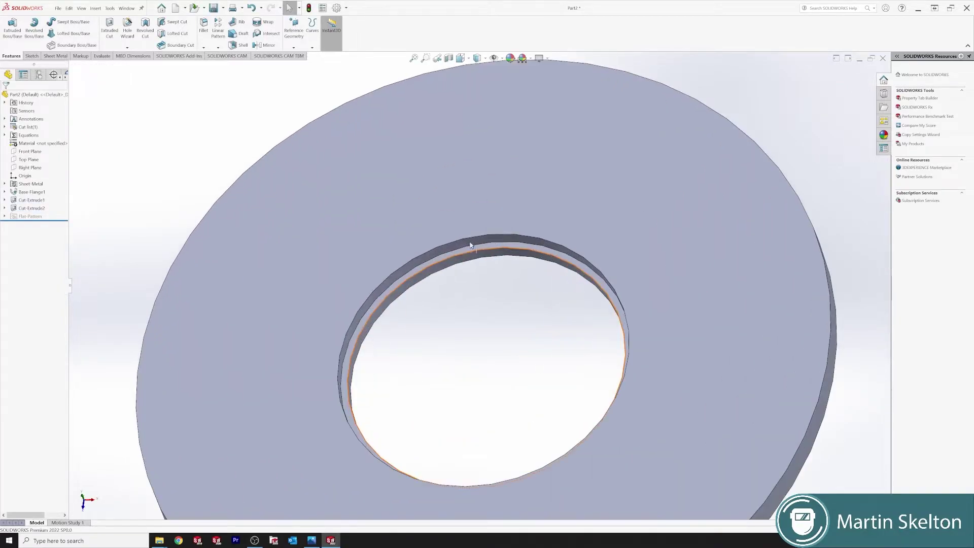
pyautogui.scroll(4, 384, 322)
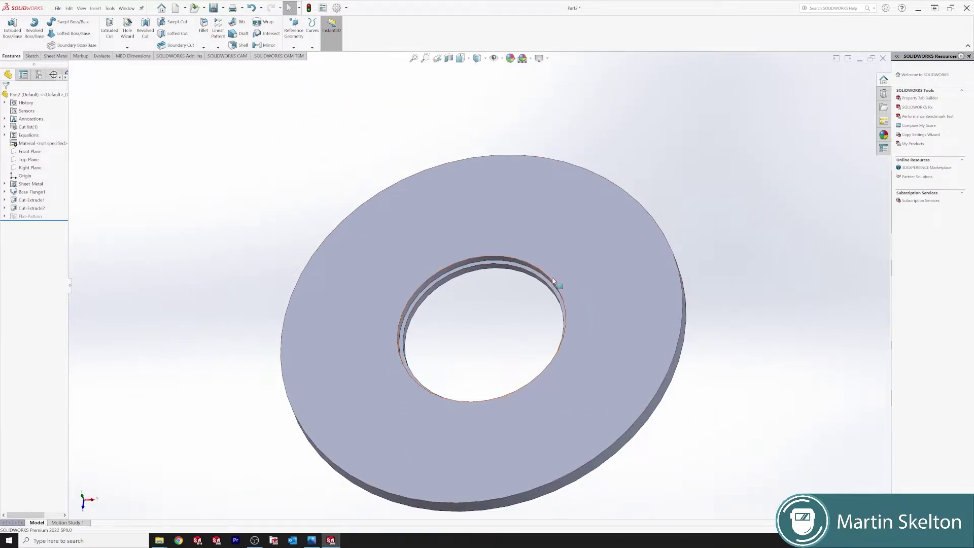
pyautogui.moveTo(561, 279); pyautogui.dragTo(566, 321, button='middle')
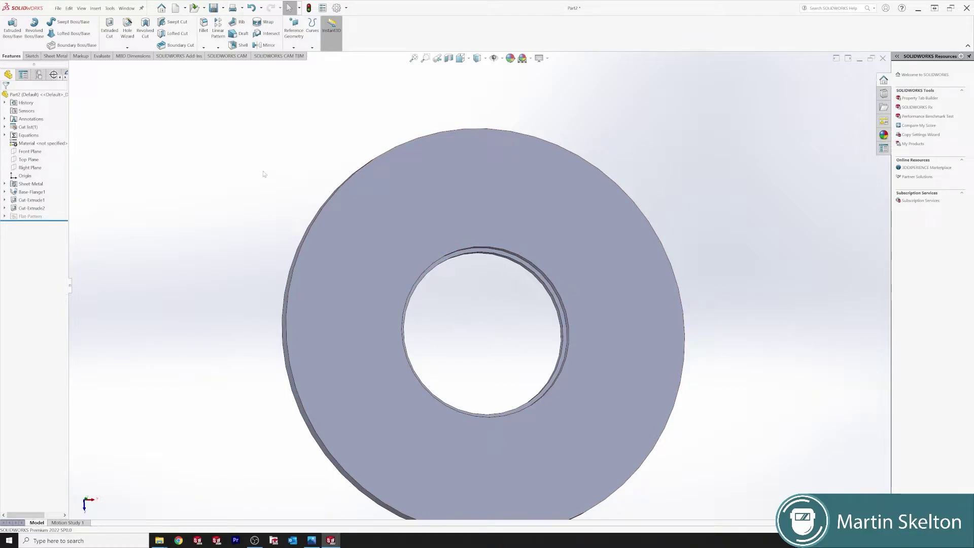
pyautogui.moveTo(560, 283); pyautogui.dragTo(427, 306, button='middle')
pyautogui.scroll(-2, 464, 273)
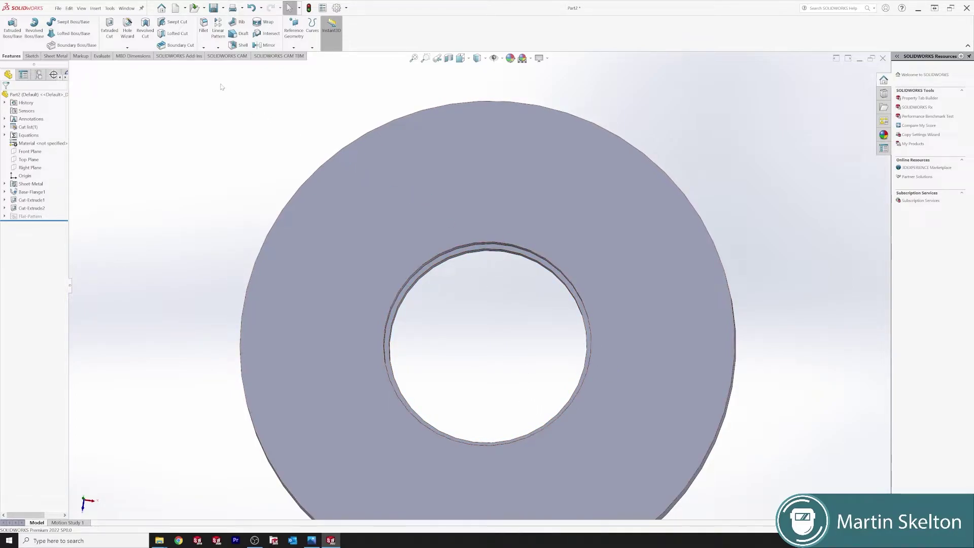
pyautogui.click(203, 48)
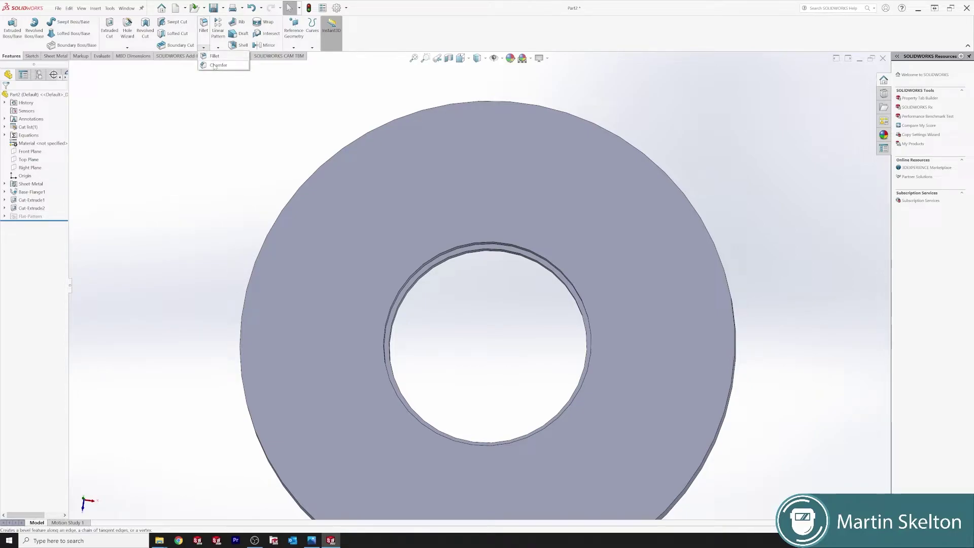
# Chamfer the bore's inner circular edge 2.5 mm at 45°
pyautogui.click(215, 66)
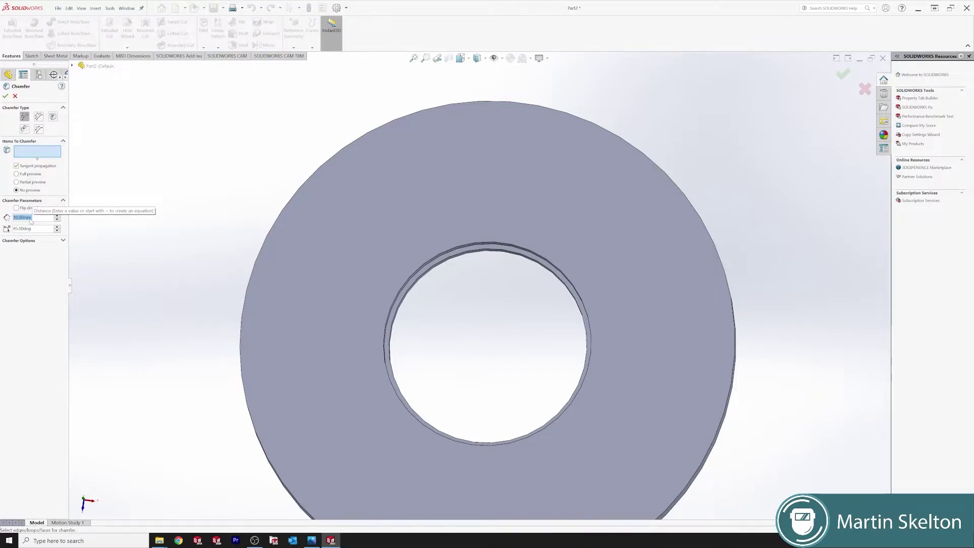
pyautogui.write('2.5')
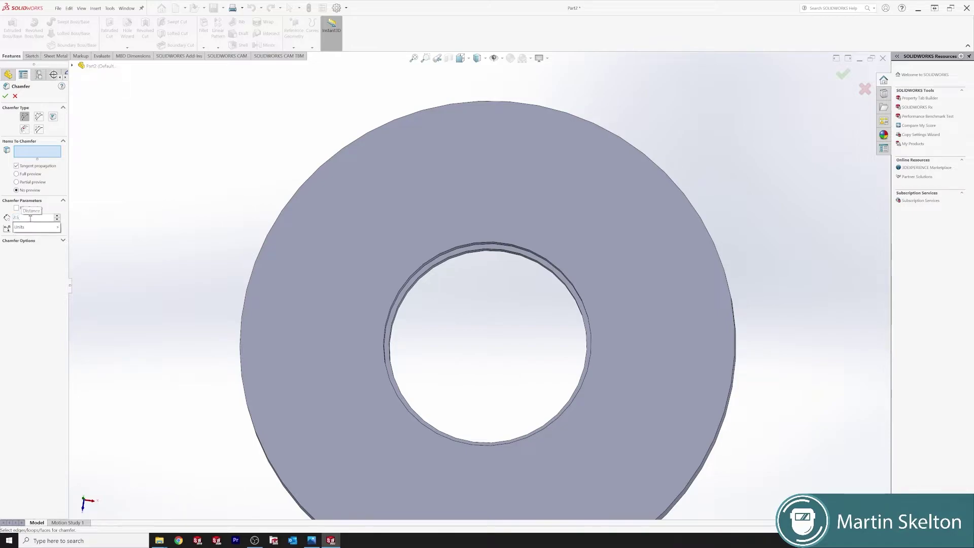
pyautogui.click(151, 177)
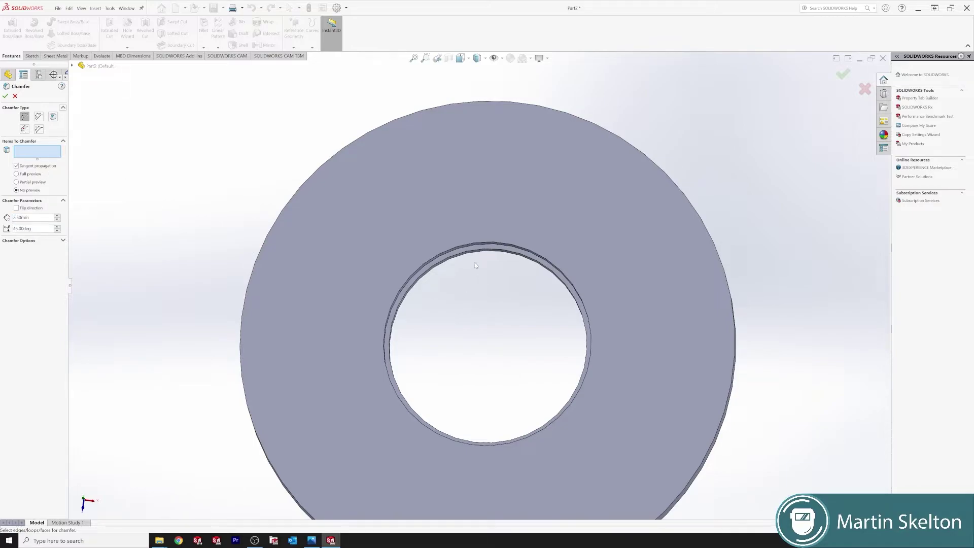
pyautogui.click(475, 247)
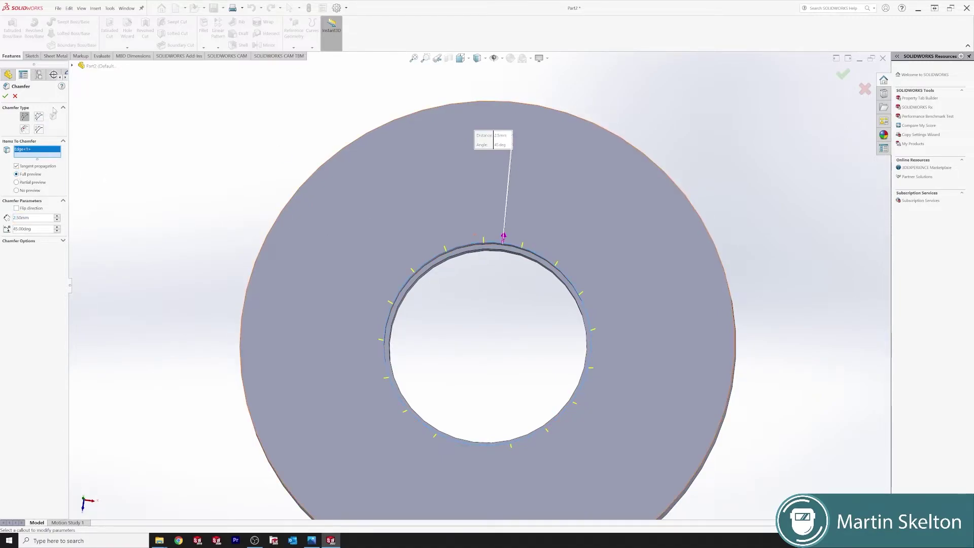
pyautogui.click(6, 97)
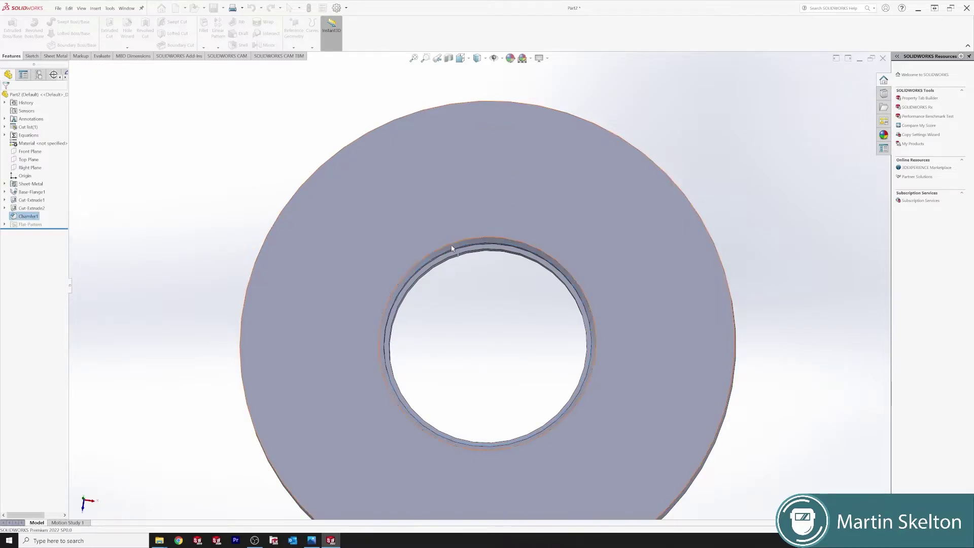
pyautogui.scroll(2, 494, 228)
pyautogui.moveTo(495, 228); pyautogui.dragTo(502, 181, button='middle')
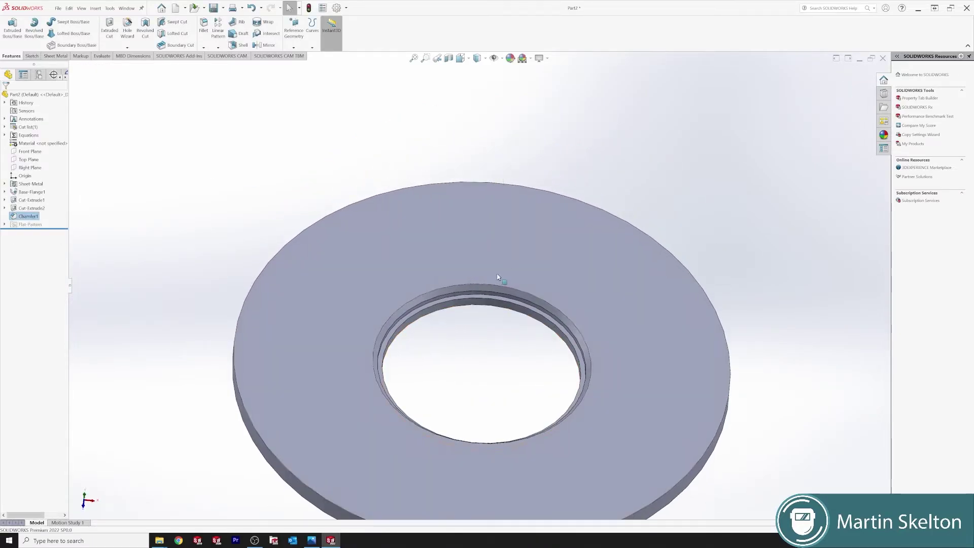
pyautogui.scroll(2, 487, 286)
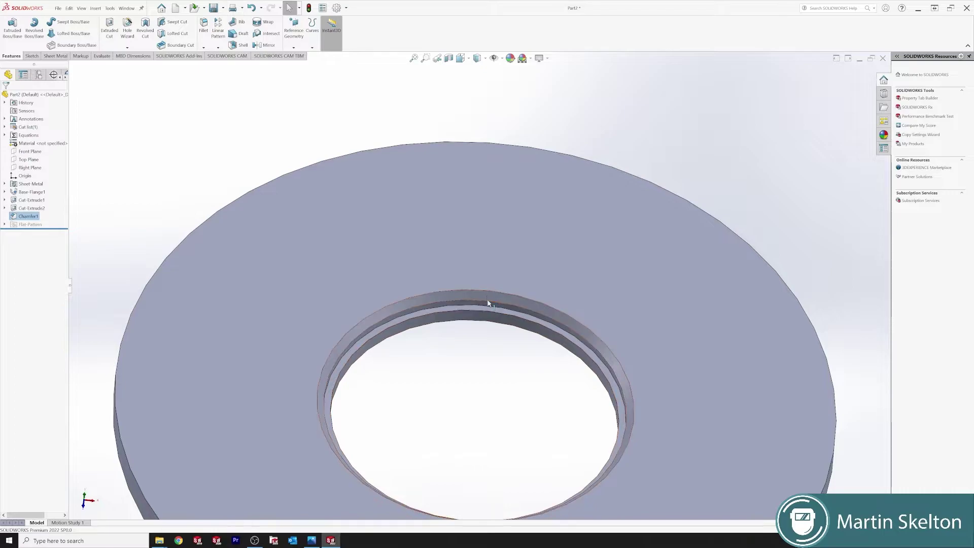
# Edit Chamfer1 to change its distance to 1 mm
pyautogui.rightClick(31, 218)
pyautogui.click(34, 211)
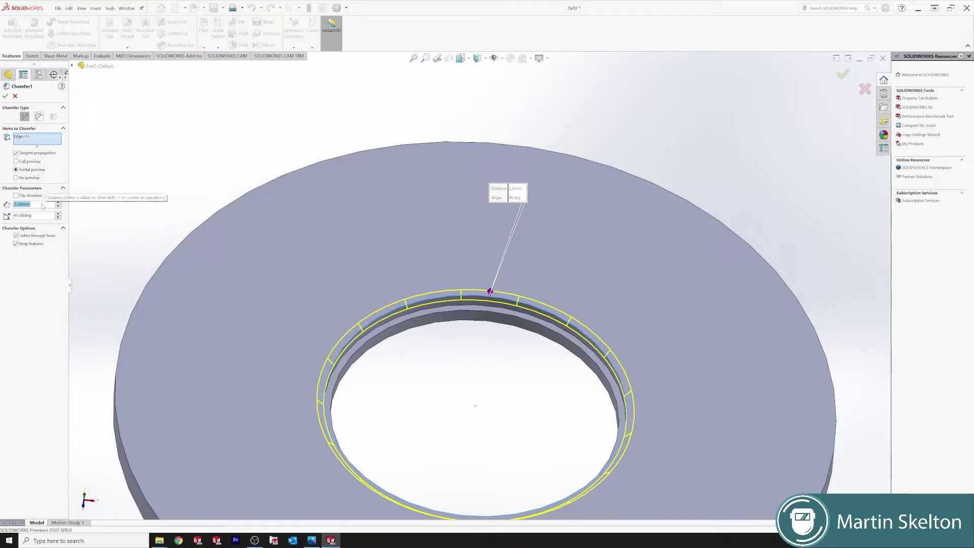
pyautogui.write('1')
pyautogui.press('Return')
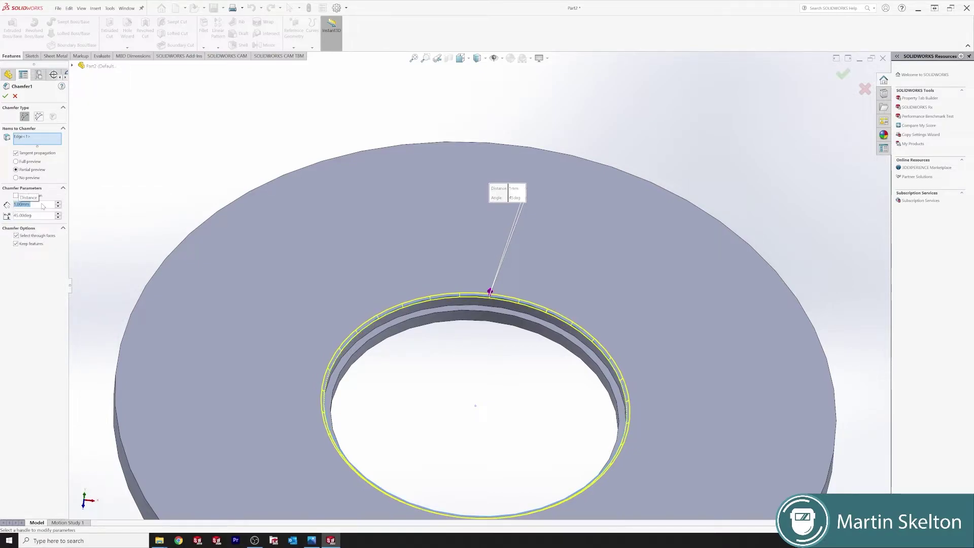
pyautogui.click(5, 95)
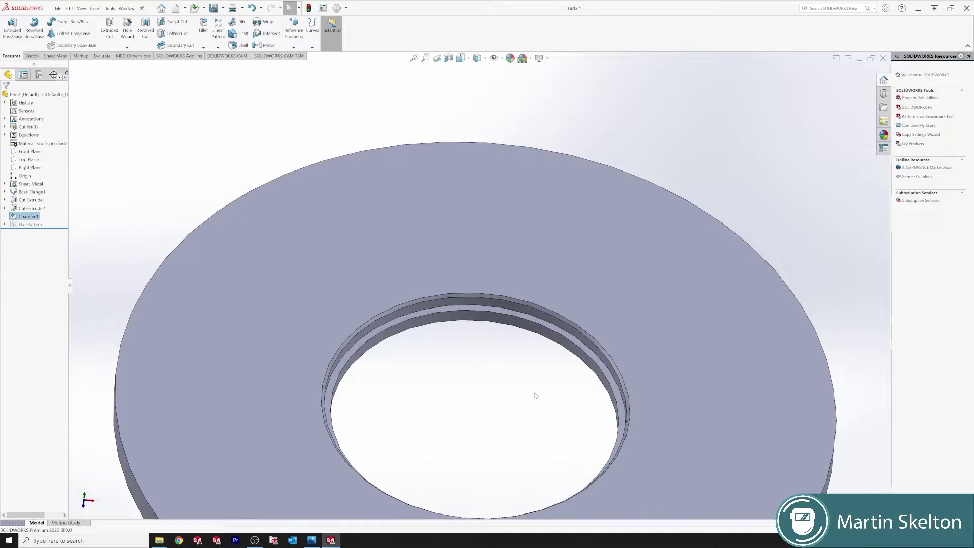
pyautogui.scroll(5, 531, 393)
pyautogui.moveTo(504, 402); pyautogui.dragTo(602, 289, button='middle')
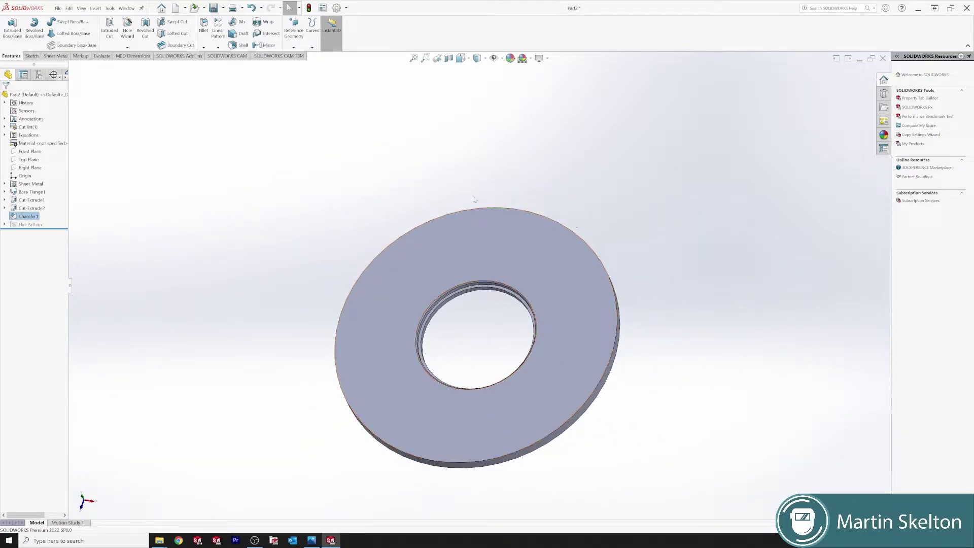
# Chamfer the washer's outer rim edge at 2.5 mm × 45° as Chamfer2
pyautogui.click(263, 191)
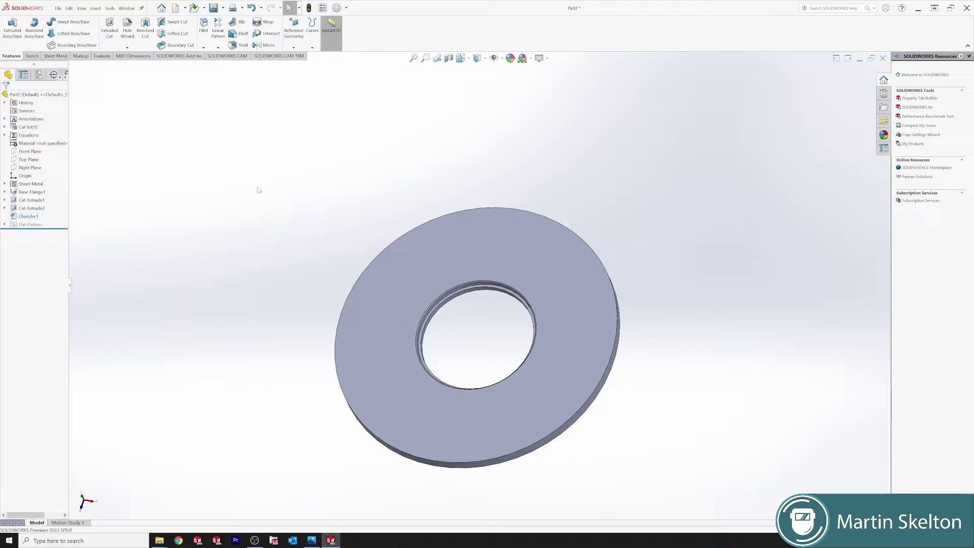
pyautogui.click(204, 48)
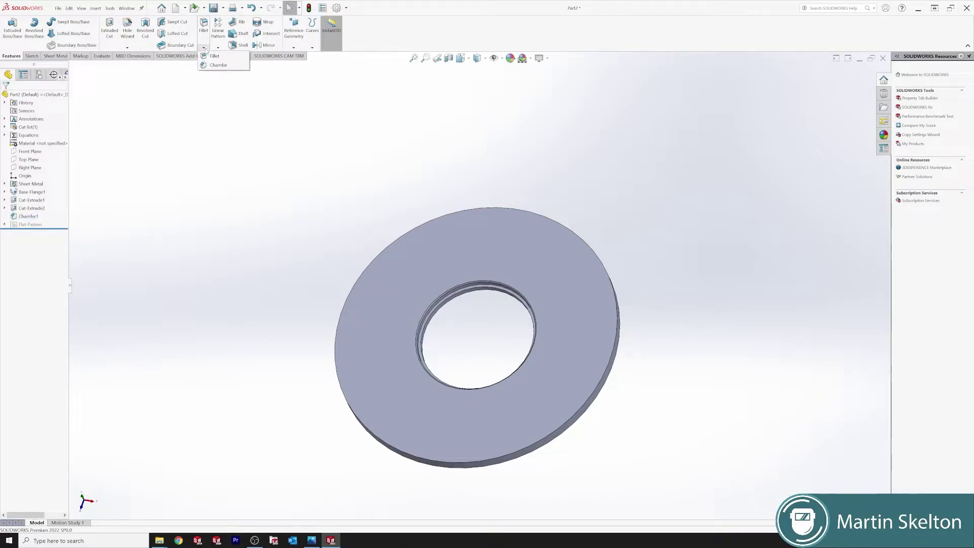
pyautogui.click(218, 65)
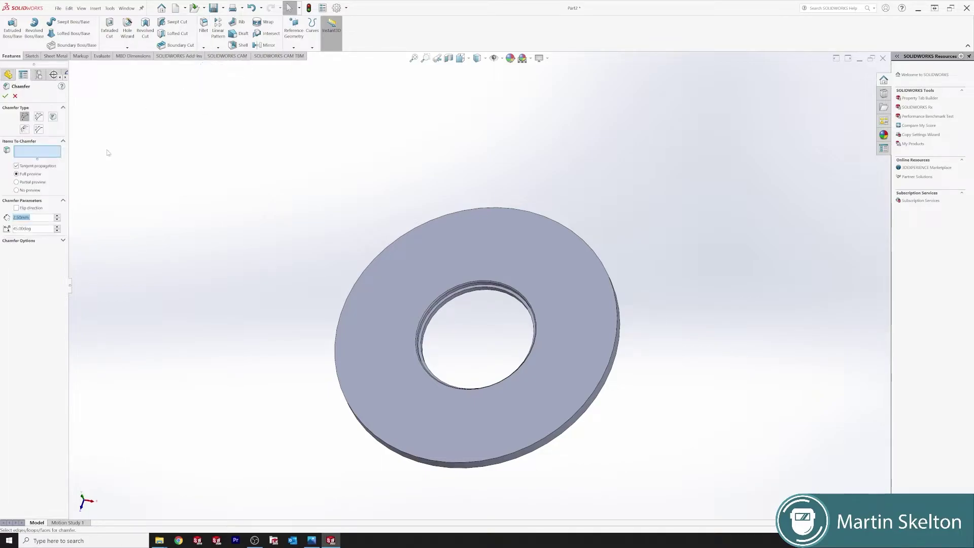
pyautogui.click(563, 430)
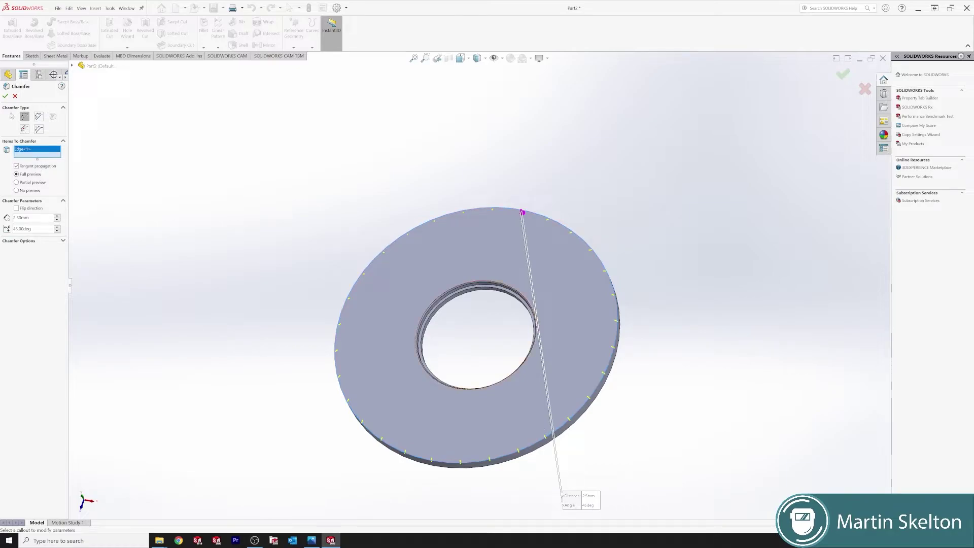
pyautogui.click(5, 97)
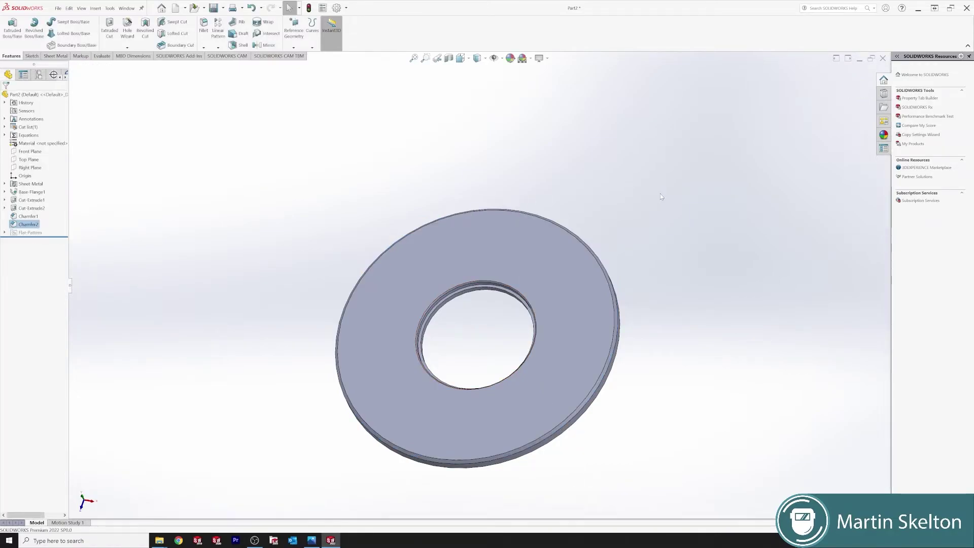
pyautogui.click(550, 279)
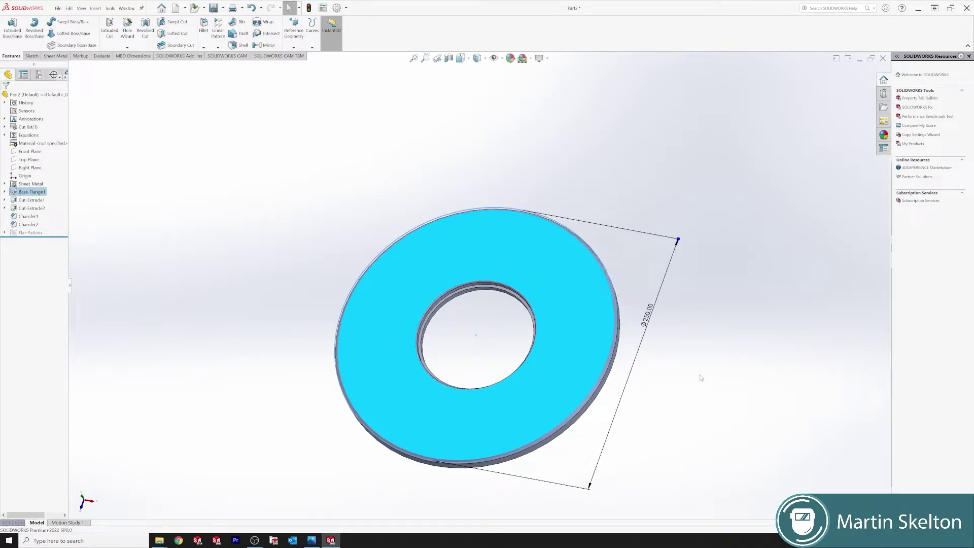
pyautogui.press('Escape')
pyautogui.moveTo(582, 348); pyautogui.dragTo(646, 309, button='middle')
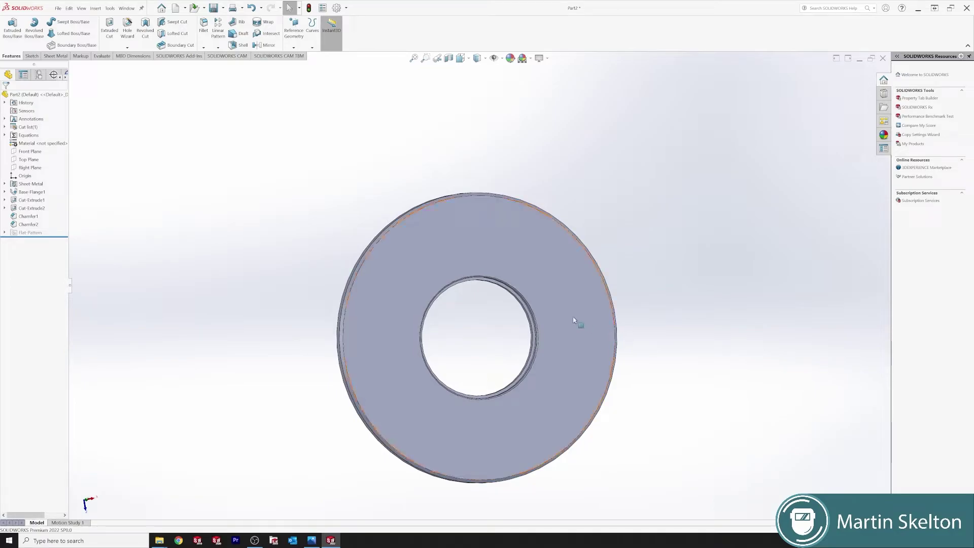
# View the flange's front ring face head-on and start Sketch8 on it
pyautogui.click(518, 256)
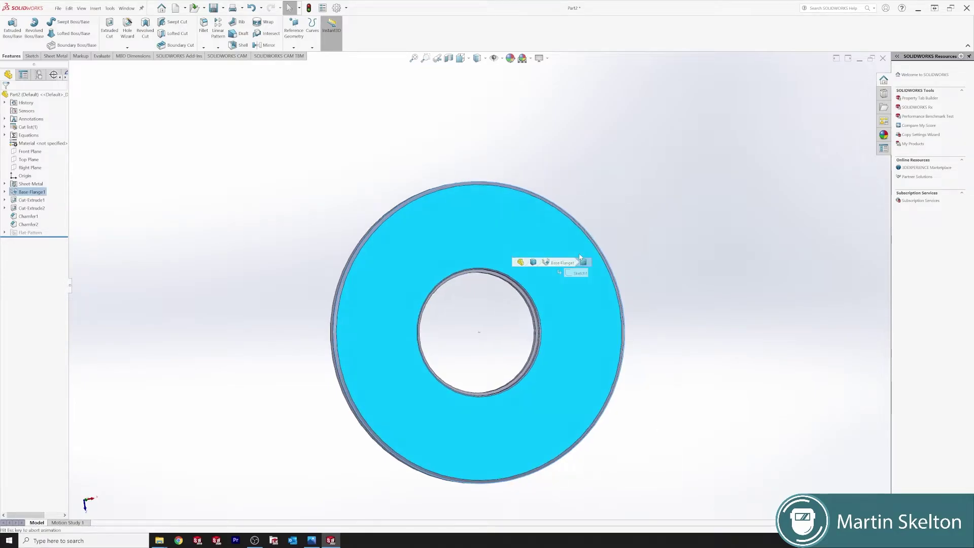
pyautogui.click(463, 249)
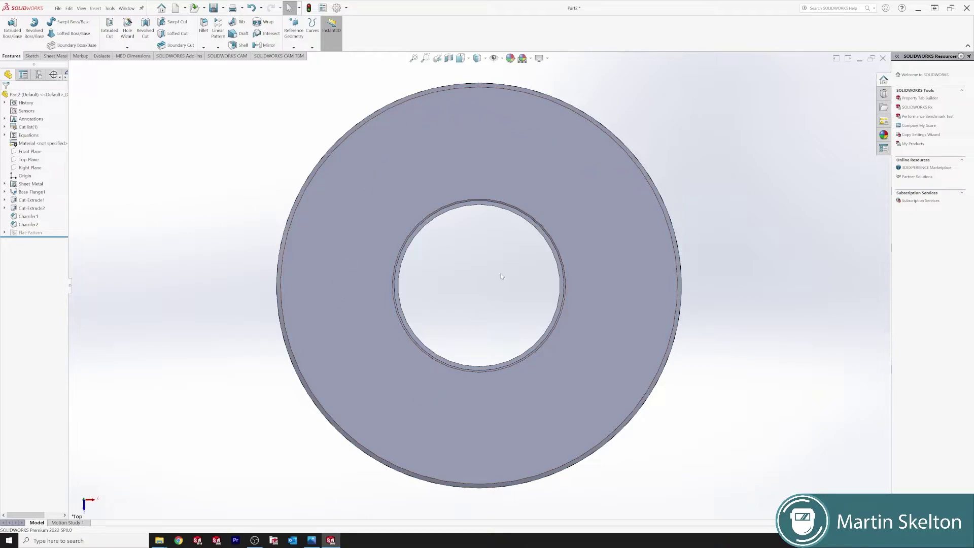
pyautogui.click(464, 144)
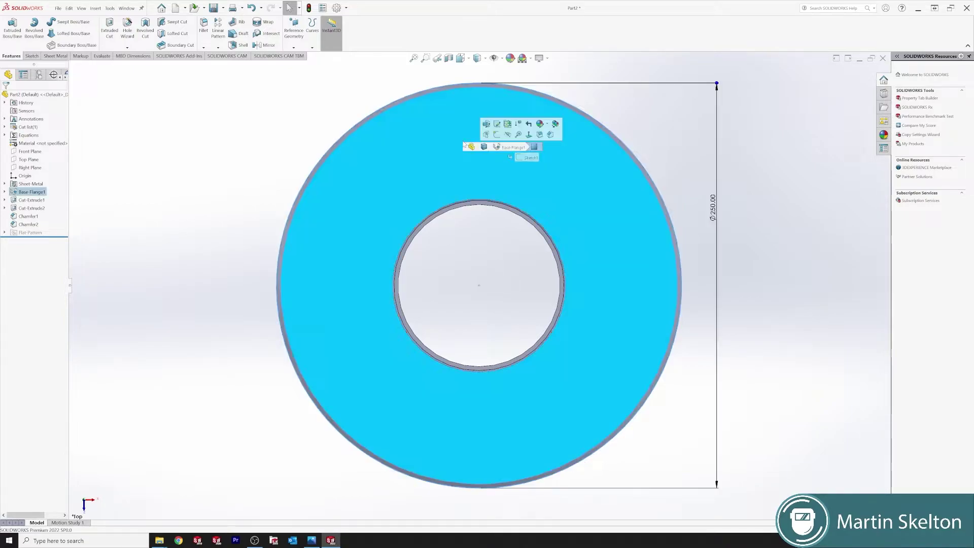
pyautogui.click(496, 134)
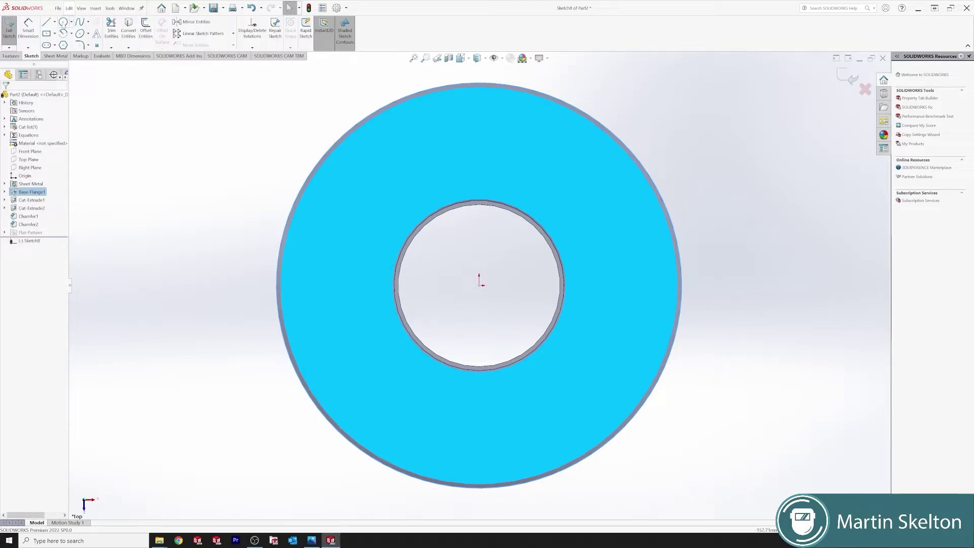
# Draw a construction circle of about 97.5 mm radius centred on the sketch origin
pyautogui.click(63, 21)
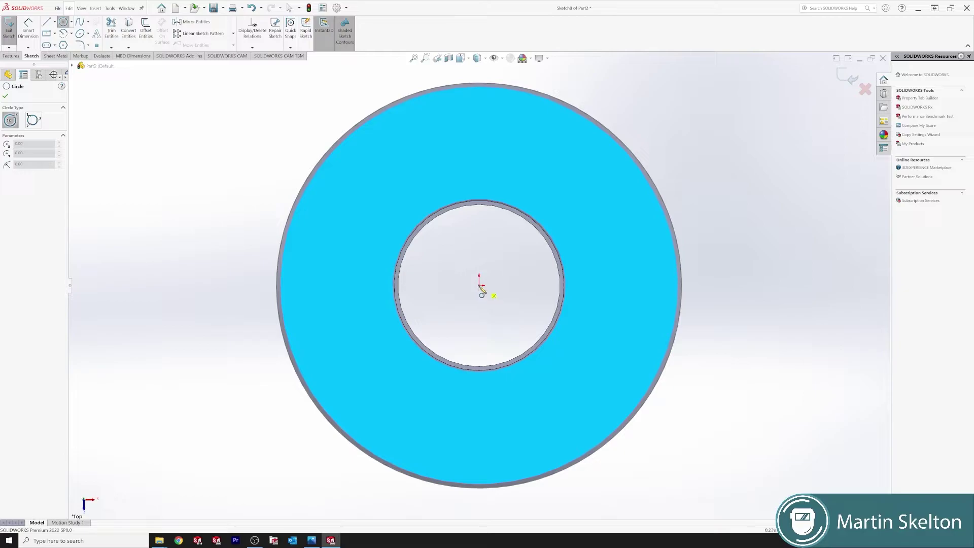
pyautogui.click(479, 285)
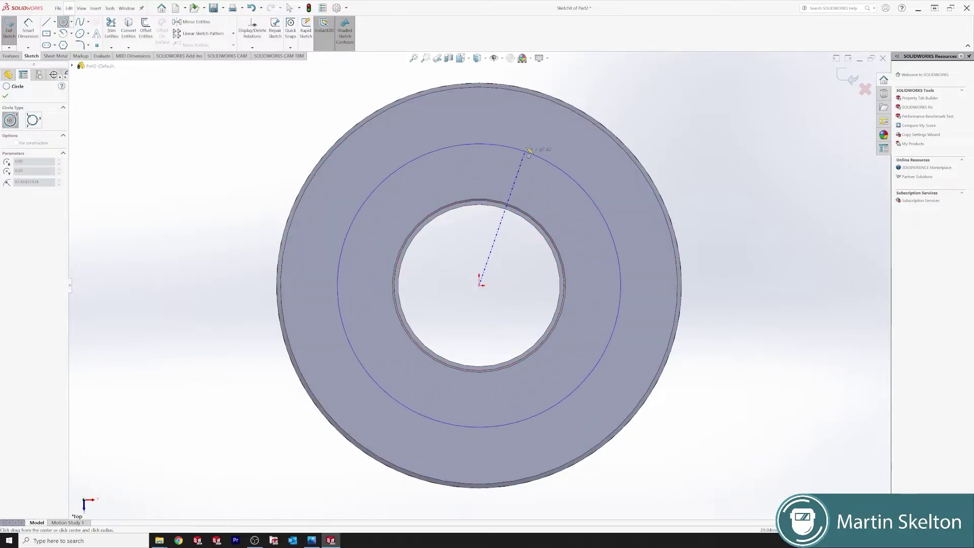
pyautogui.click(531, 140)
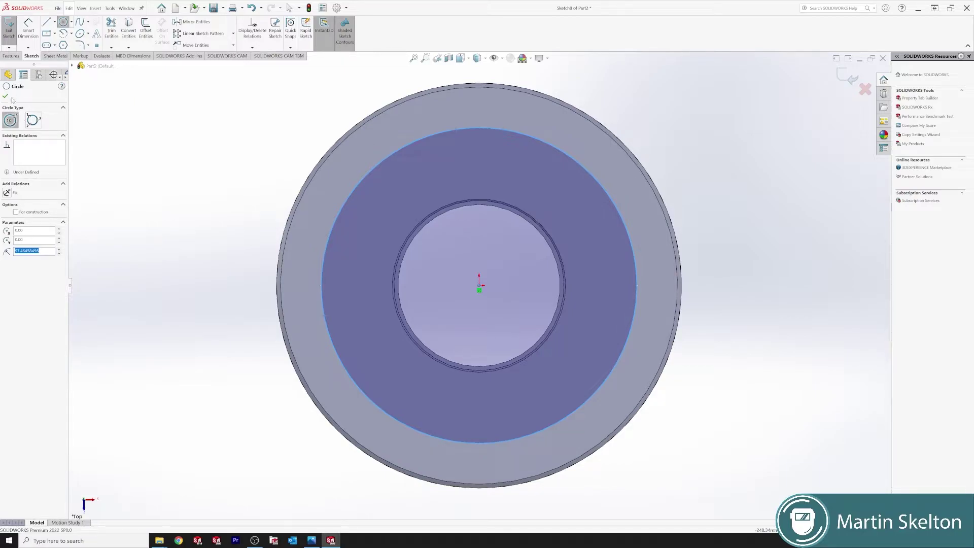
pyautogui.click(16, 212)
pyautogui.click(6, 96)
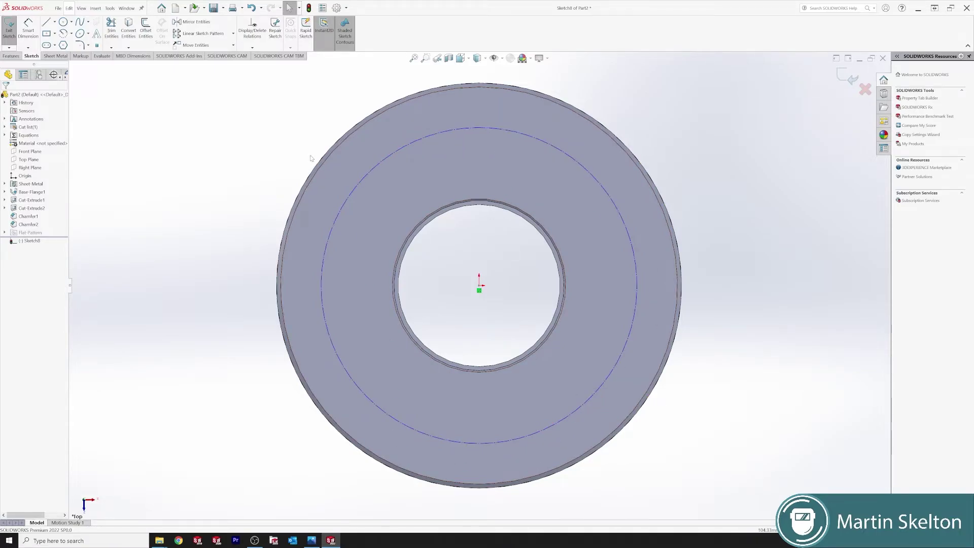
# Dimension the construction circle's diameter to 175 mm
pyautogui.click(29, 30)
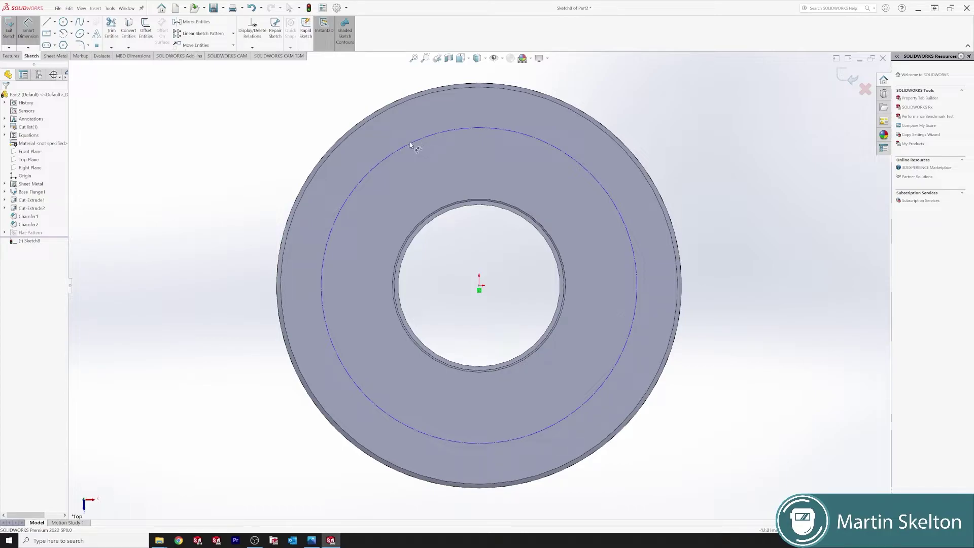
pyautogui.click(638, 282)
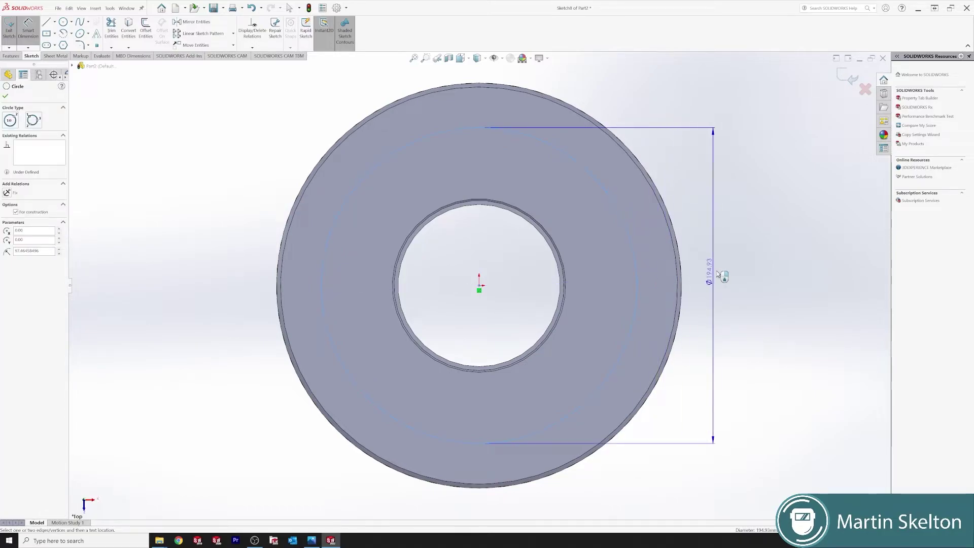
pyautogui.click(715, 276)
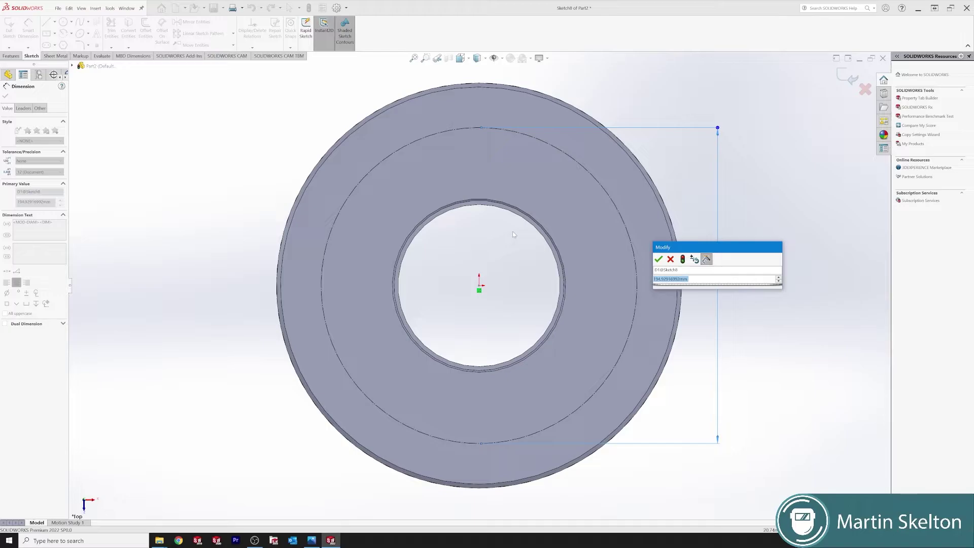
pyautogui.write('175')
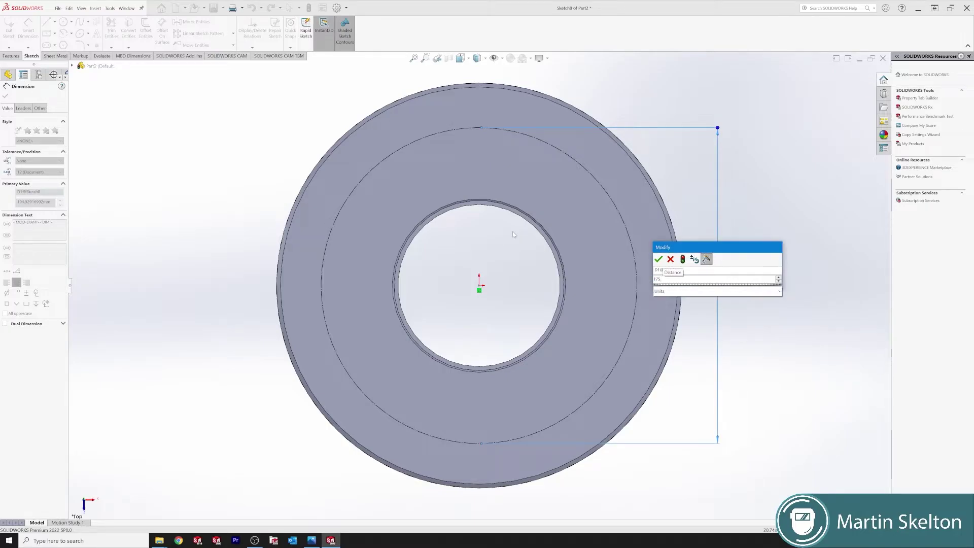
pyautogui.press('Return')
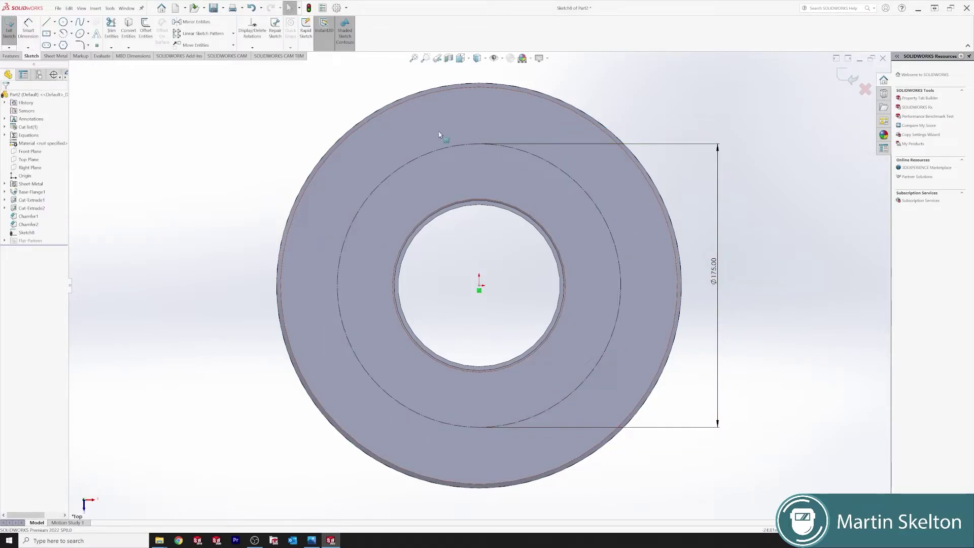
# Draw a vertical centerline from the sketch origin up to the top of the Ø175 circle
pyautogui.click(55, 22)
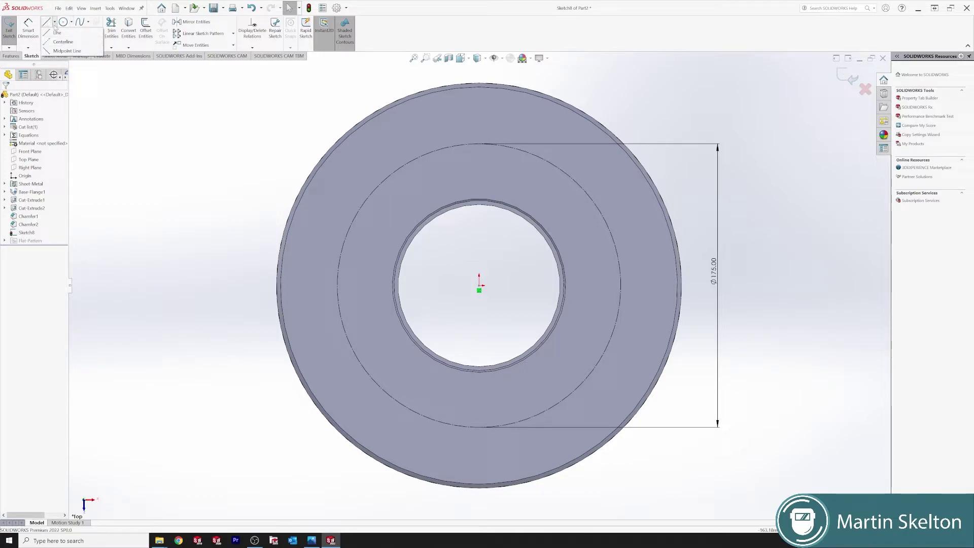
pyautogui.click(62, 42)
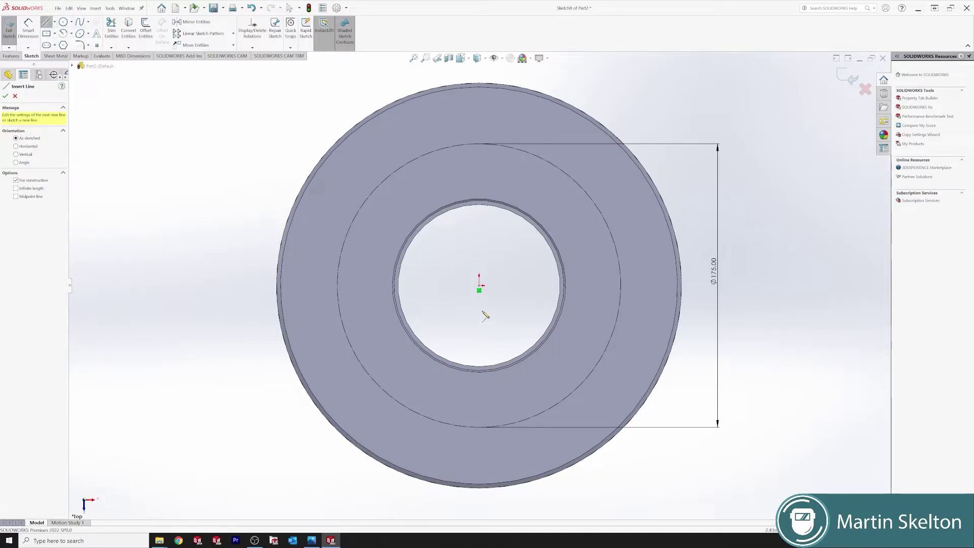
pyautogui.click(479, 288)
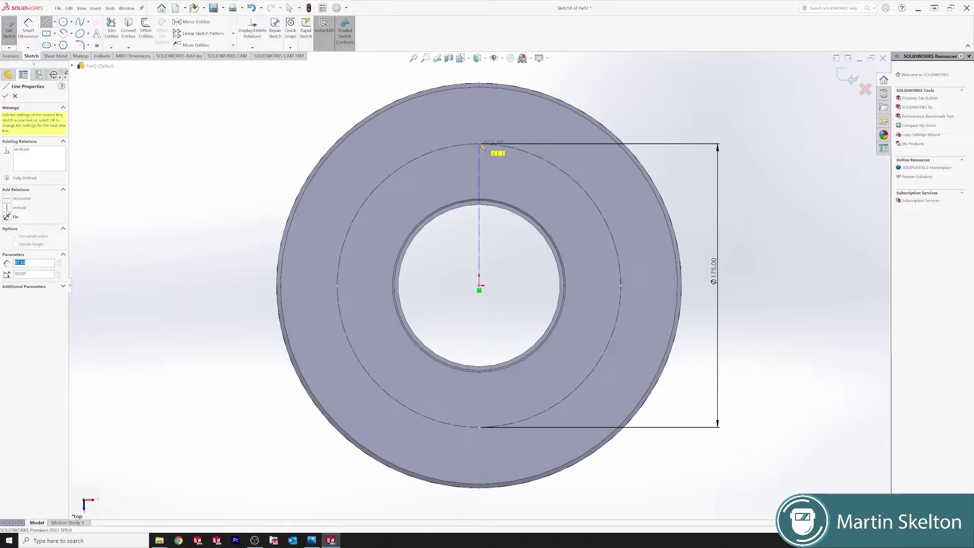
pyautogui.click(479, 146)
pyautogui.rightClick(616, 94)
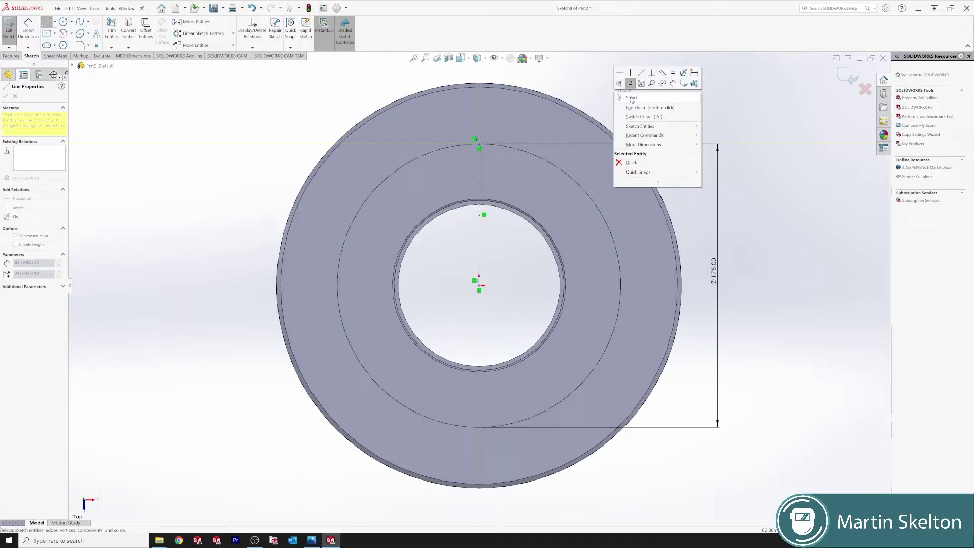
pyautogui.click(629, 96)
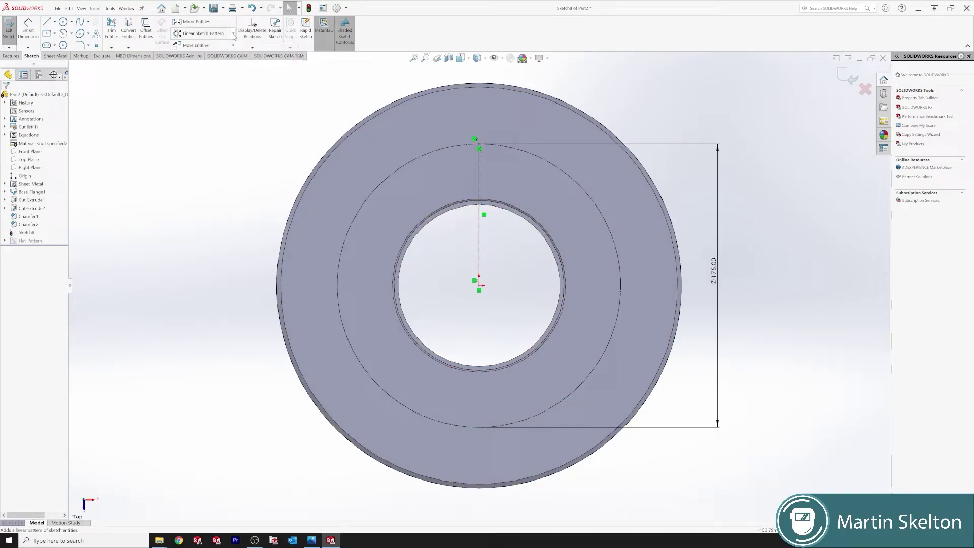
# Circular-pattern the centerline into 6 instances, 60° apart, around the origin
pyautogui.click(233, 34)
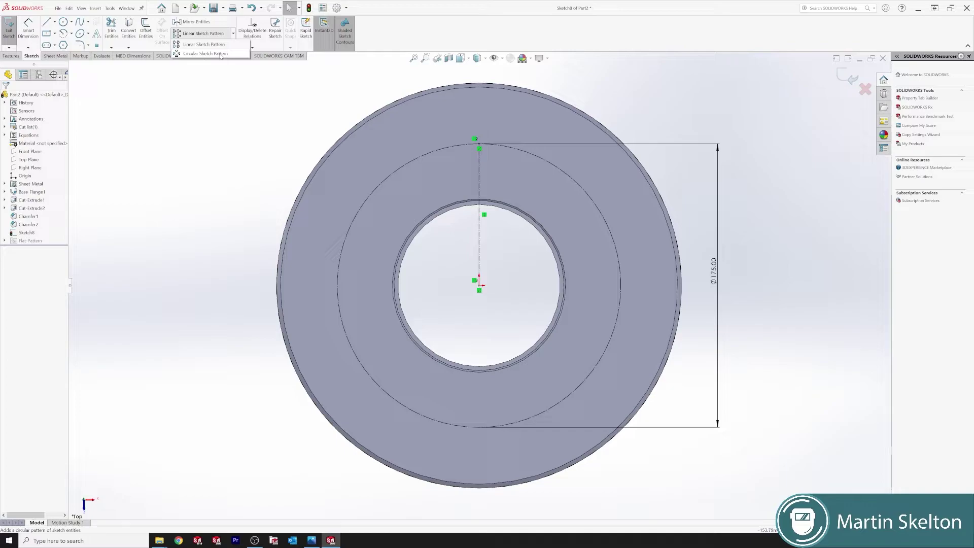
pyautogui.click(220, 54)
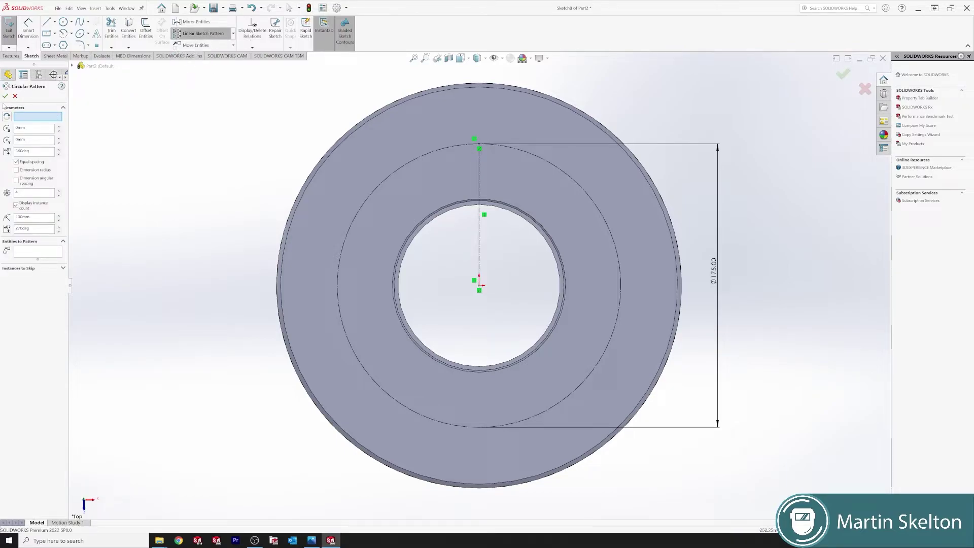
pyautogui.click(31, 120)
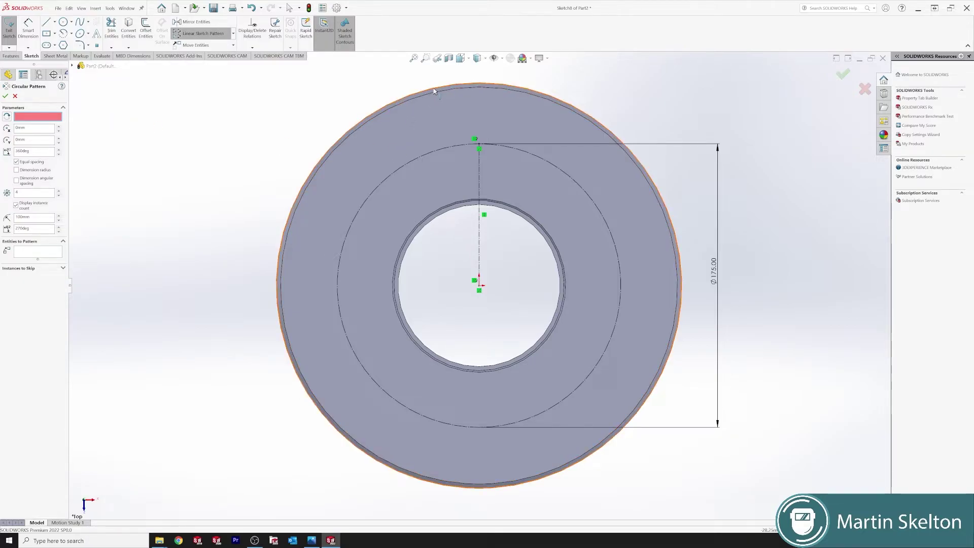
pyautogui.click(434, 91)
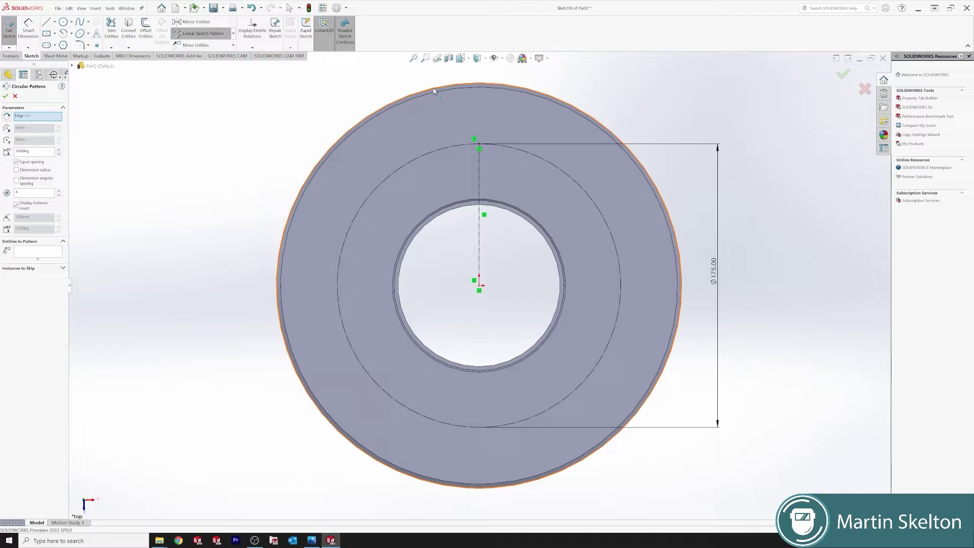
pyautogui.click(54, 252)
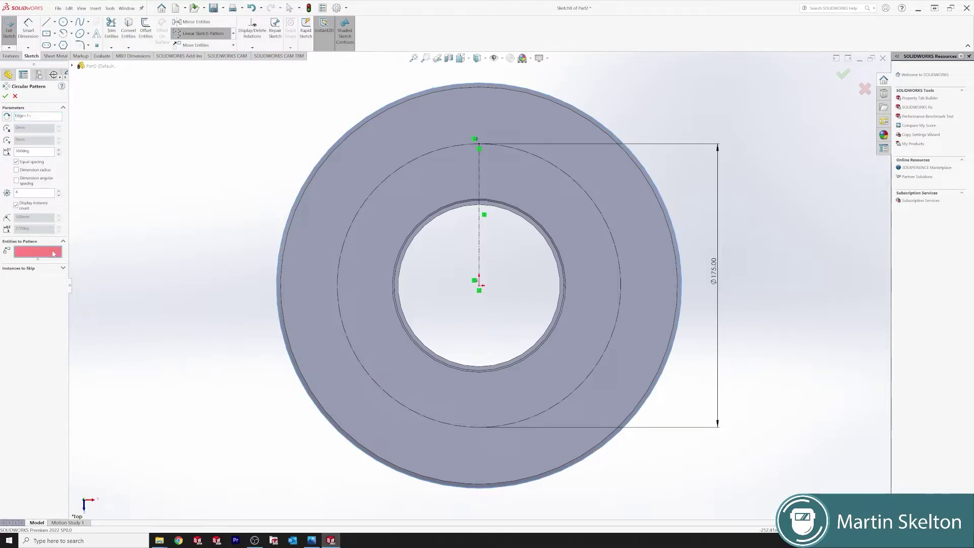
pyautogui.click(479, 179)
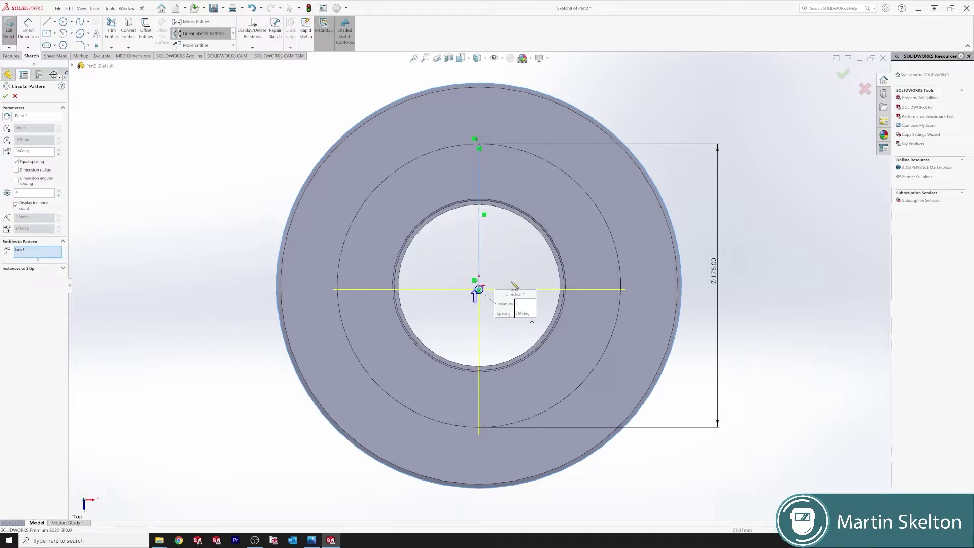
pyautogui.doubleClick(19, 192)
pyautogui.click(58, 192)
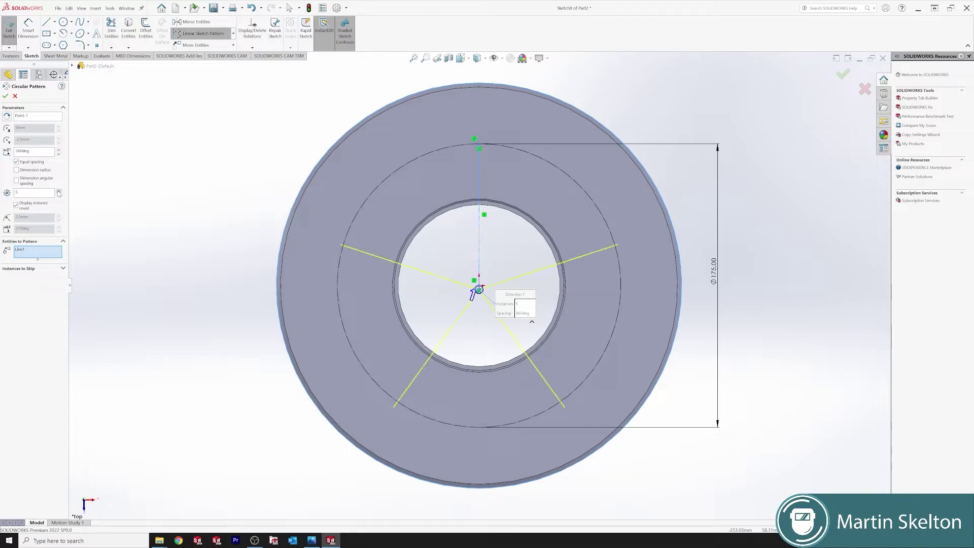
pyautogui.click(58, 191)
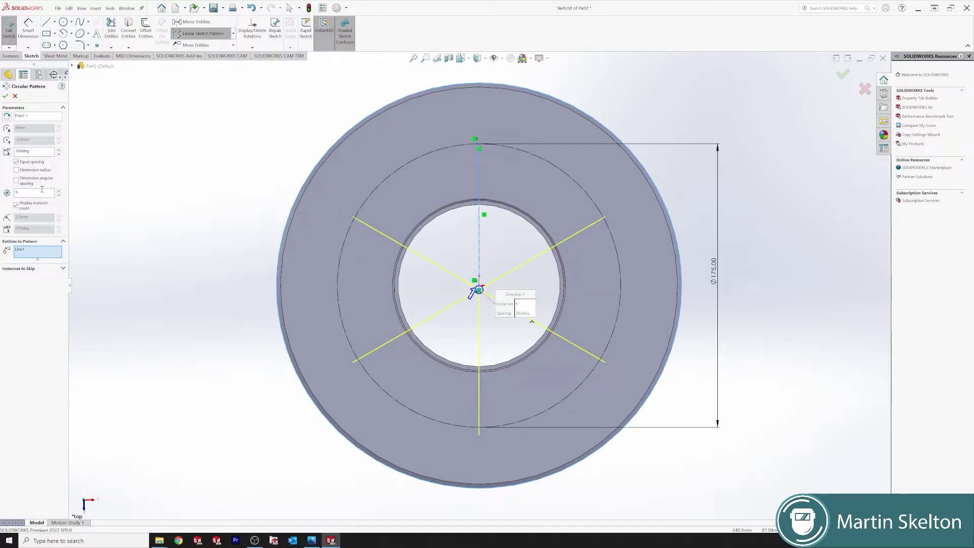
pyautogui.click(6, 96)
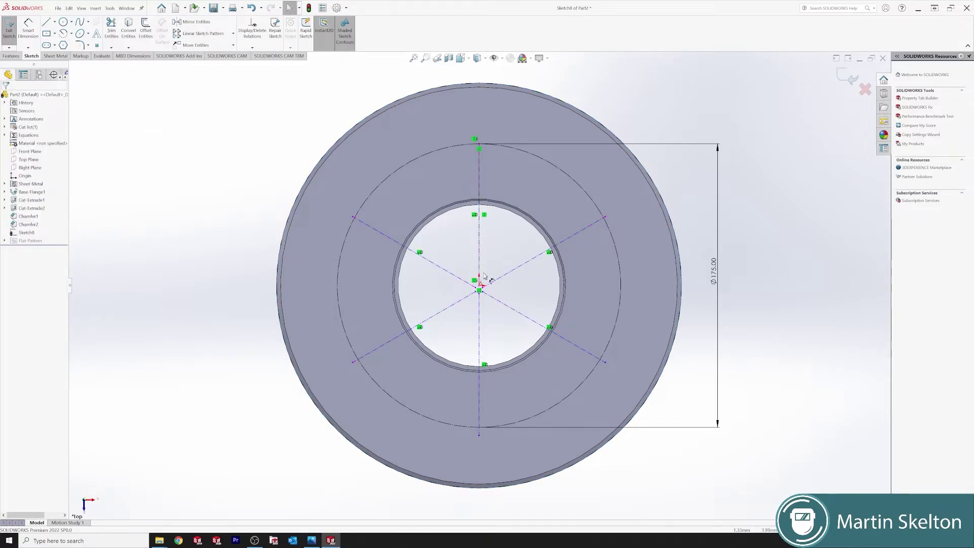
# Check that the pattern's centre point stays fixed, then exit Sketch8
pyautogui.scroll(-5, 484, 276)
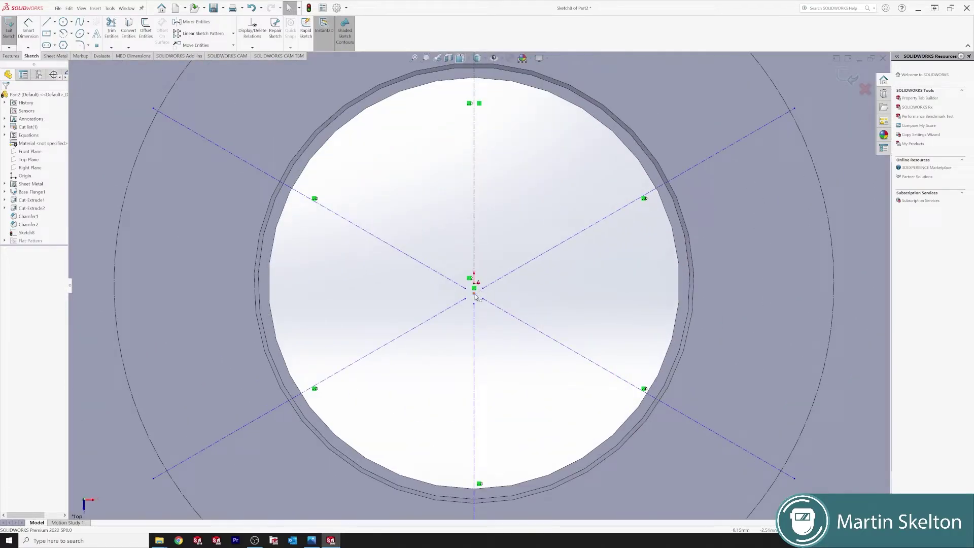
pyautogui.scroll(-3, 476, 296)
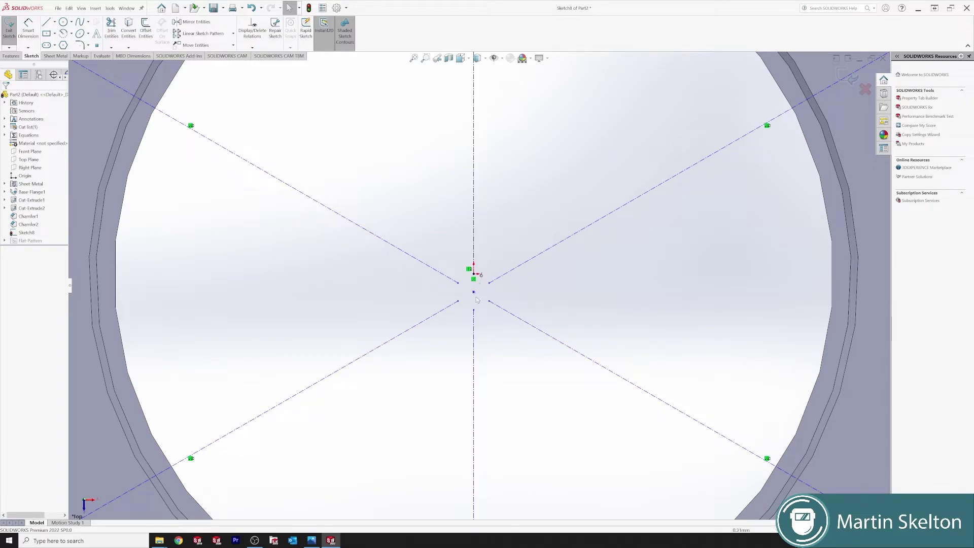
pyautogui.scroll(5, 482, 289)
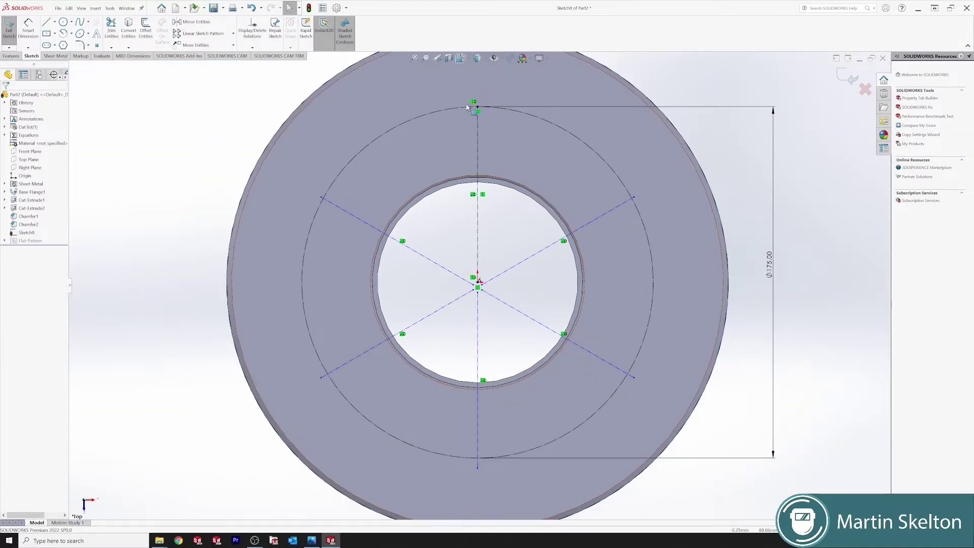
pyautogui.scroll(-5, 474, 292)
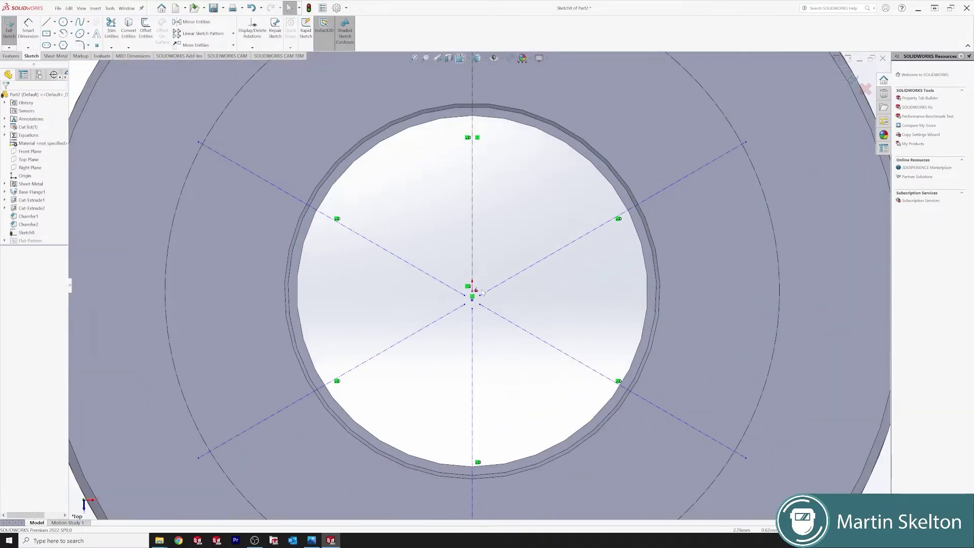
pyautogui.scroll(-2, 472, 300)
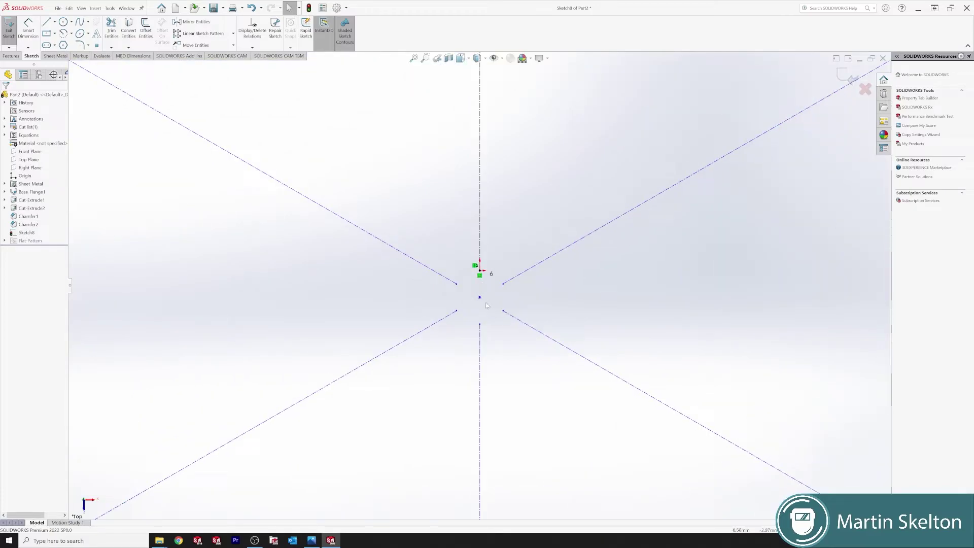
pyautogui.moveTo(480, 297); pyautogui.dragTo(480, 274)
pyautogui.scroll(5, 479, 276)
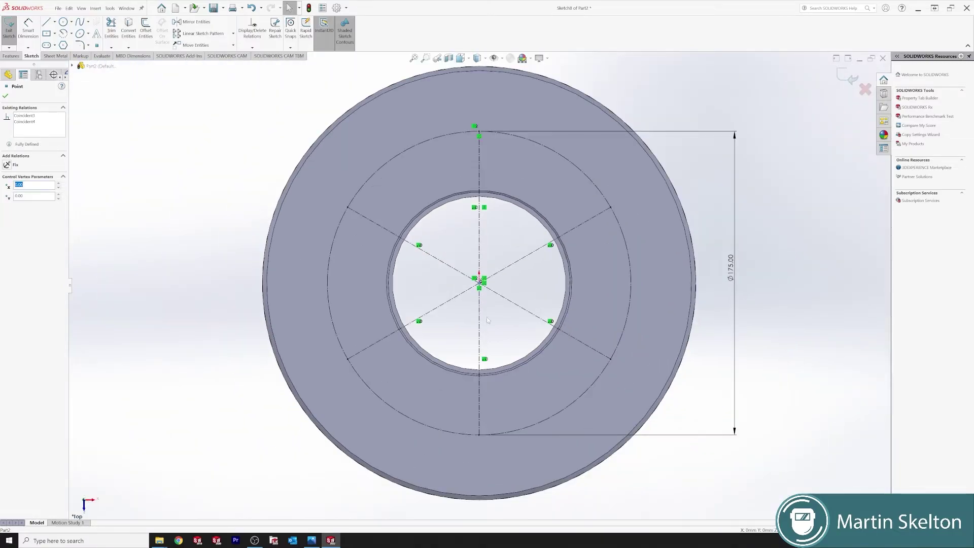
pyautogui.click(212, 100)
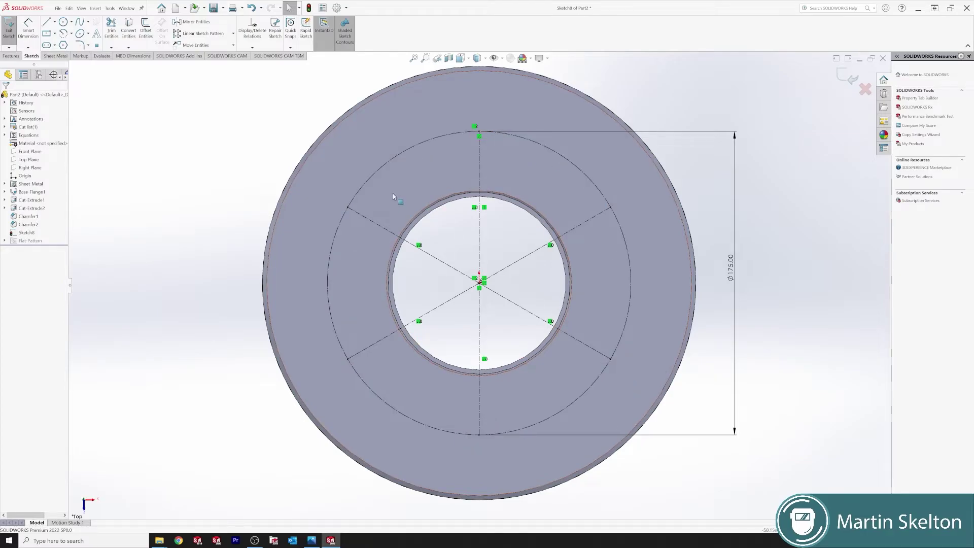
pyautogui.click(843, 77)
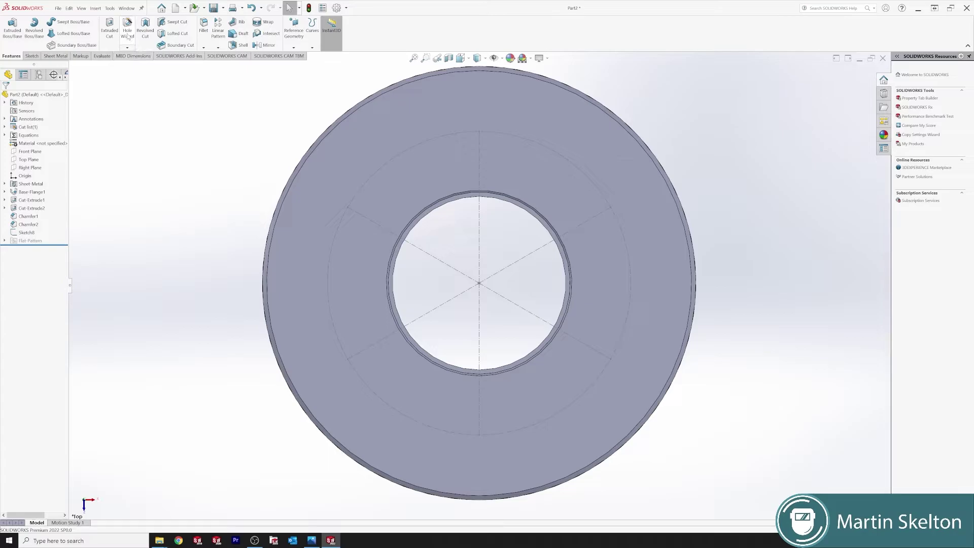
# Set up a Hole Wizard ISO countersunk M10 hole with a Through All end condition
pyautogui.click(127, 35)
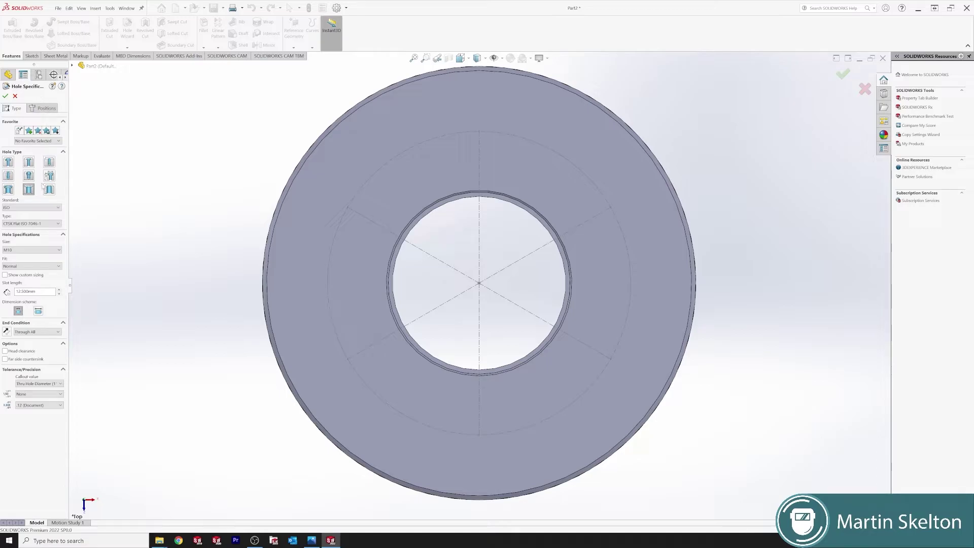
pyautogui.click(29, 162)
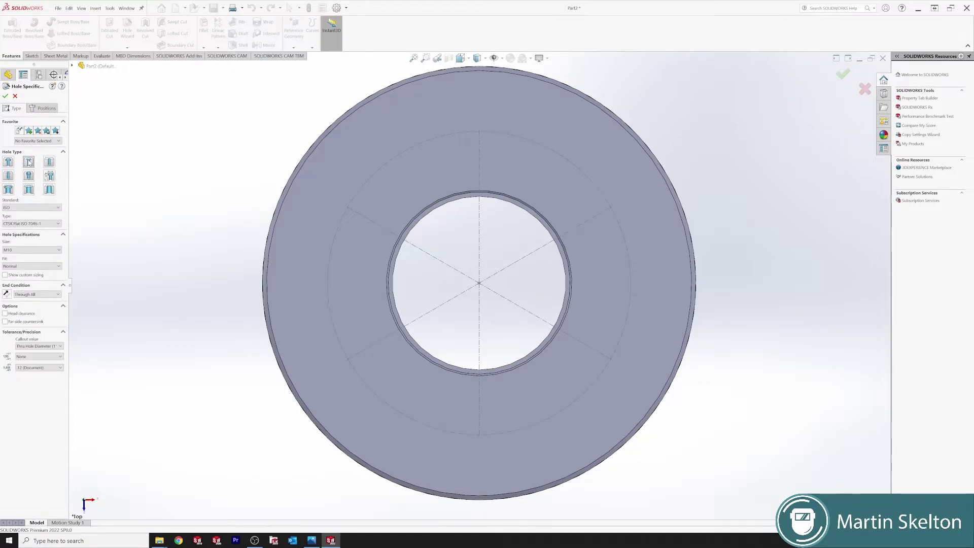
pyautogui.click(25, 252)
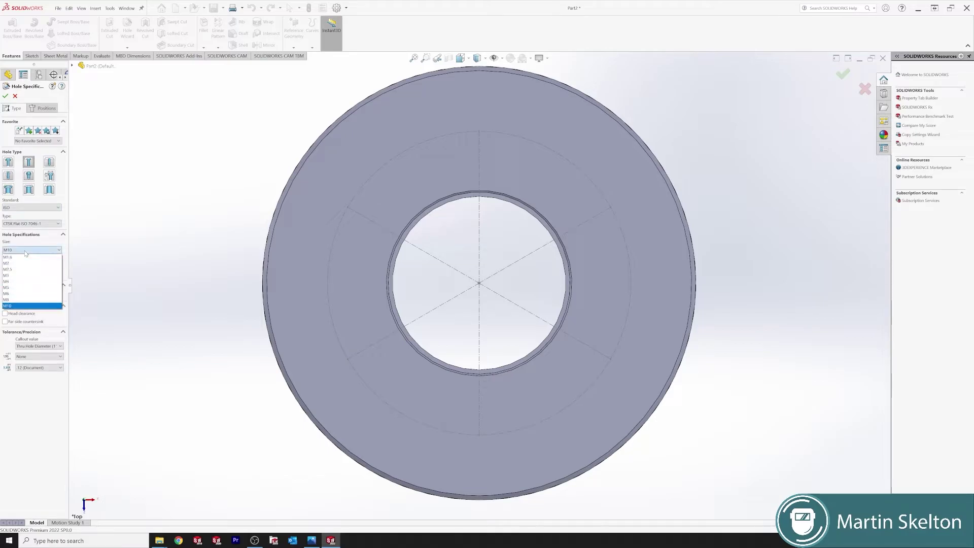
pyautogui.click(17, 306)
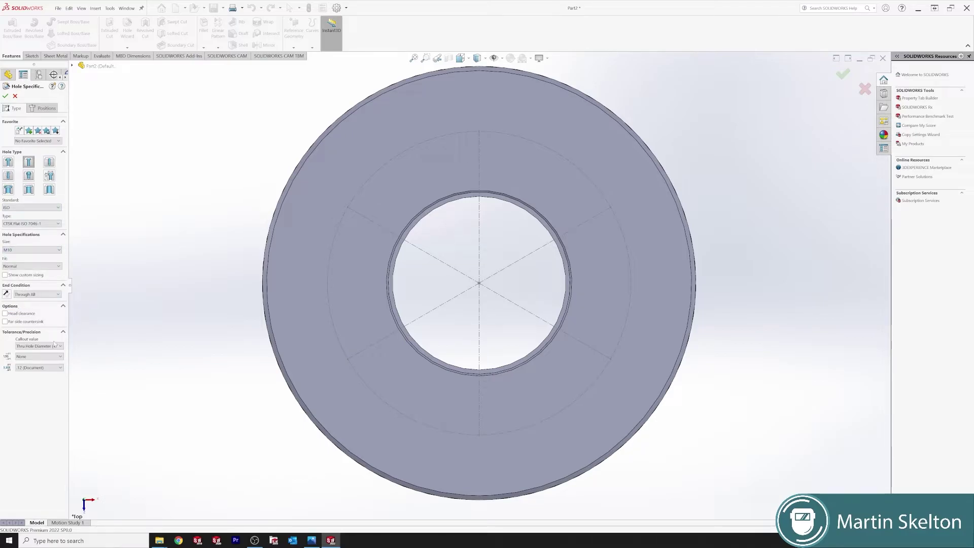
# Place the six M10 countersunk holes at the six centerline intersections on the Ø175 circle
pyautogui.click(44, 108)
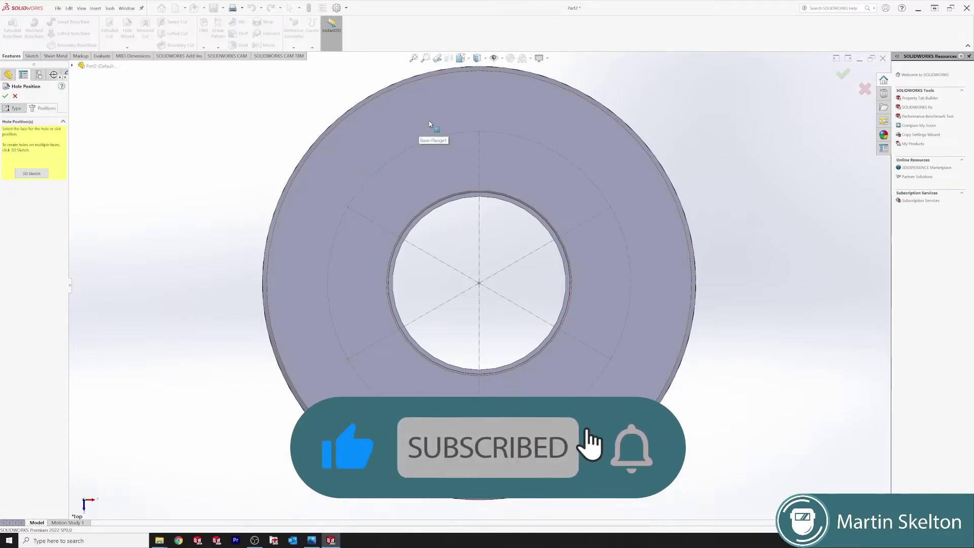
pyautogui.click(479, 132)
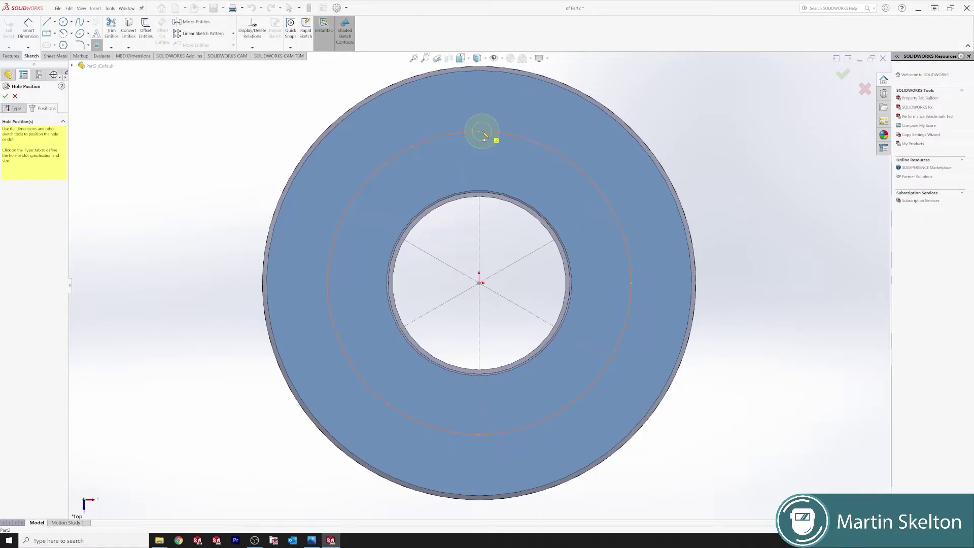
pyautogui.click(479, 132)
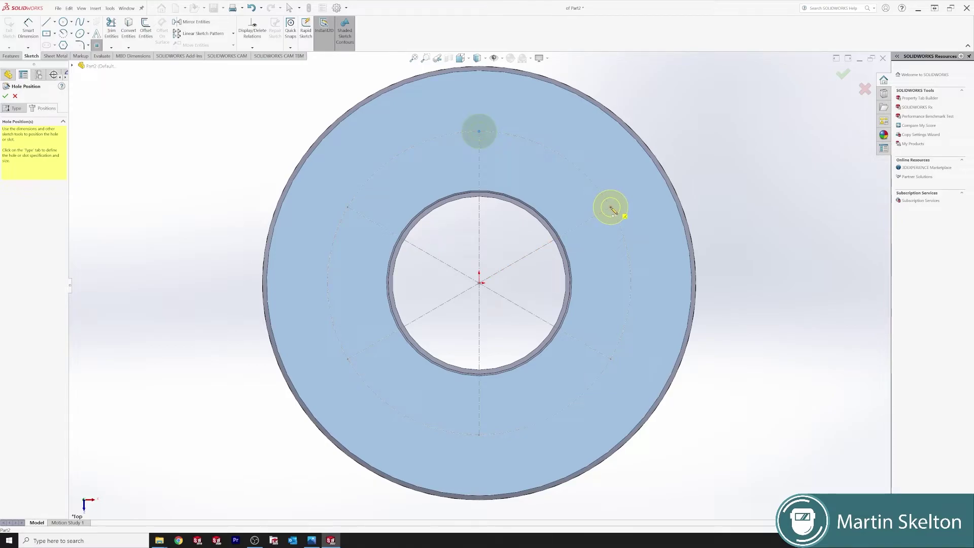
pyautogui.click(610, 207)
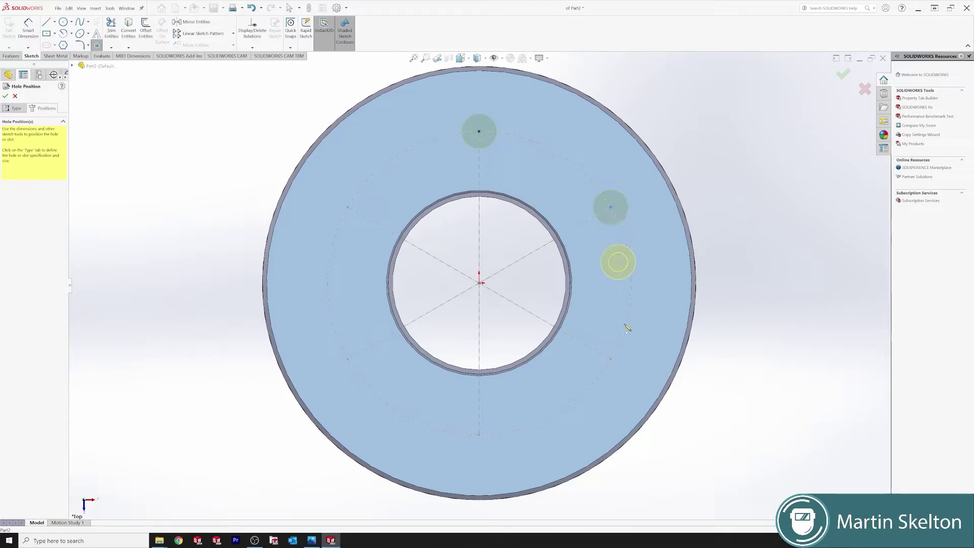
pyautogui.click(611, 359)
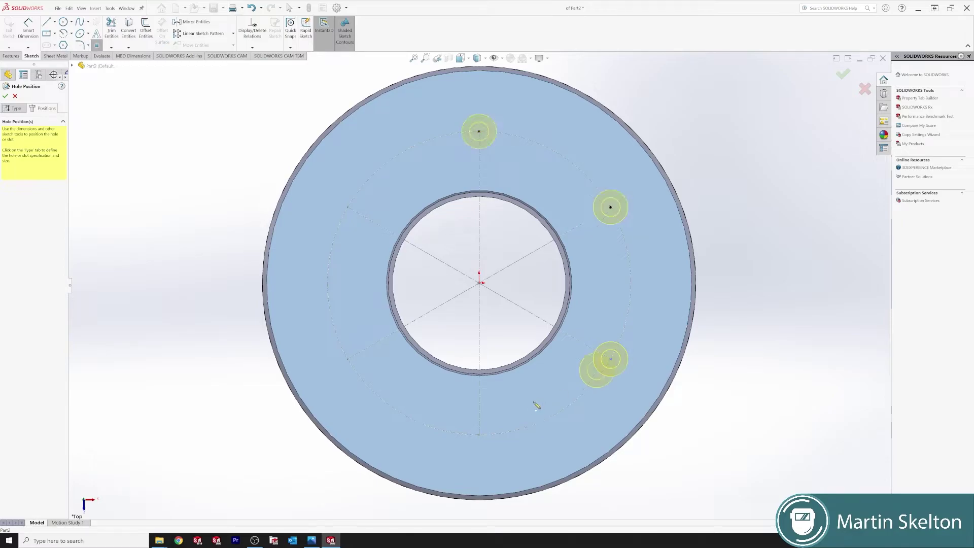
pyautogui.click(479, 435)
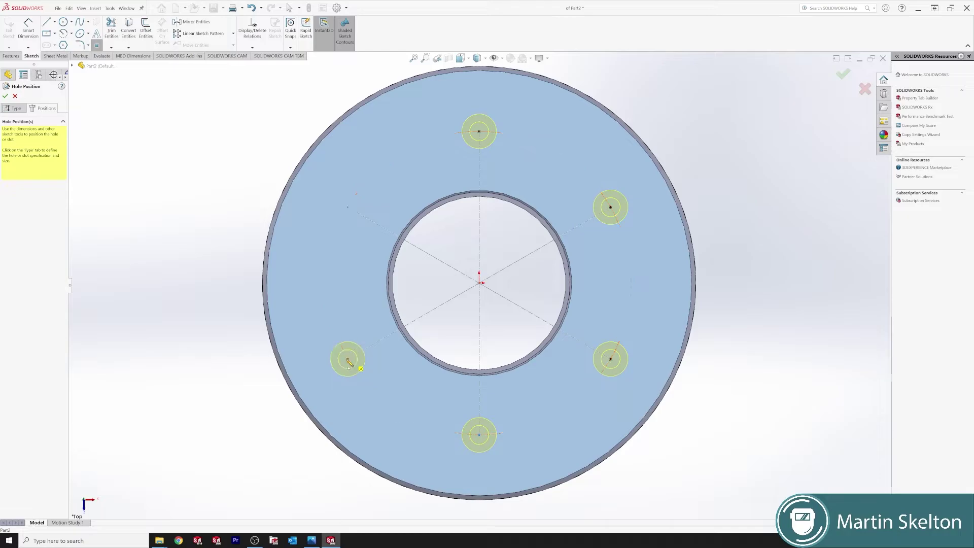
pyautogui.click(348, 360)
pyautogui.click(348, 207)
pyautogui.click(6, 98)
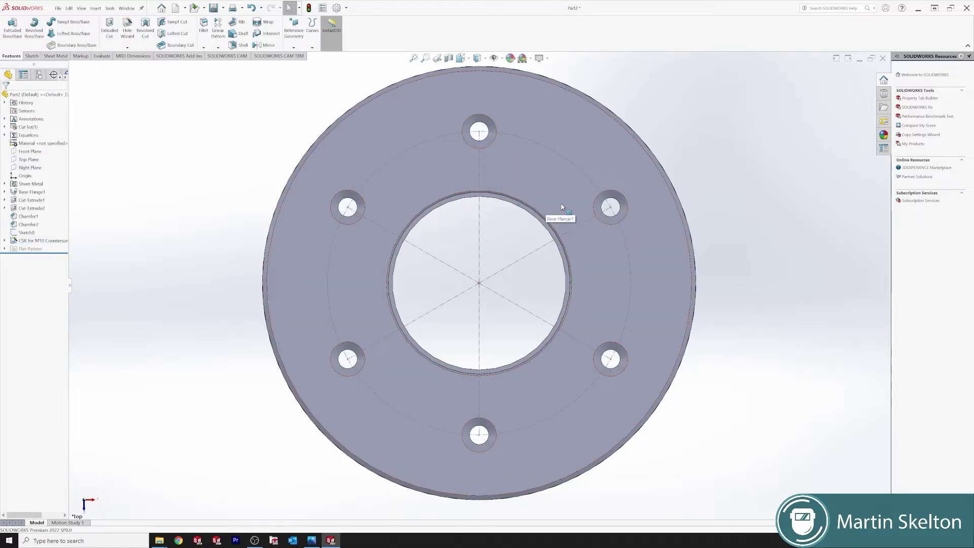
pyautogui.moveTo(561, 208)
pyautogui.mouseDown(button='middle')
pyautogui.moveTo(559, 89)
pyautogui.moveTo(587, 98)
pyautogui.moveTo(554, 124)
pyautogui.moveTo(565, 159)
pyautogui.moveTo(559, 208)
pyautogui.mouseUp(button='middle')
# Edit Sketch8 to change the Ø175 bolt-circle dimension to 200 mm and rebuild
pyautogui.press('Escape')
pyautogui.click(412, 131)
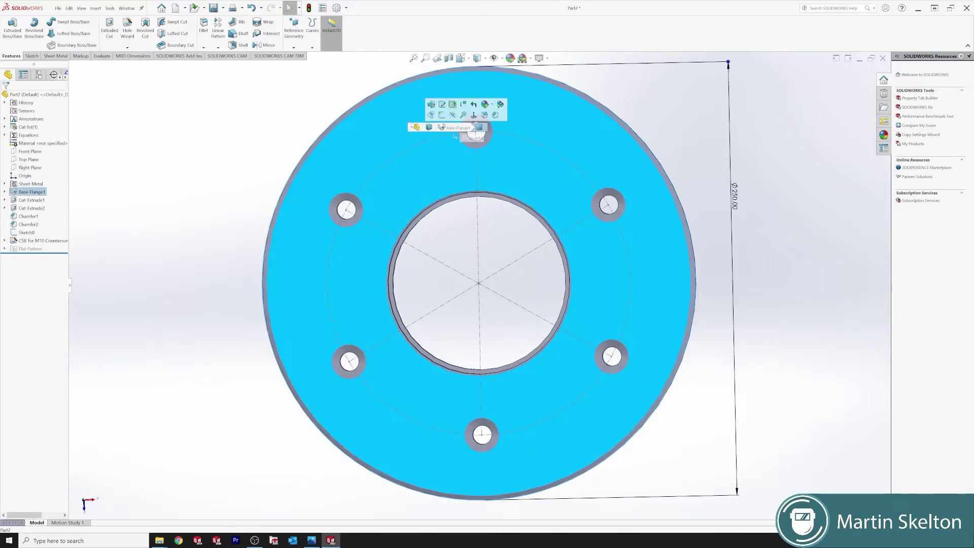
pyautogui.click(473, 115)
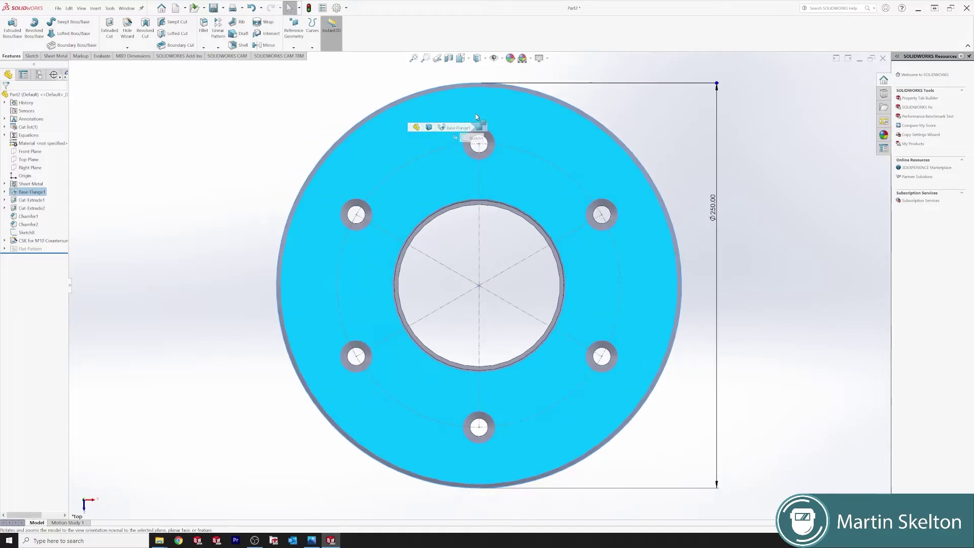
pyautogui.click(426, 156)
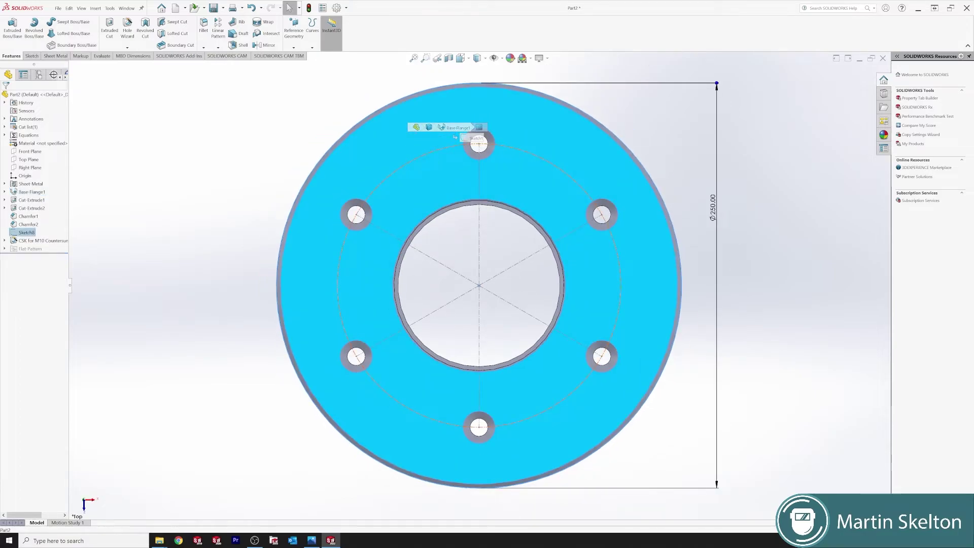
pyautogui.click(441, 126)
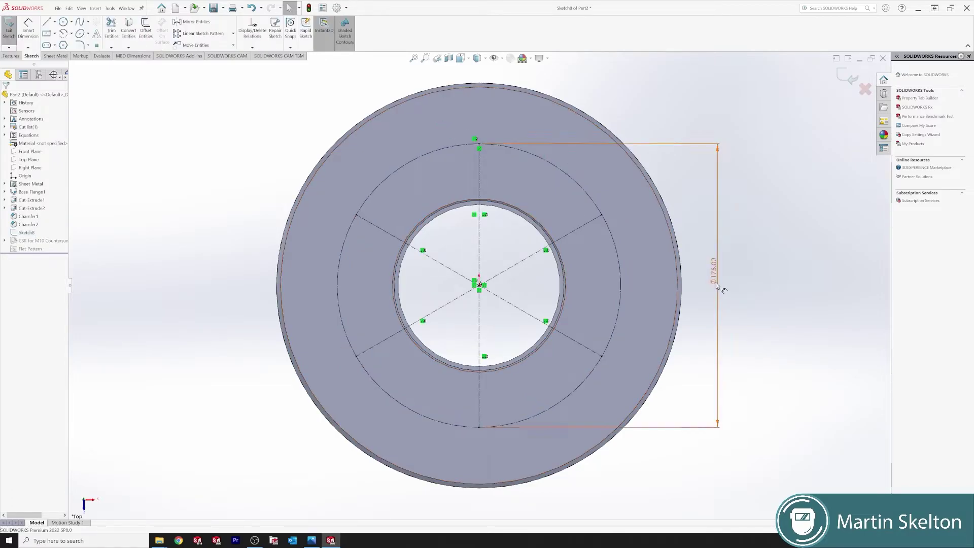
pyautogui.doubleClick(713, 268)
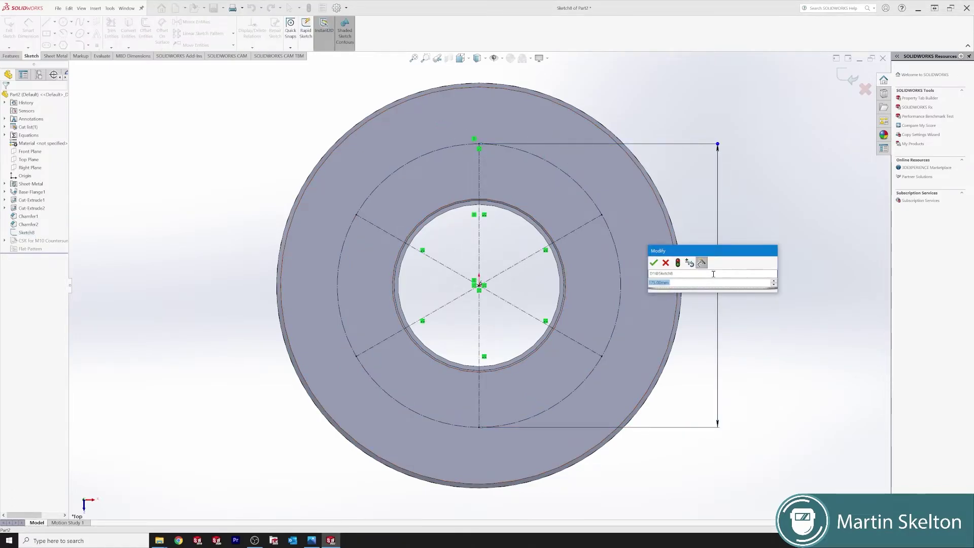
pyautogui.write('200')
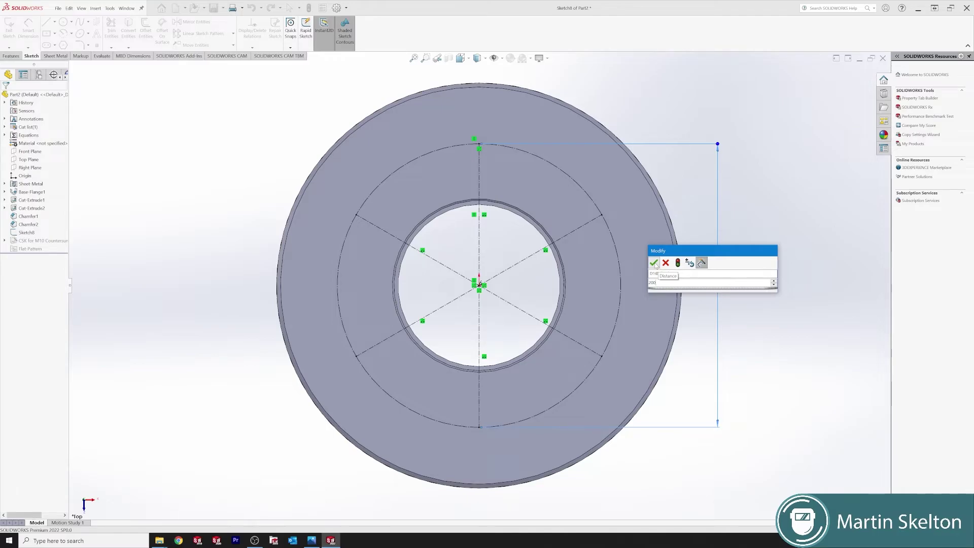
pyautogui.click(654, 263)
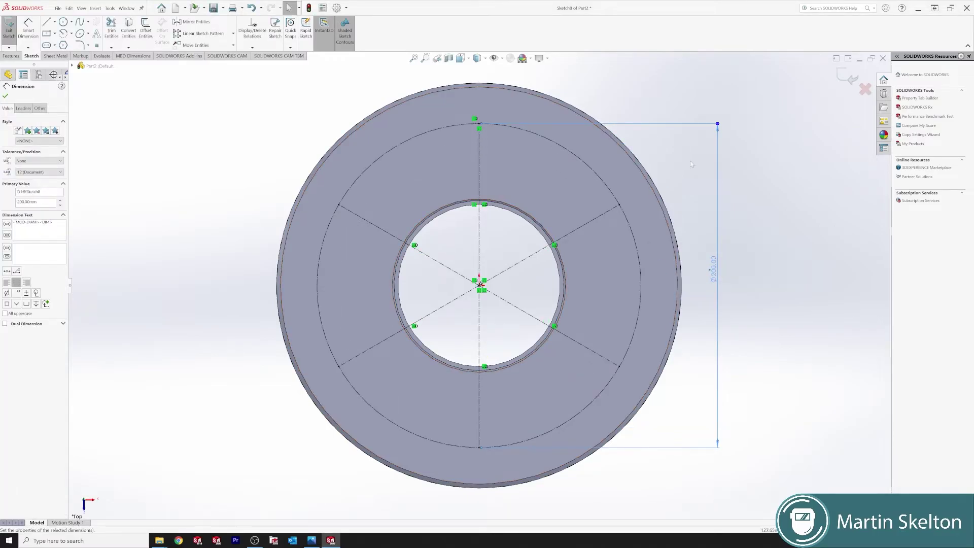
pyautogui.press('Escape')
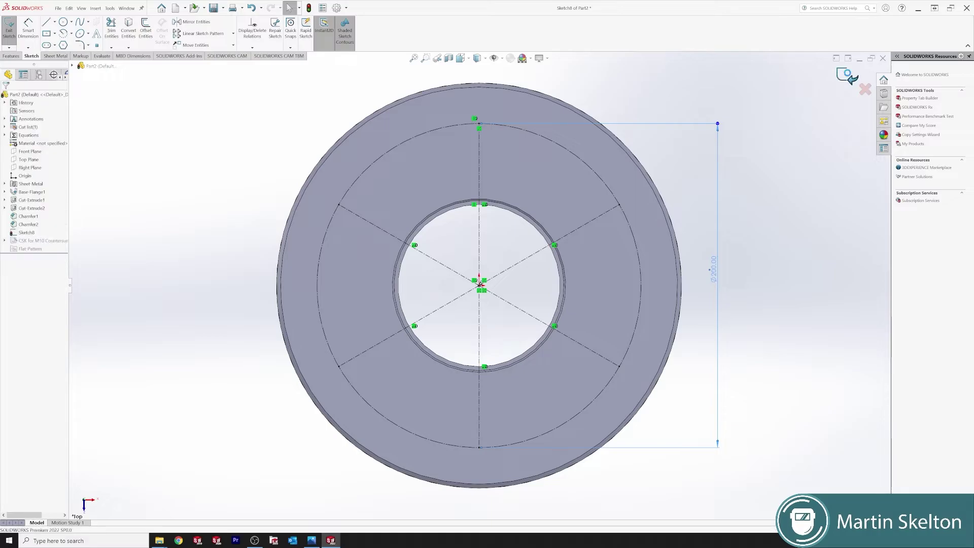
pyautogui.click(847, 75)
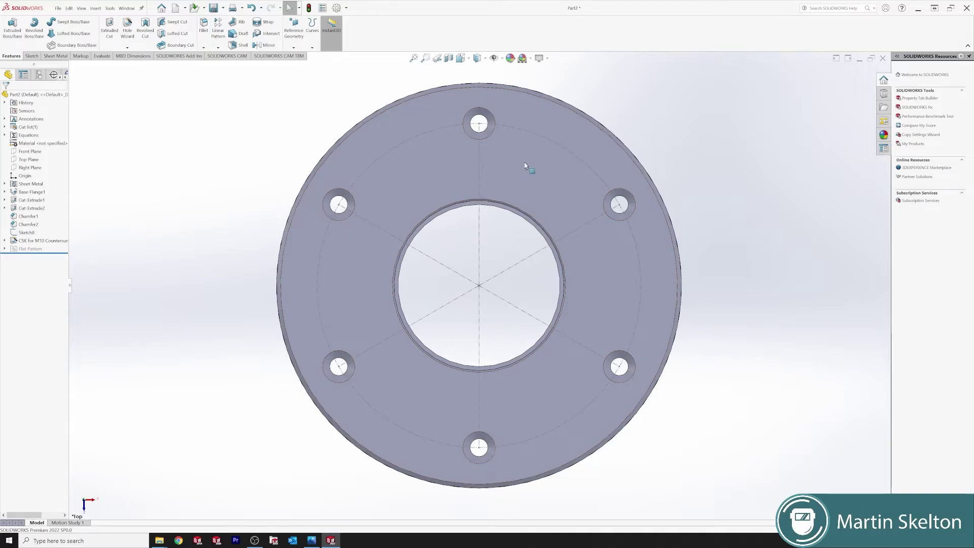
pyautogui.moveTo(572, 146); pyautogui.dragTo(608, 166, button='middle')
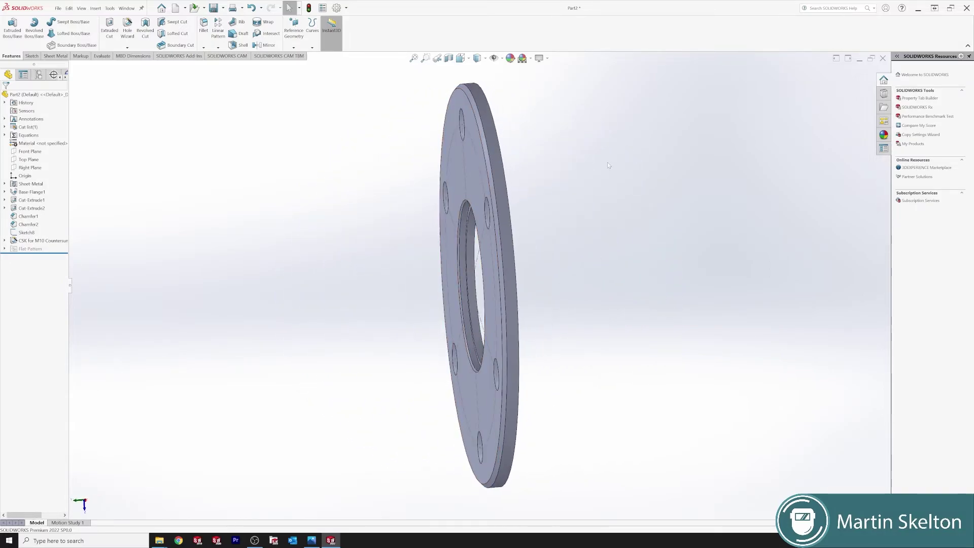
pyautogui.click(469, 167)
pyautogui.click(539, 157)
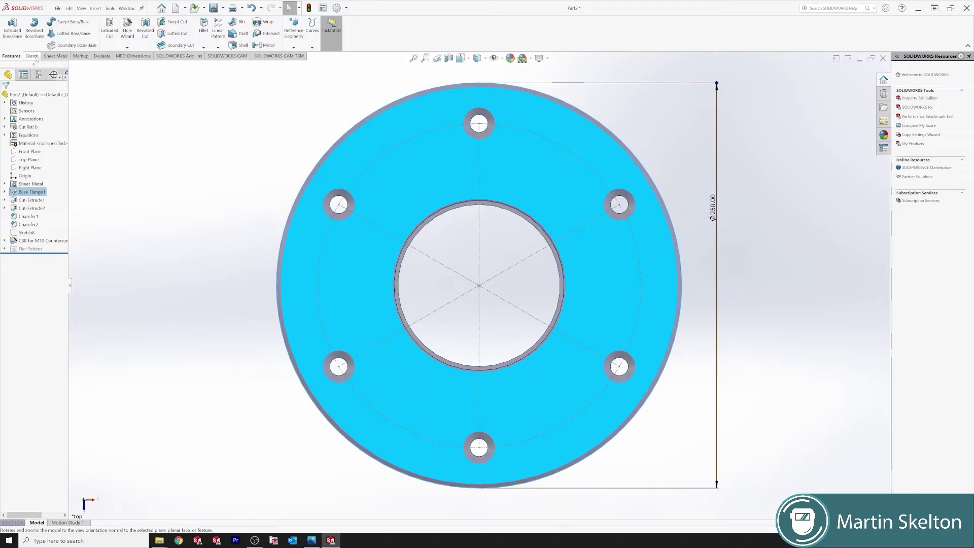
pyautogui.moveTo(473, 333); pyautogui.dragTo(390, 139)
# Start a sketch on the flange face and draw a centerline from the upper-left to the top hole centre
pyautogui.rightClick(390, 139)
pyautogui.click(413, 136)
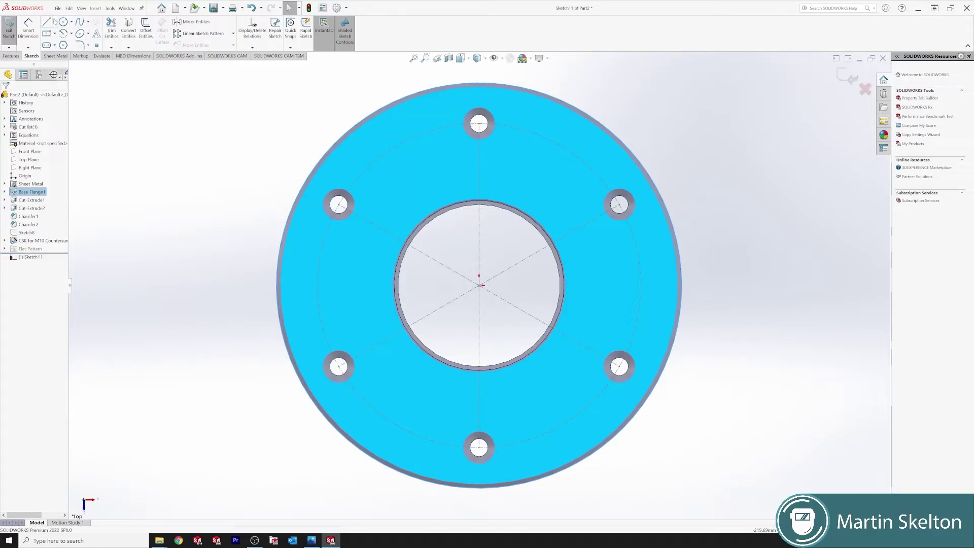
pyautogui.click(55, 22)
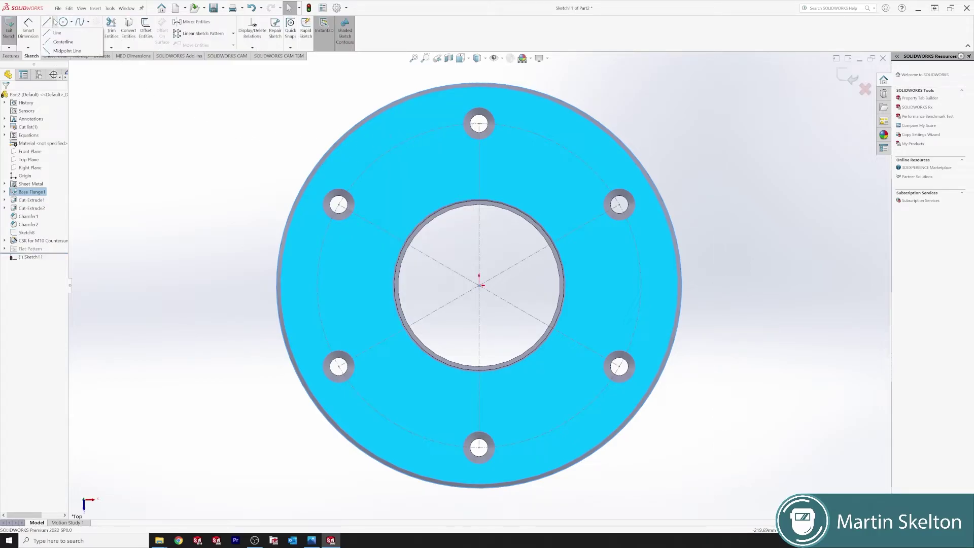
pyautogui.click(48, 44)
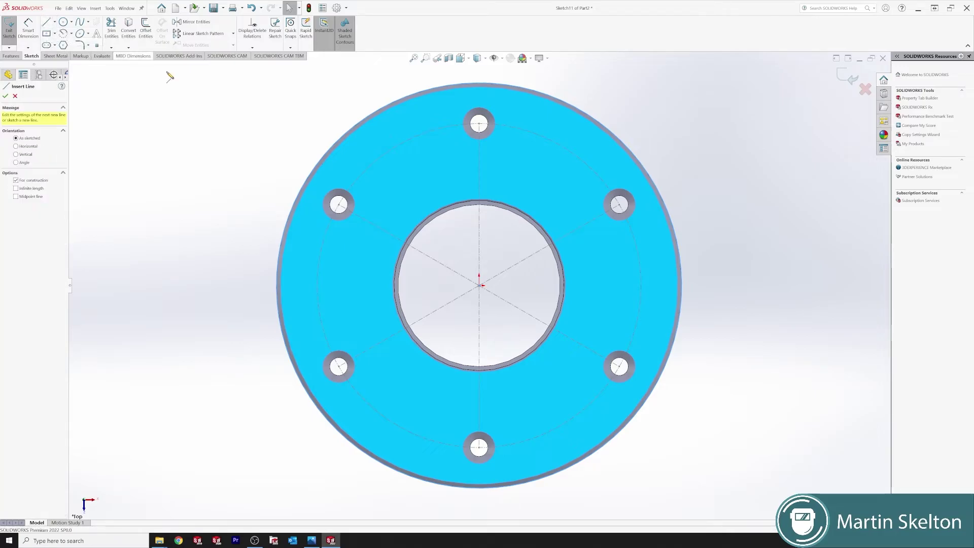
pyautogui.click(339, 204)
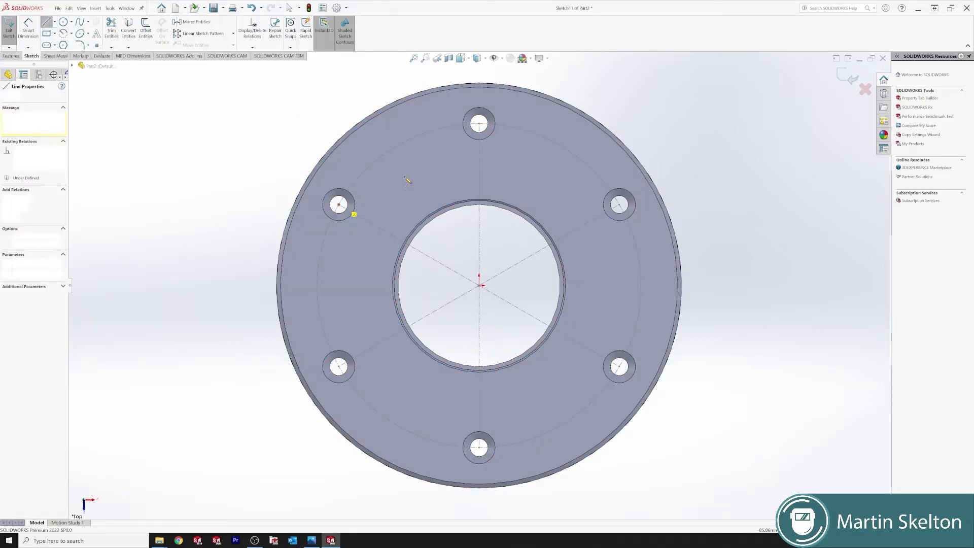
pyautogui.click(479, 124)
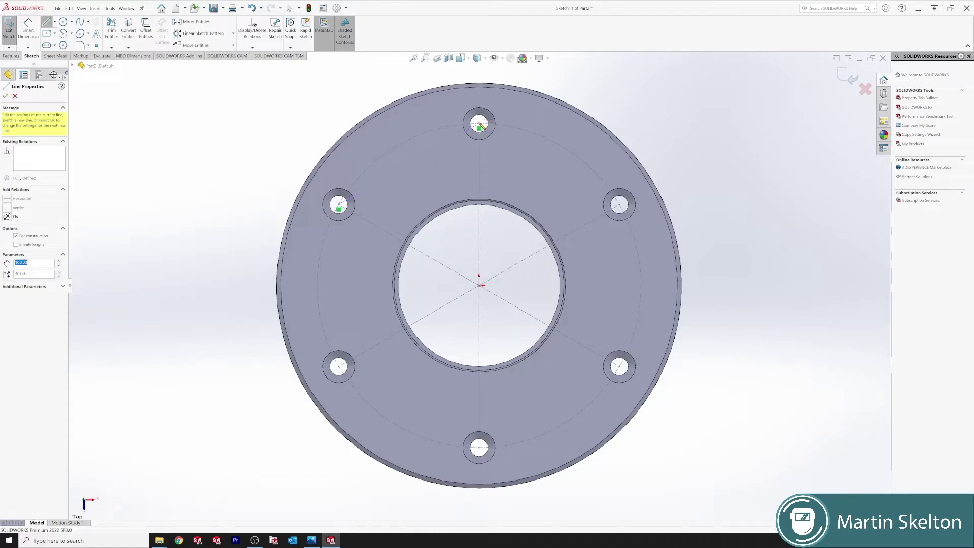
pyautogui.rightClick(310, 102)
pyautogui.click(321, 105)
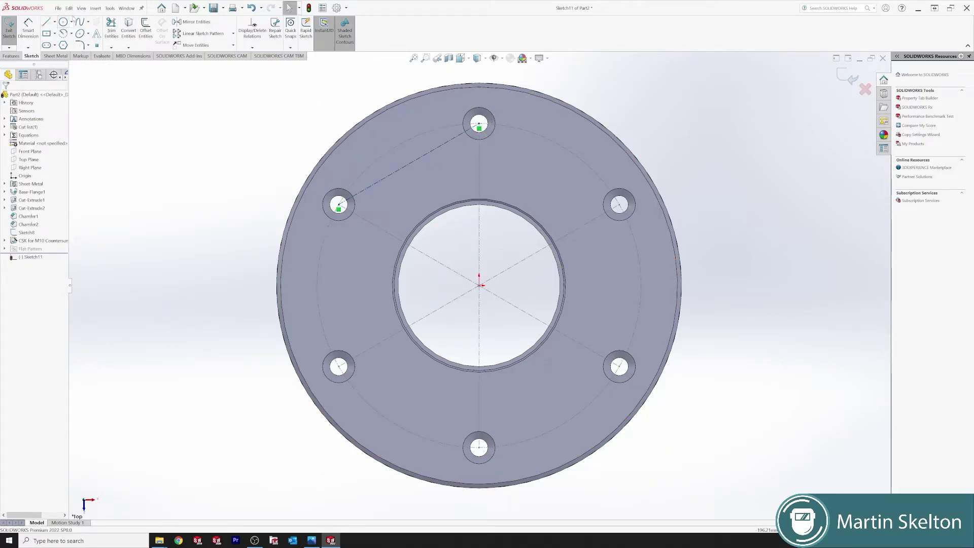
# Draw a second centerline from the origin to the hole-to-hole line, then select both centerlines
pyautogui.click(54, 22)
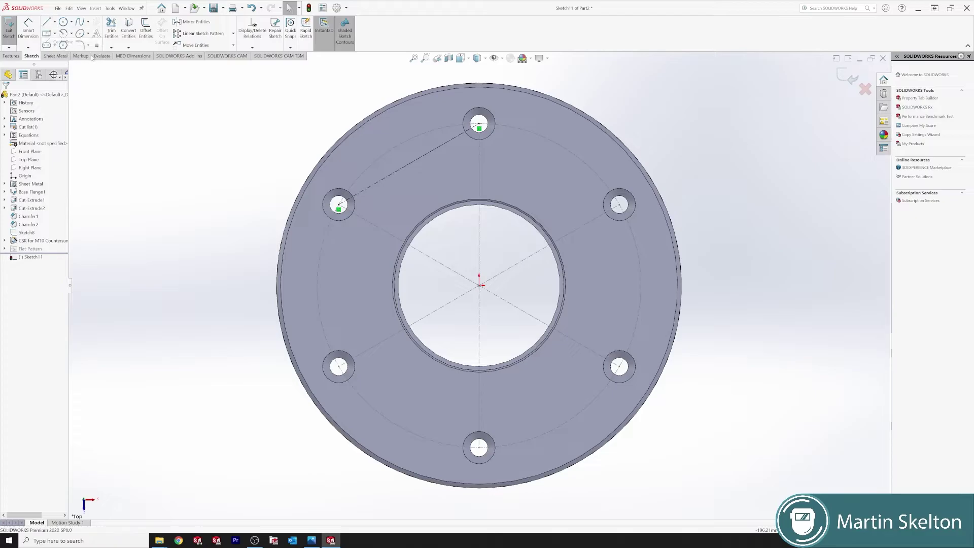
pyautogui.click(71, 43)
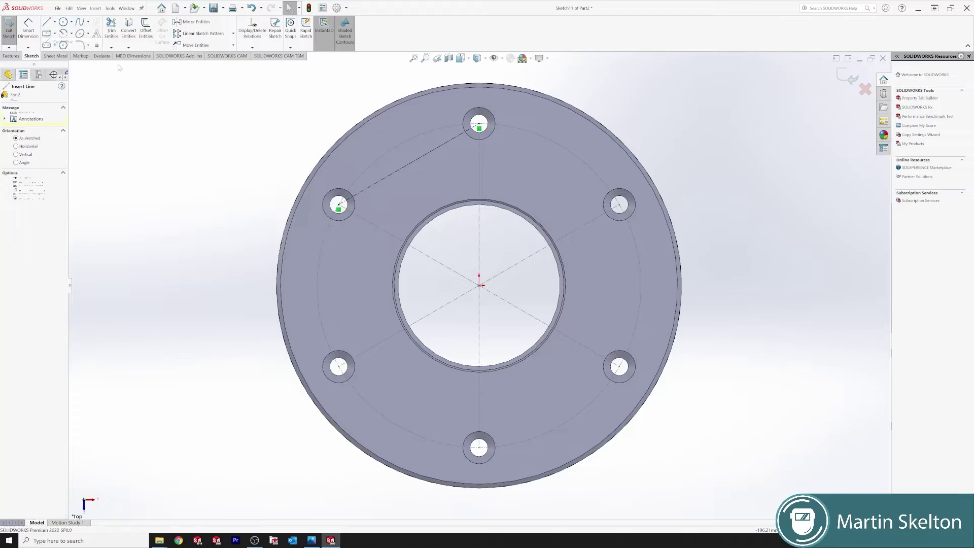
pyautogui.click(480, 287)
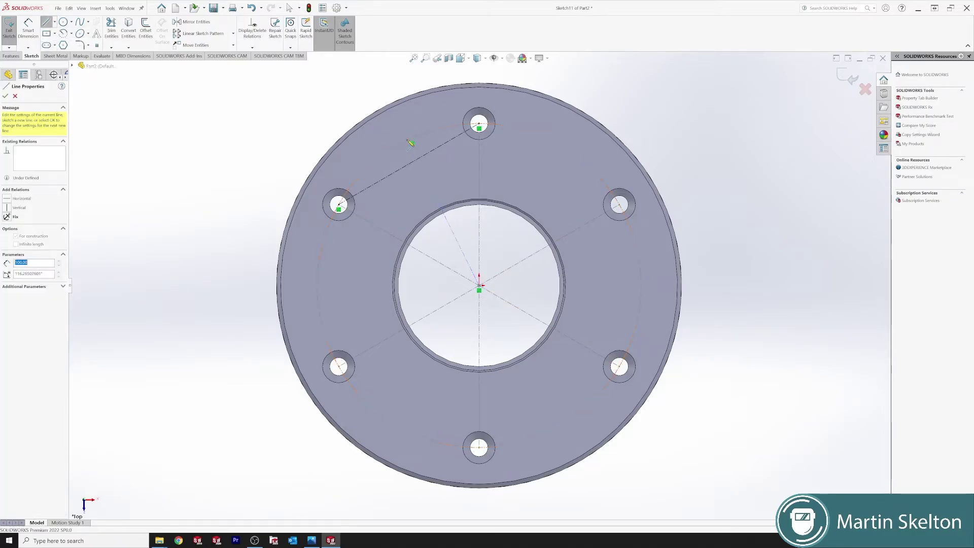
pyautogui.click(411, 143)
pyautogui.rightClick(279, 96)
pyautogui.click(291, 97)
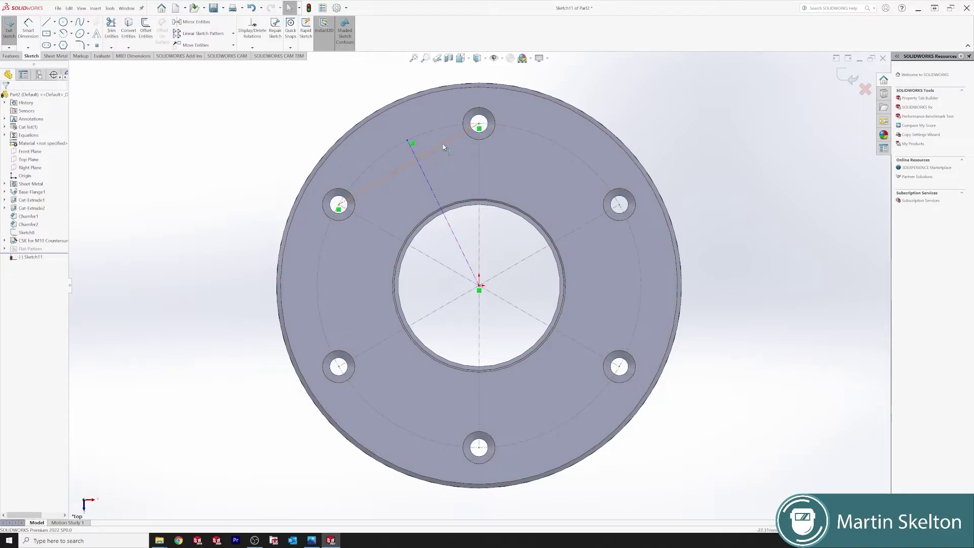
pyautogui.click(425, 166)
pyautogui.click(428, 152)
pyautogui.press('Escape')
# Make the radial line Coincident with the hole-to-hole line's midpoint, then exit Sketch11
pyautogui.click(434, 152)
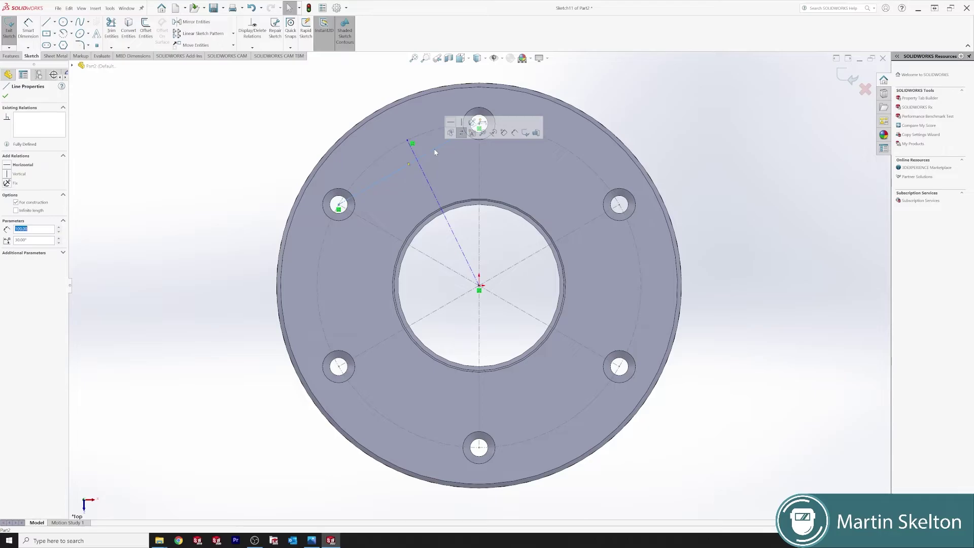
pyautogui.rightClick(434, 152)
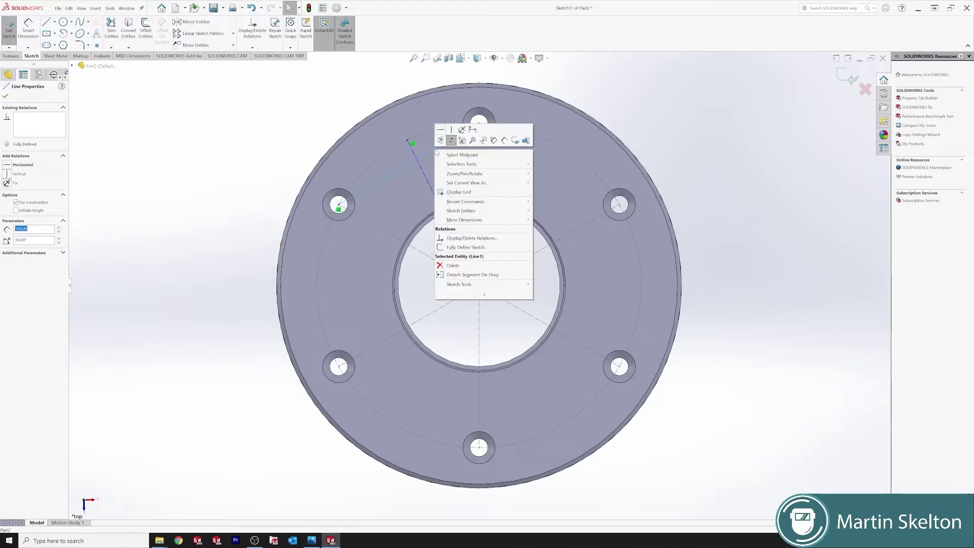
pyautogui.click(449, 156)
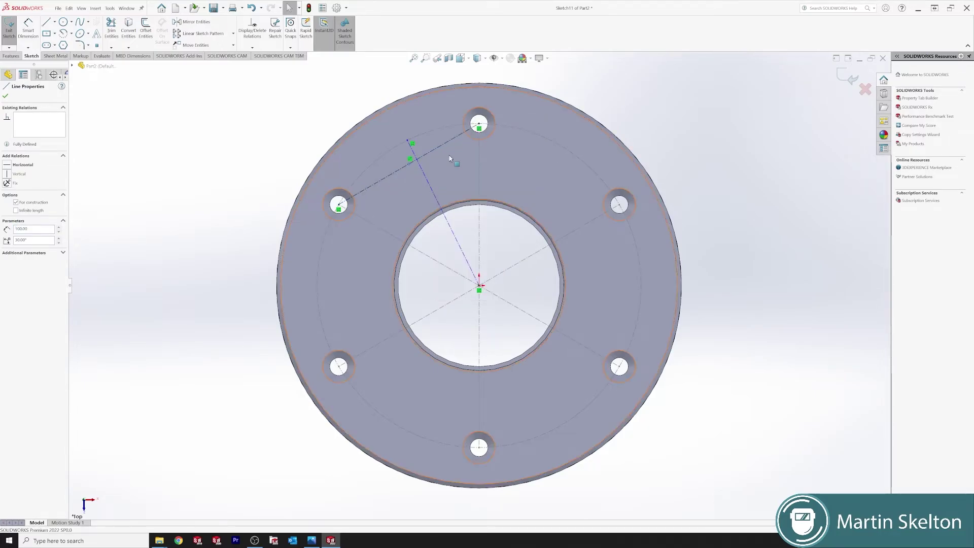
pyautogui.keyDown('ctrl'); pyautogui.click(419, 169); pyautogui.keyUp('ctrl')
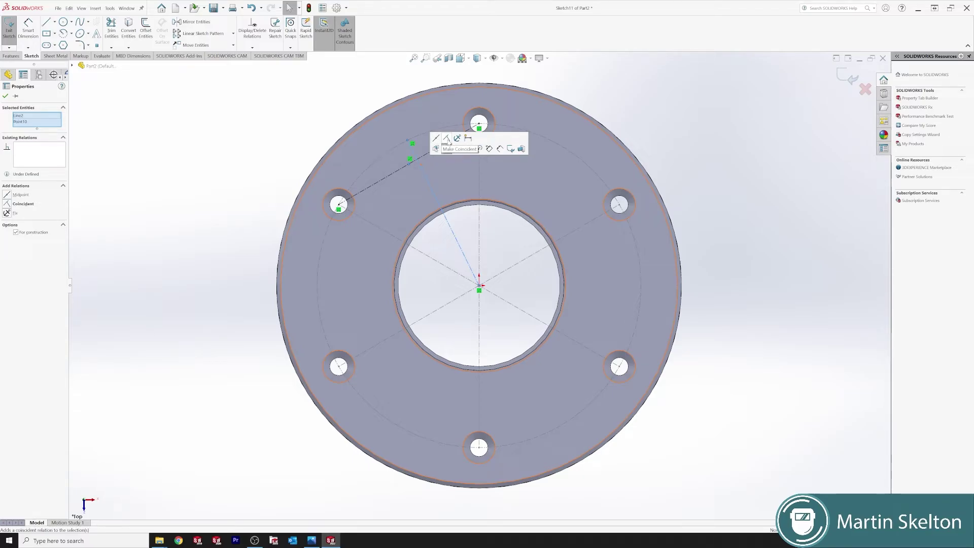
pyautogui.click(447, 140)
pyautogui.click(314, 123)
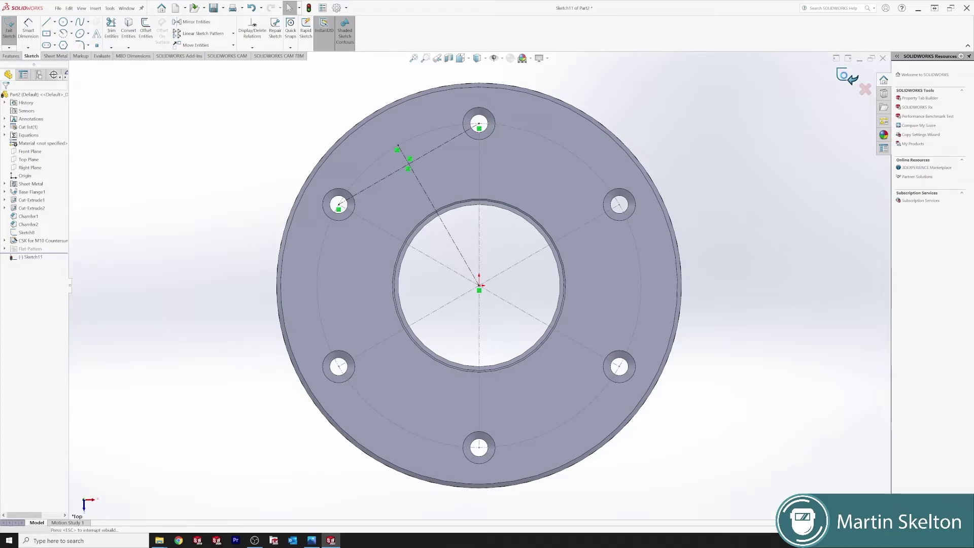
pyautogui.click(846, 77)
# Set the Hole Wizard to the Countersink Slot type at M10 size
pyautogui.click(282, 148)
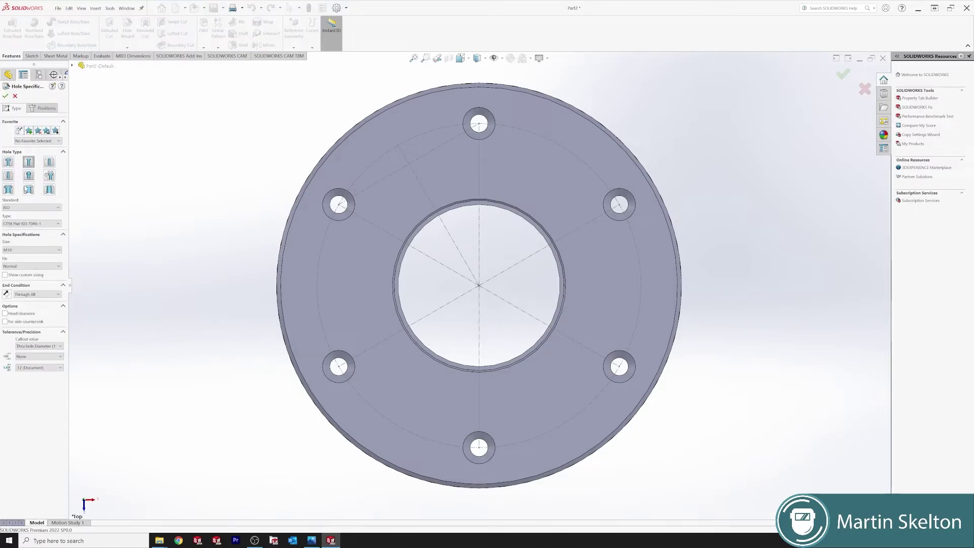
pyautogui.click(30, 190)
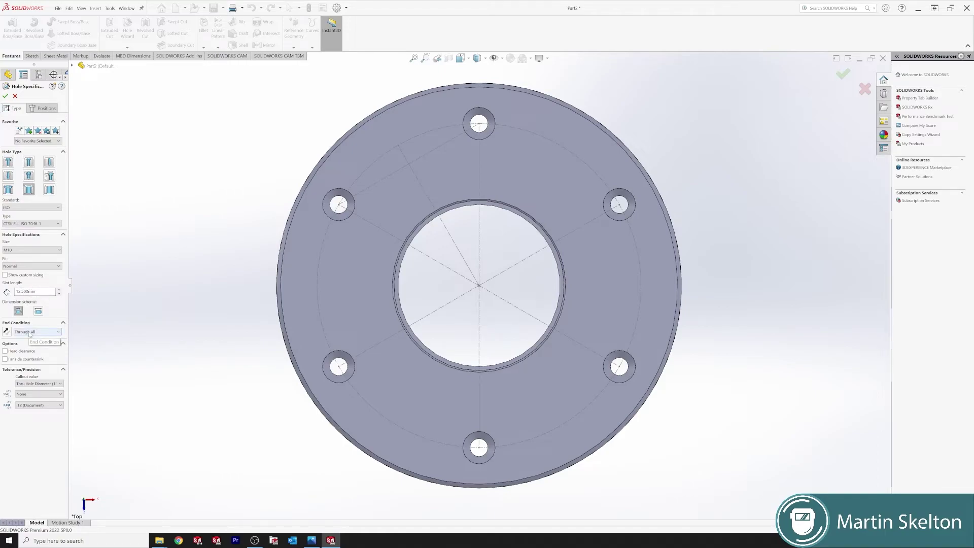
# Place the M10 slot between the top and upper-left holes, Collinear with the radial sketch line
pyautogui.click(49, 108)
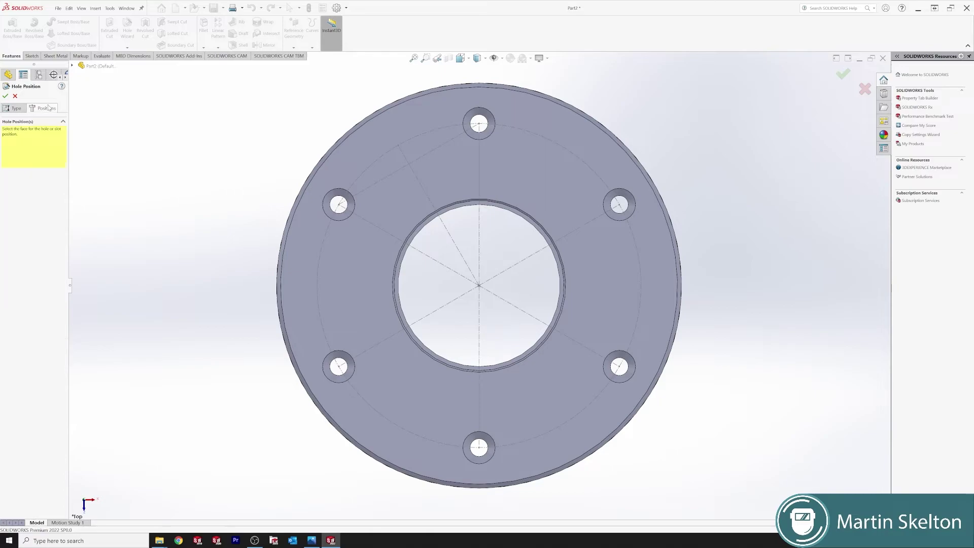
pyautogui.click(411, 131)
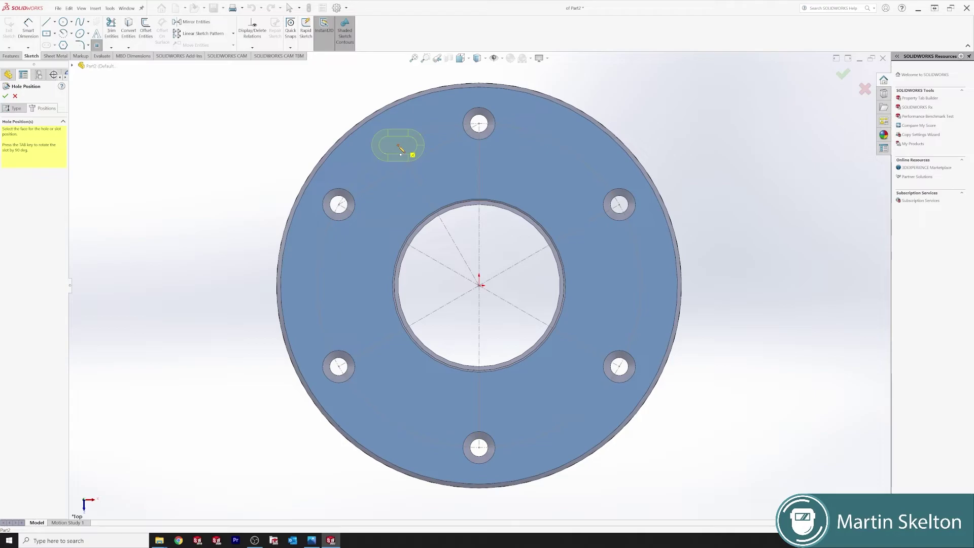
pyautogui.click(400, 148)
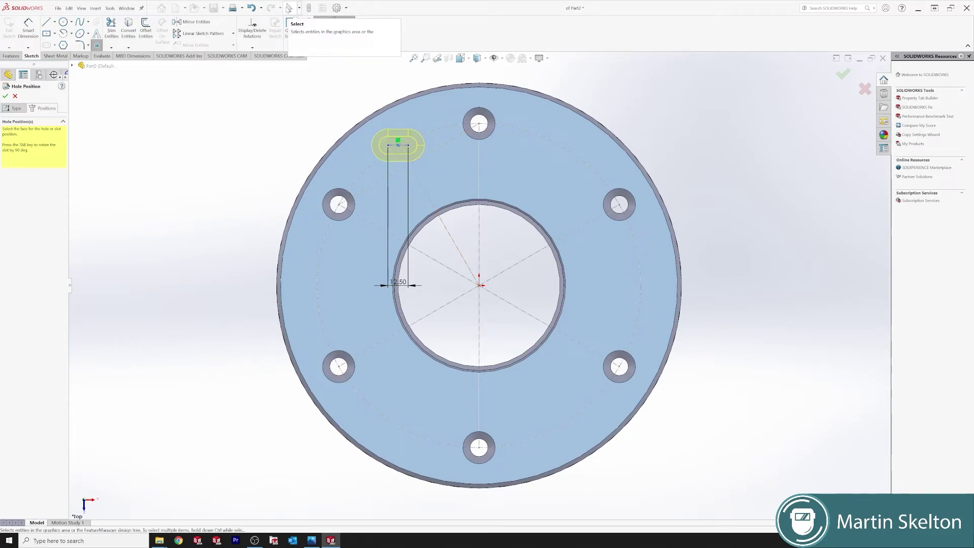
pyautogui.click(288, 9)
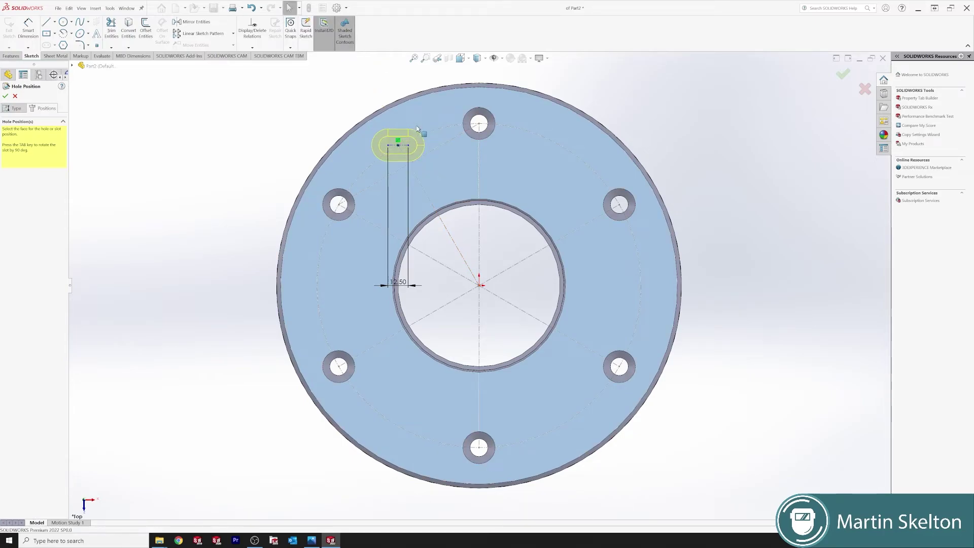
pyautogui.click(405, 147)
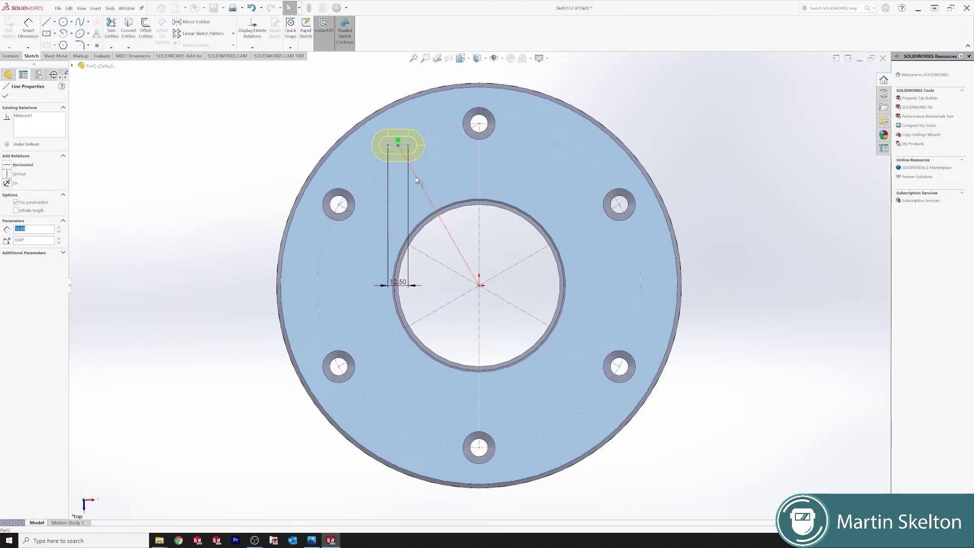
pyautogui.keyDown('ctrl'); pyautogui.click(416, 180); pyautogui.keyUp('ctrl')
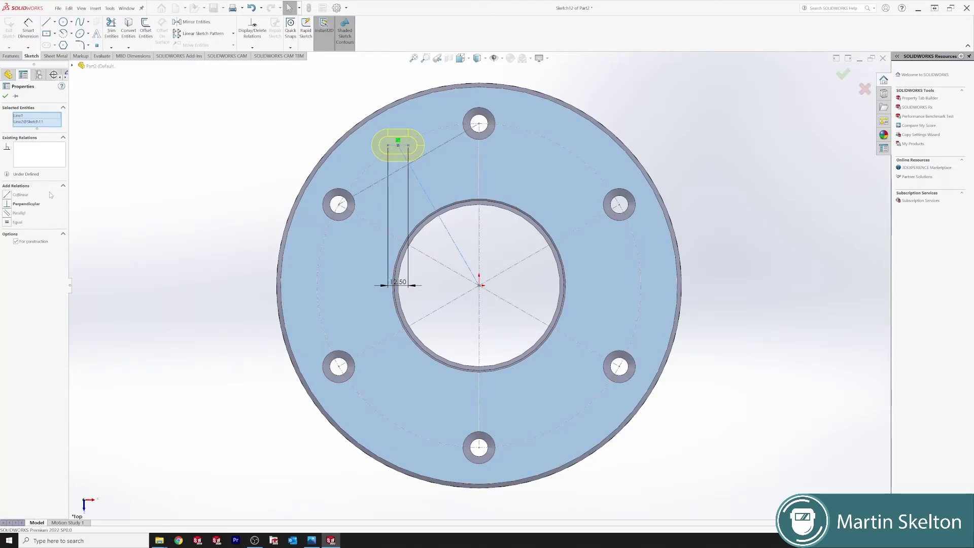
pyautogui.click(19, 195)
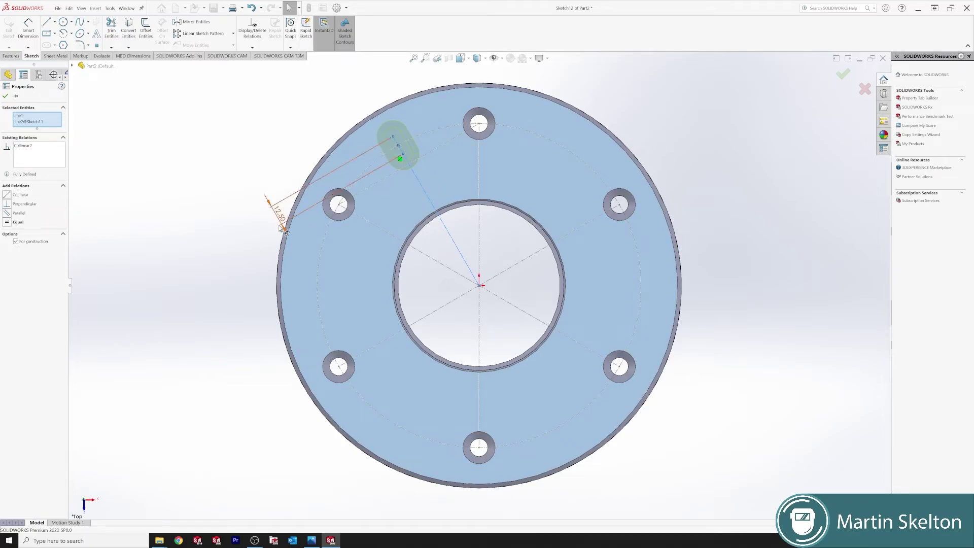
pyautogui.click(4, 98)
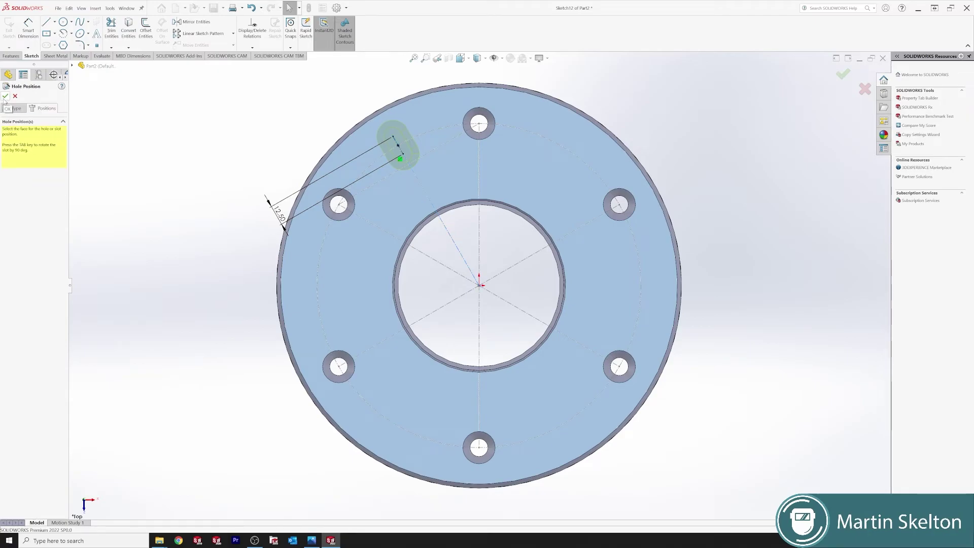
pyautogui.click(5, 96)
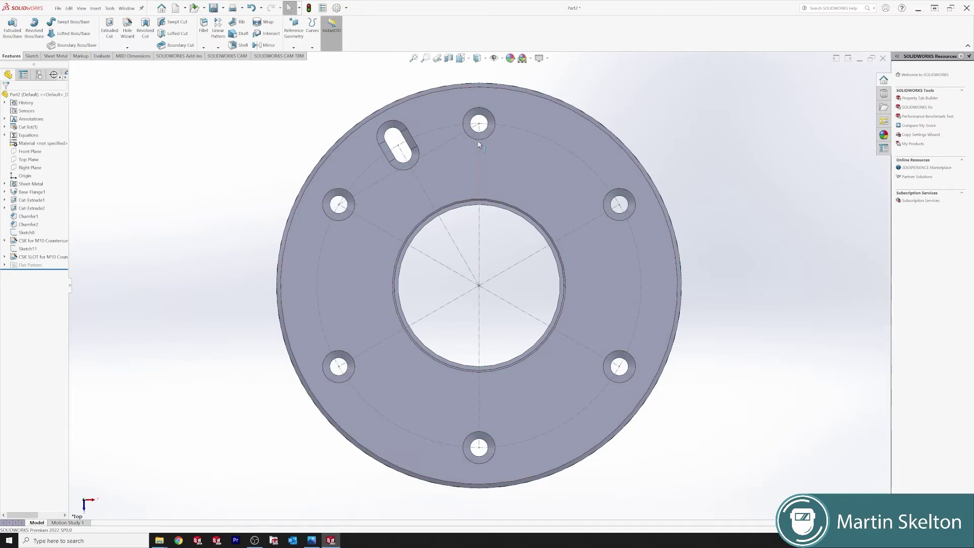
pyautogui.moveTo(495, 143); pyautogui.dragTo(617, 143, button='middle')
pyautogui.hotkey('ctrl', '1')
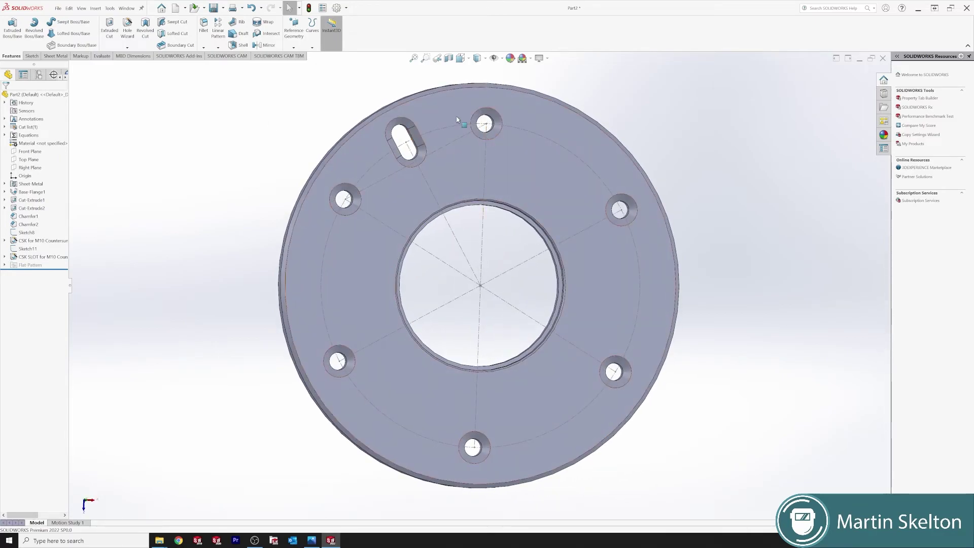
pyautogui.click(464, 124)
pyautogui.click(517, 106)
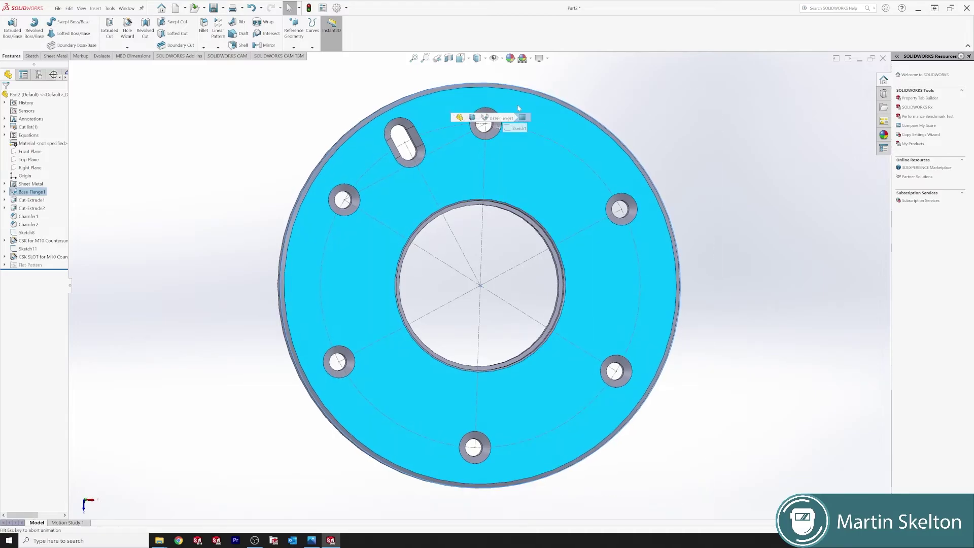
pyautogui.click(208, 97)
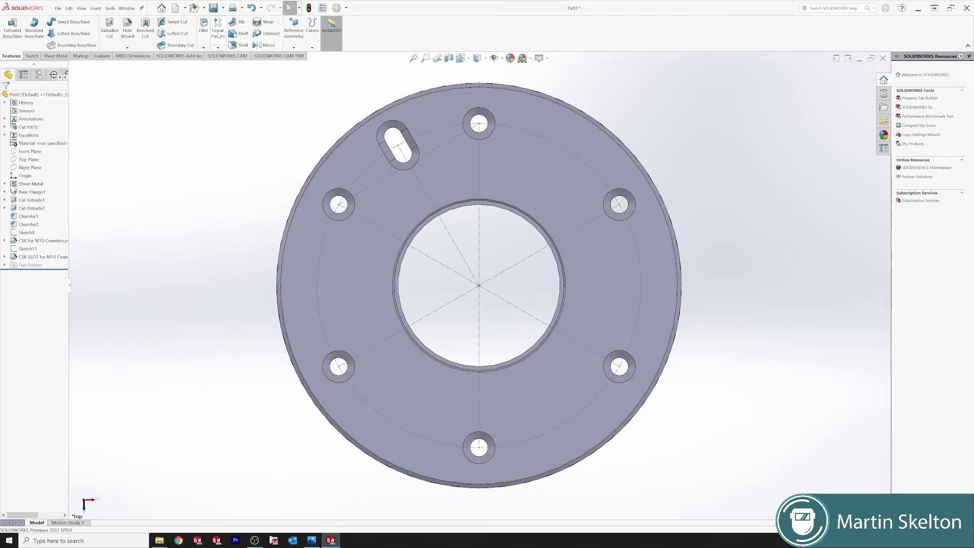
# Pattern the CSK SLOT feature six times around the flange's outer edge as CirPattern1
pyautogui.click(219, 47)
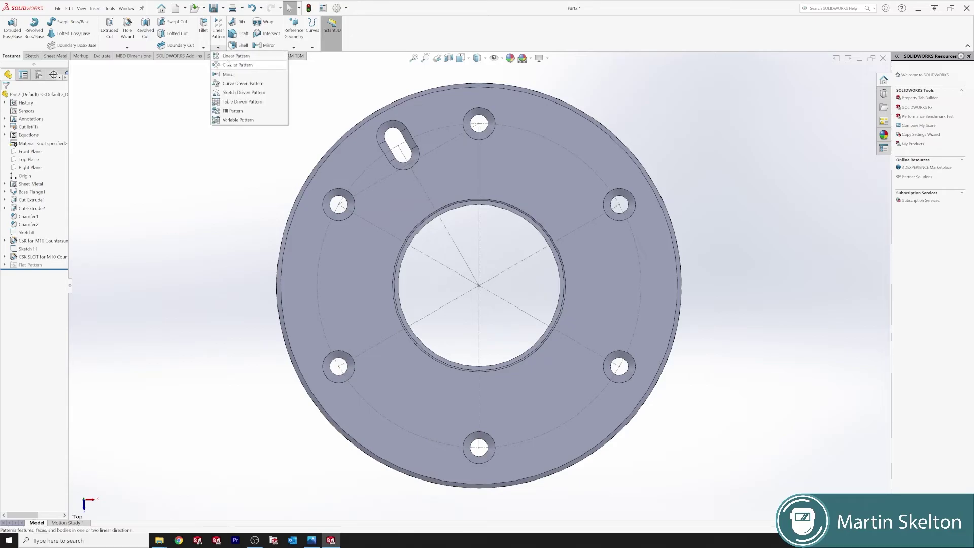
pyautogui.click(230, 66)
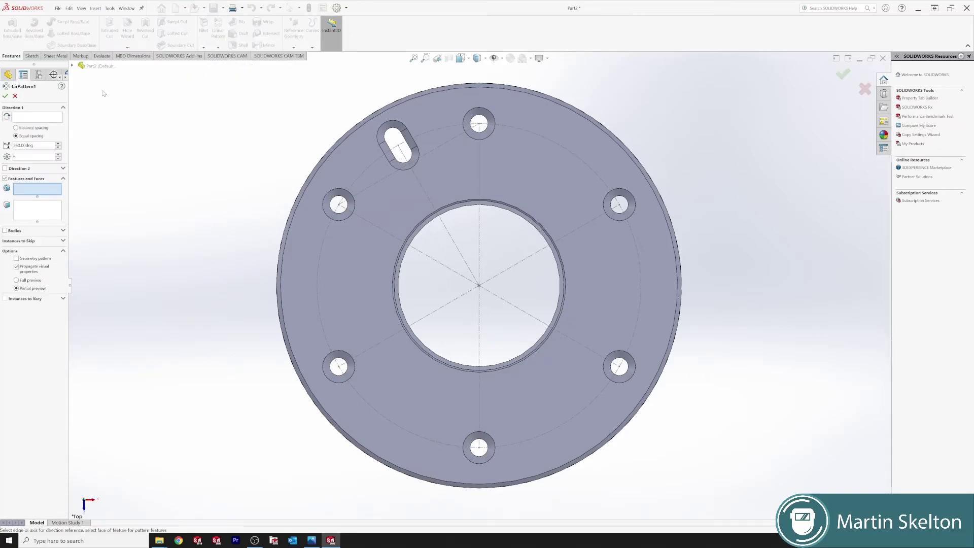
pyautogui.click(47, 117)
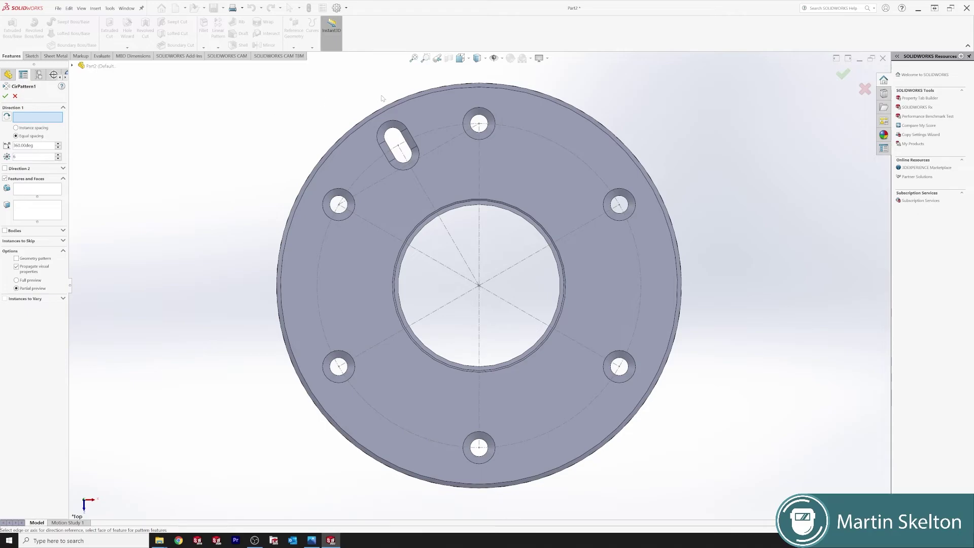
pyautogui.click(415, 98)
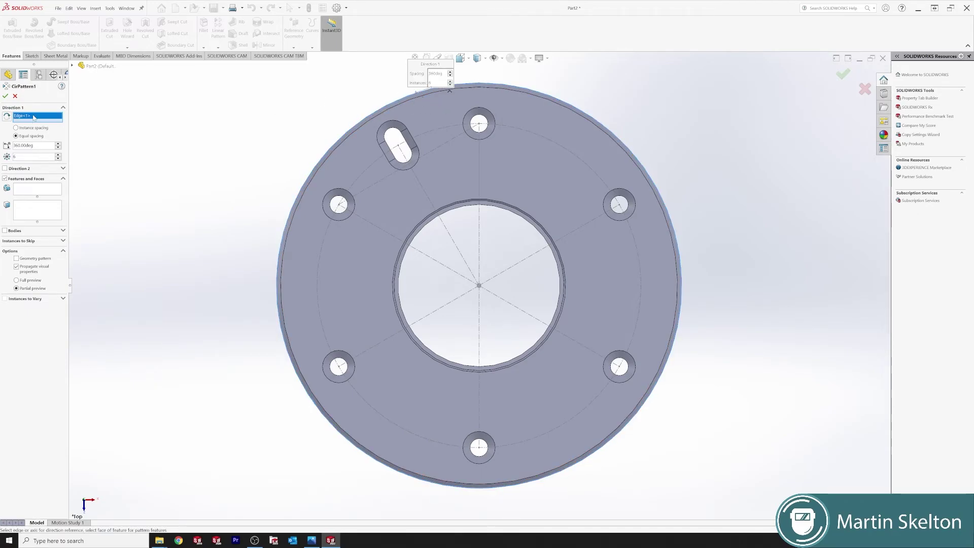
pyautogui.click(42, 191)
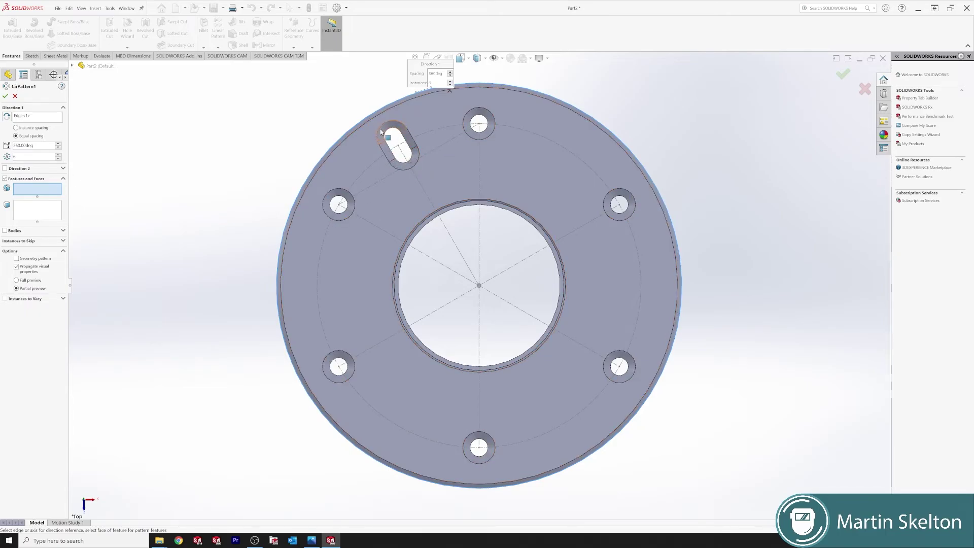
pyautogui.click(72, 66)
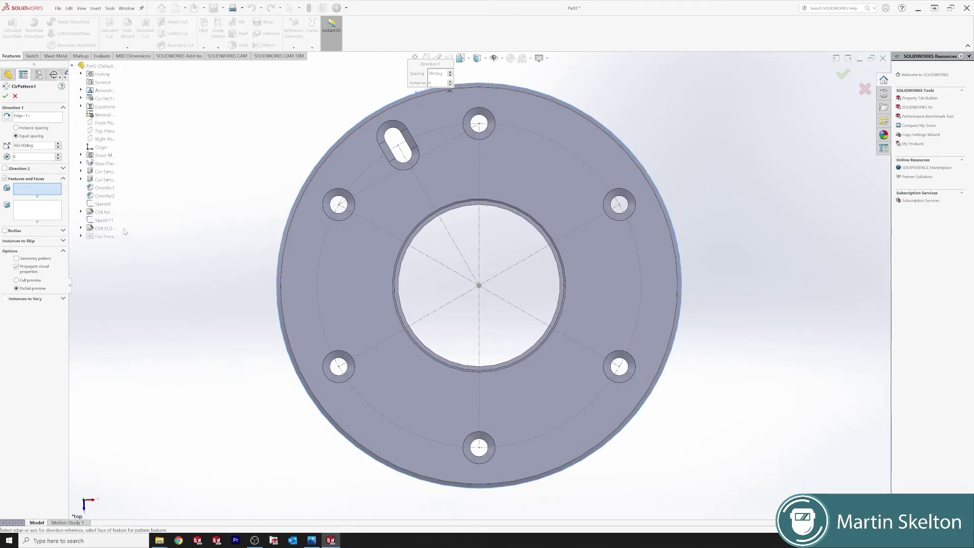
pyautogui.click(101, 229)
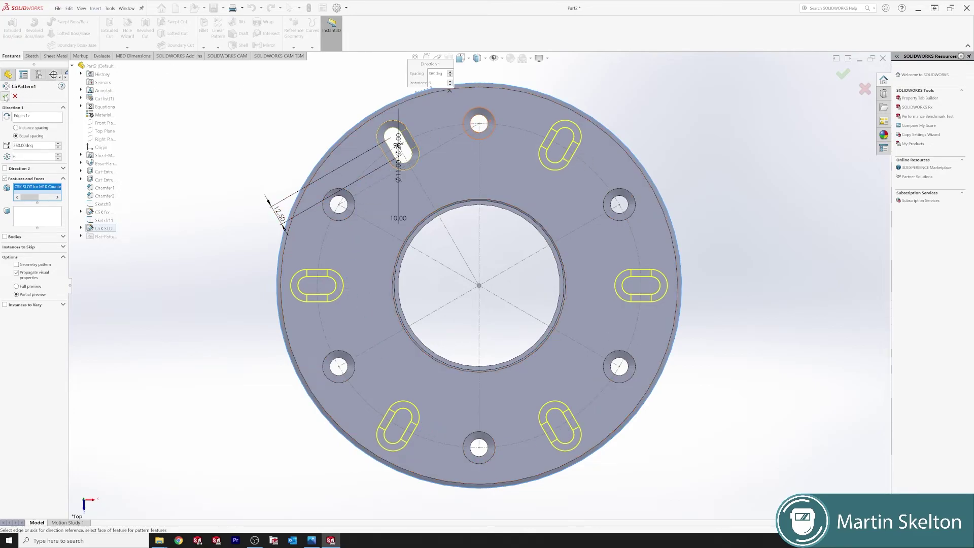
pyautogui.click(5, 96)
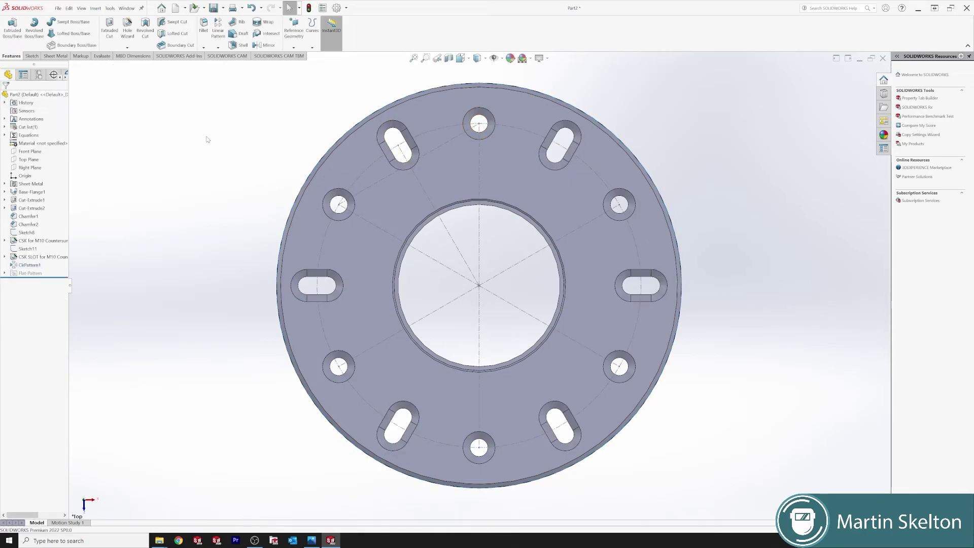
# Hide the Sketch11 and Sketch8 construction sketches, then orbit the part to view its back
pyautogui.click(448, 235)
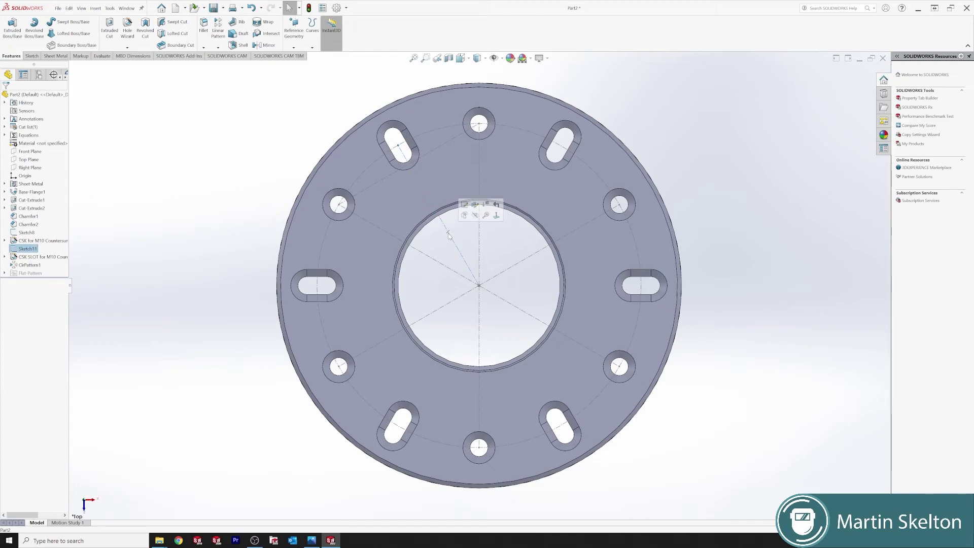
pyautogui.click(475, 215)
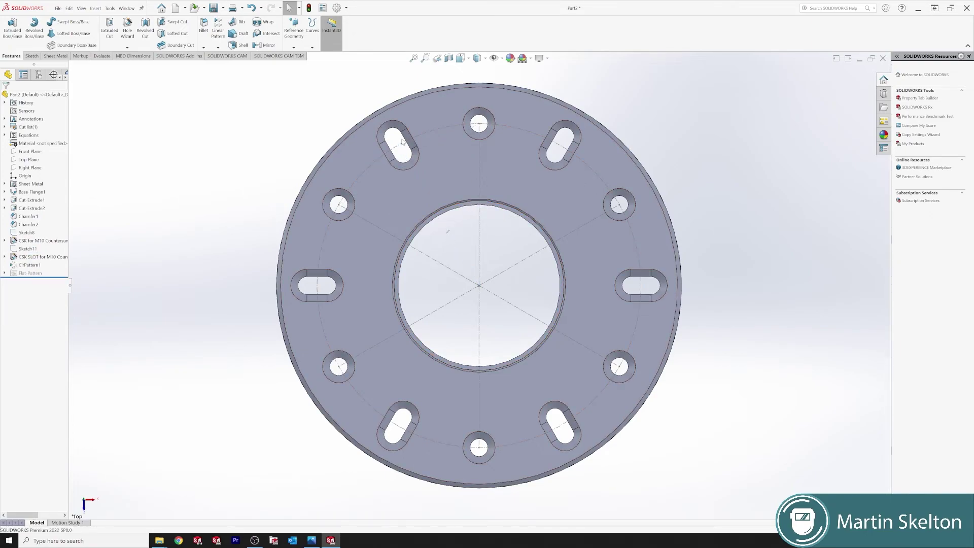
pyautogui.click(480, 248)
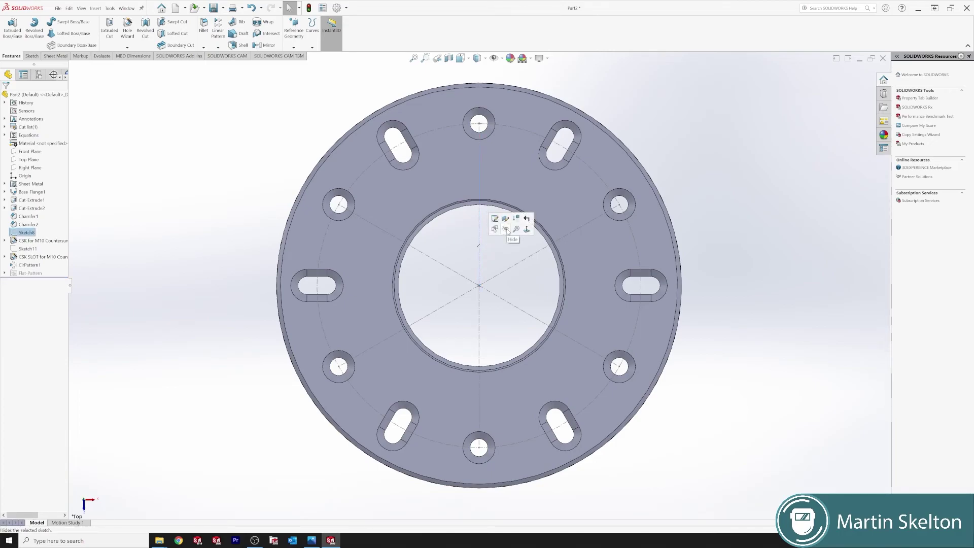
pyautogui.click(506, 229)
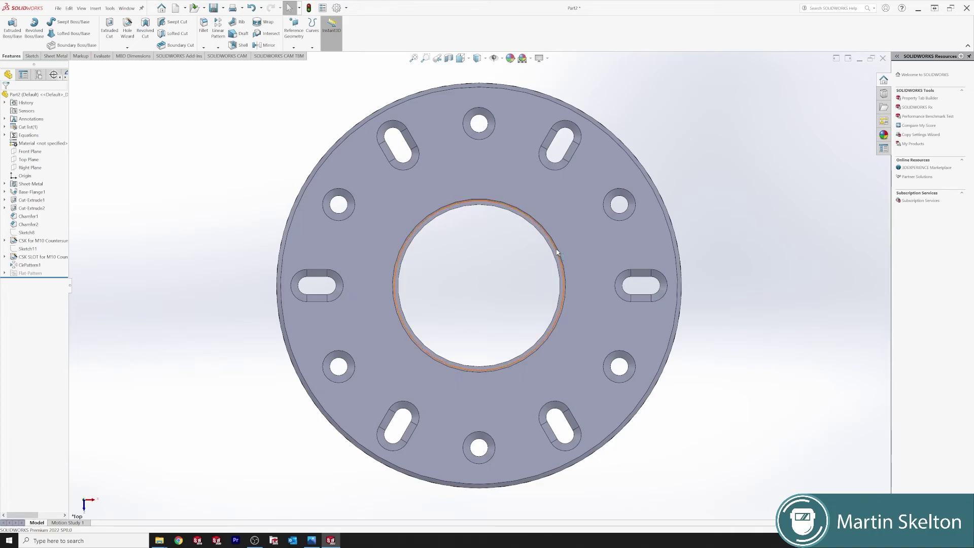
pyautogui.moveTo(557, 252); pyautogui.dragTo(89, 258, button='middle')
# Assign Plain Carbon Steel as the part material and show it in Isometric view
pyautogui.rightClick(55, 144)
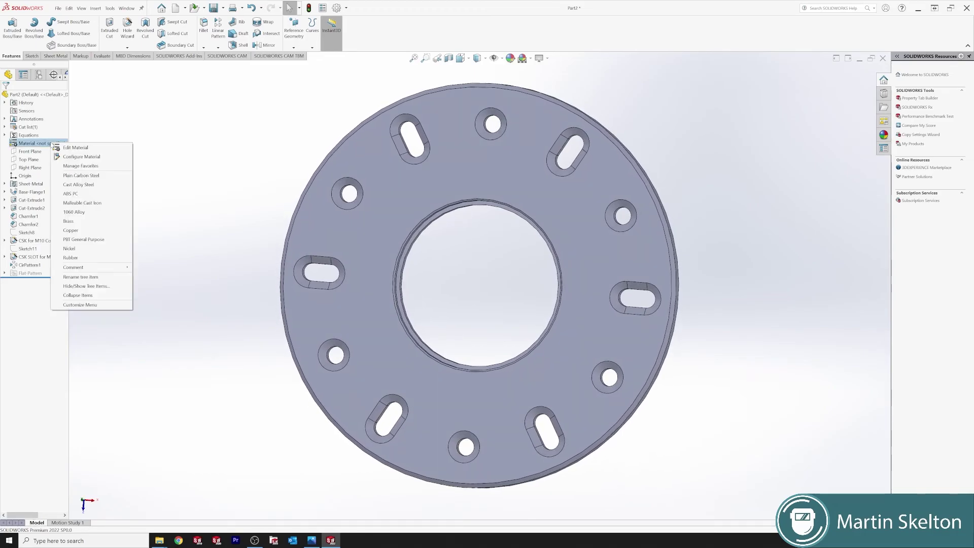
pyautogui.click(108, 176)
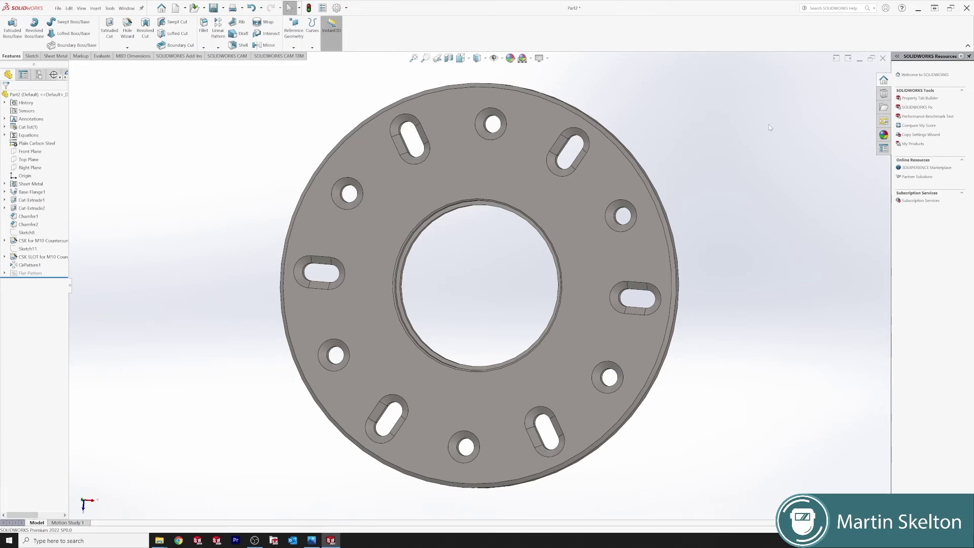
pyautogui.press('space')
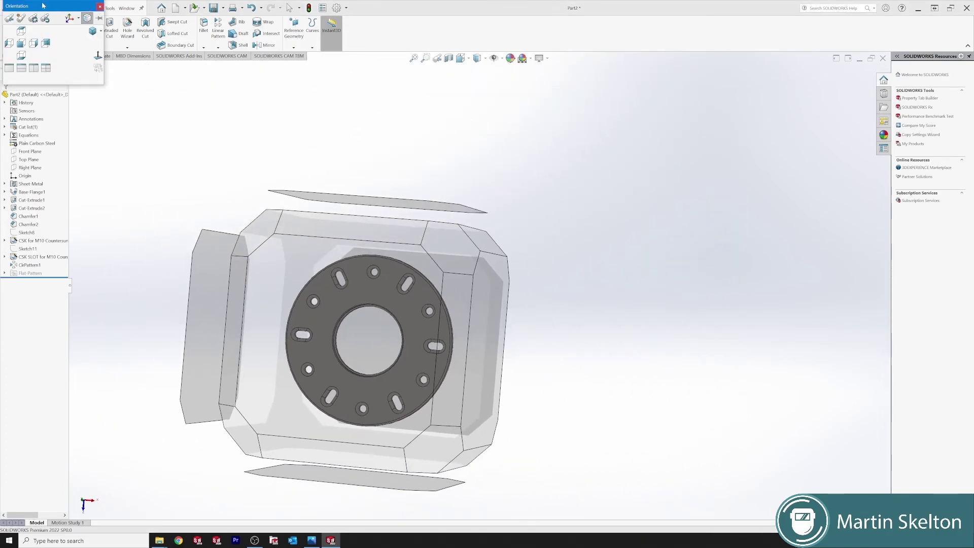
pyautogui.moveTo(44, 6); pyautogui.dragTo(662, 171)
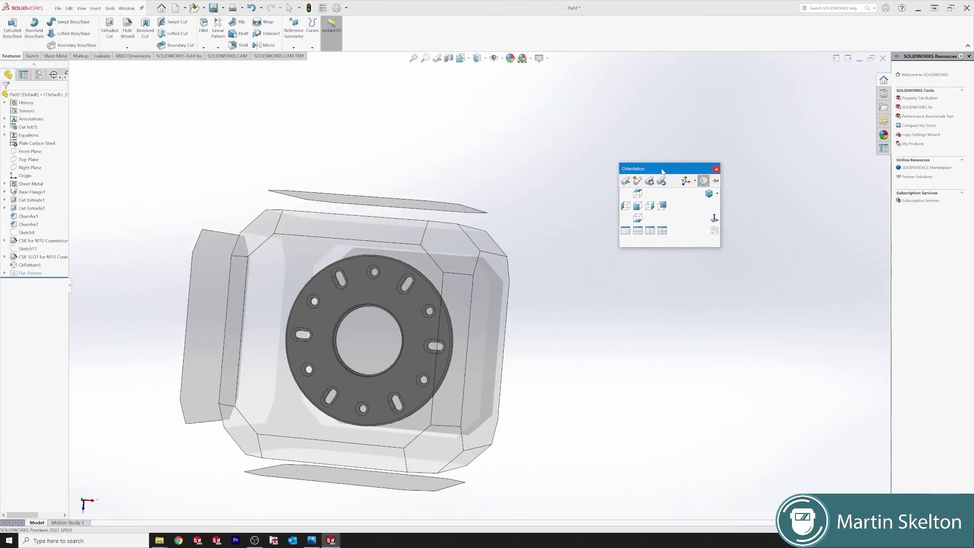
pyautogui.click(716, 194)
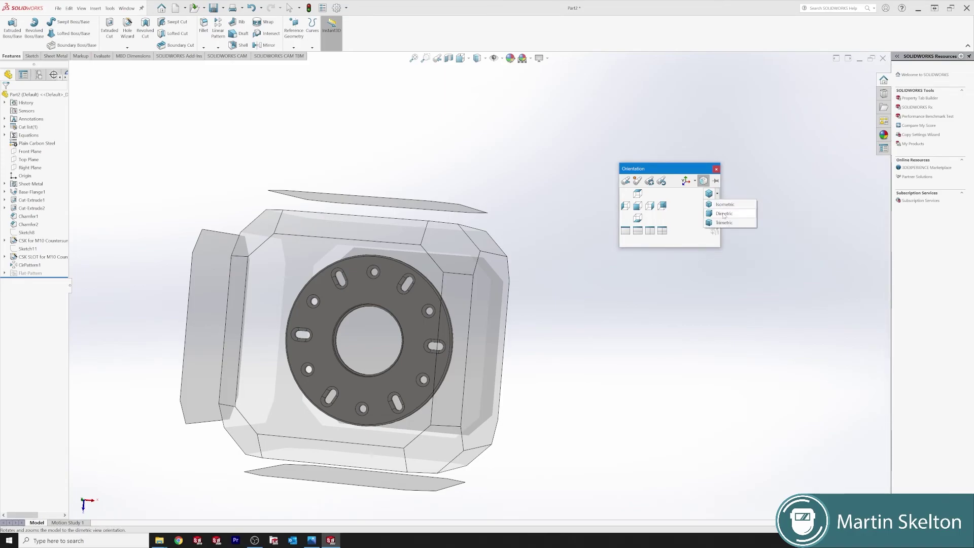
pyautogui.click(724, 204)
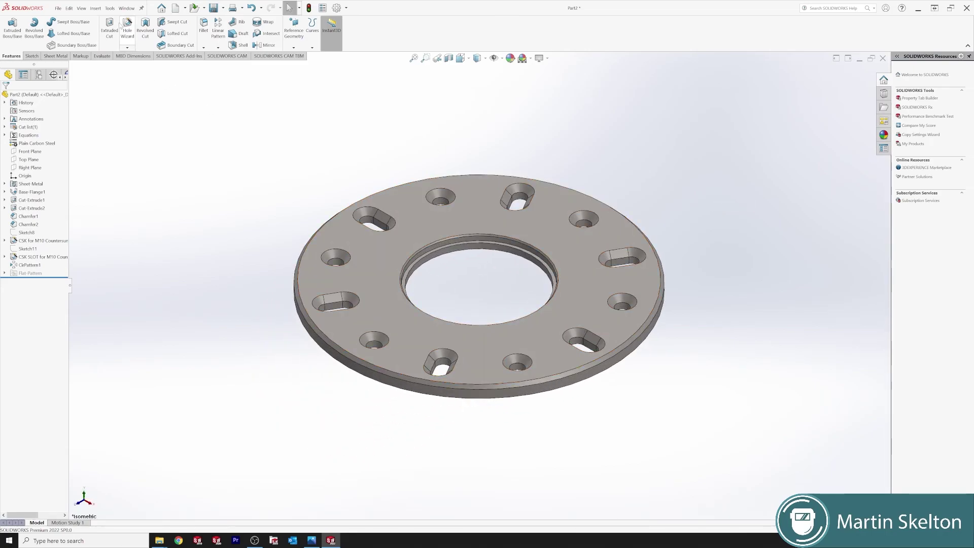
# Save the part with Save As under the name 'Tutorial 2 Base 2'
pyautogui.click(58, 9)
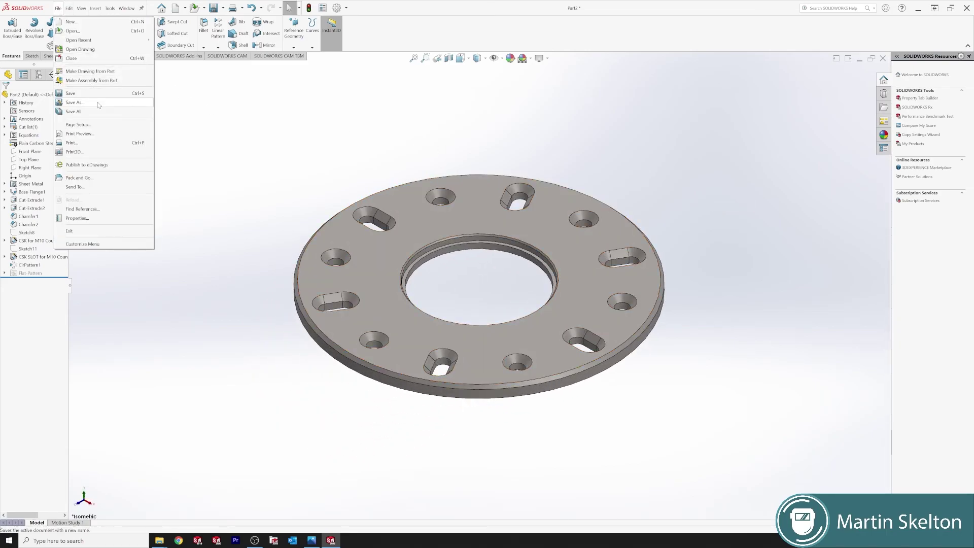
pyautogui.click(75, 102)
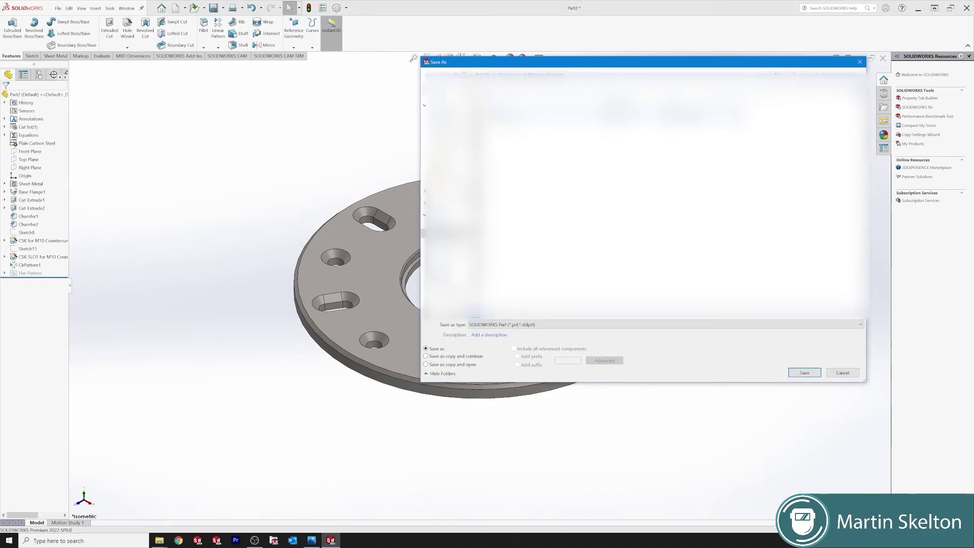
pyautogui.click(804, 372)
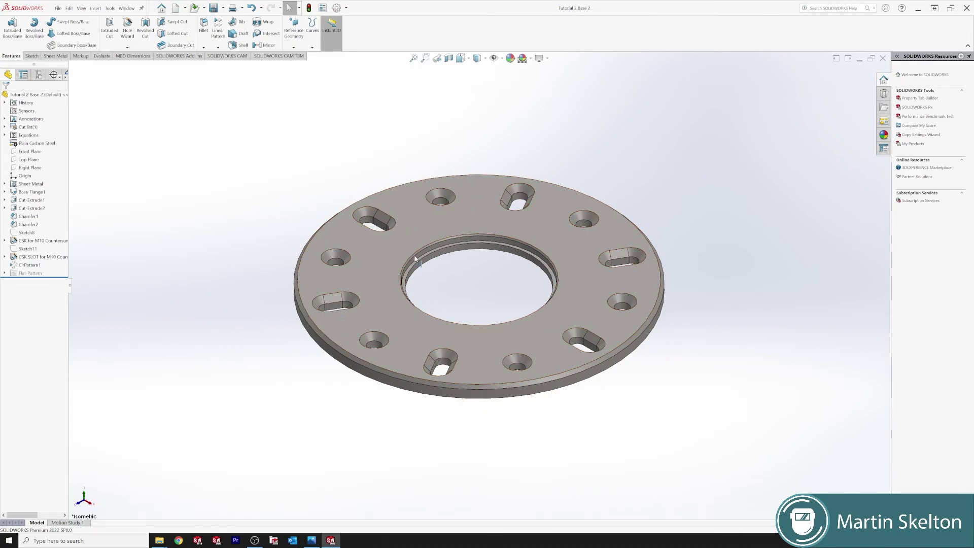
# View the flange's flat top face Normal To and leave that face selected
pyautogui.moveTo(499, 234); pyautogui.dragTo(428, 191, button='middle')
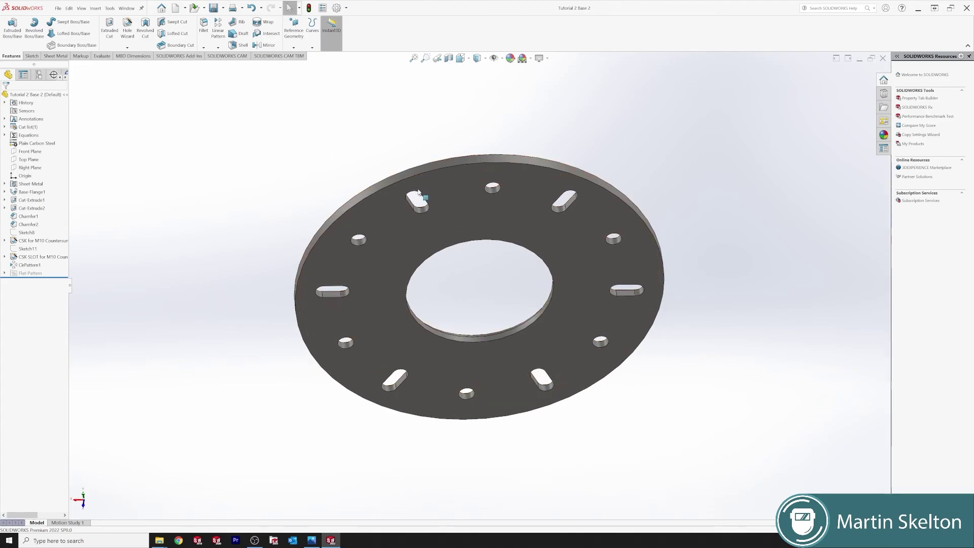
pyautogui.click(511, 222)
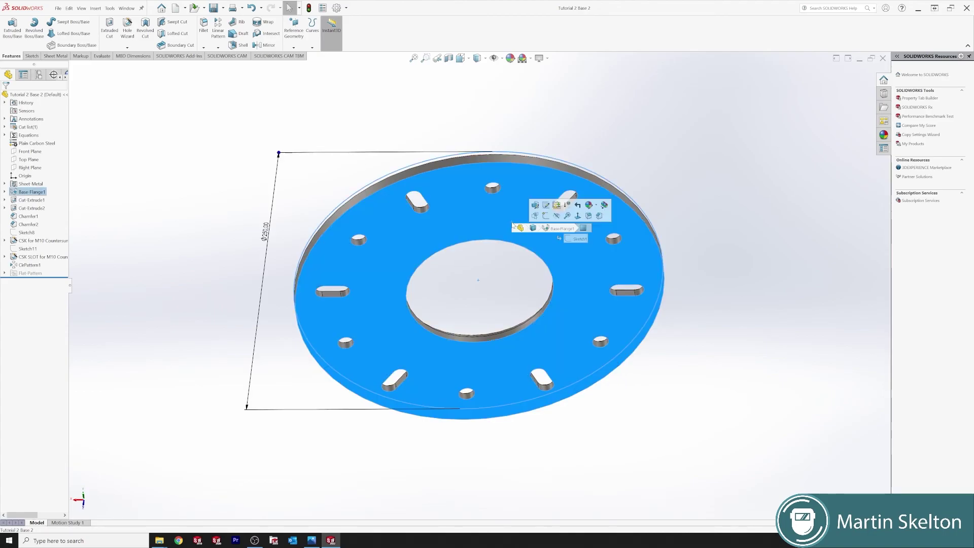
pyautogui.click(577, 218)
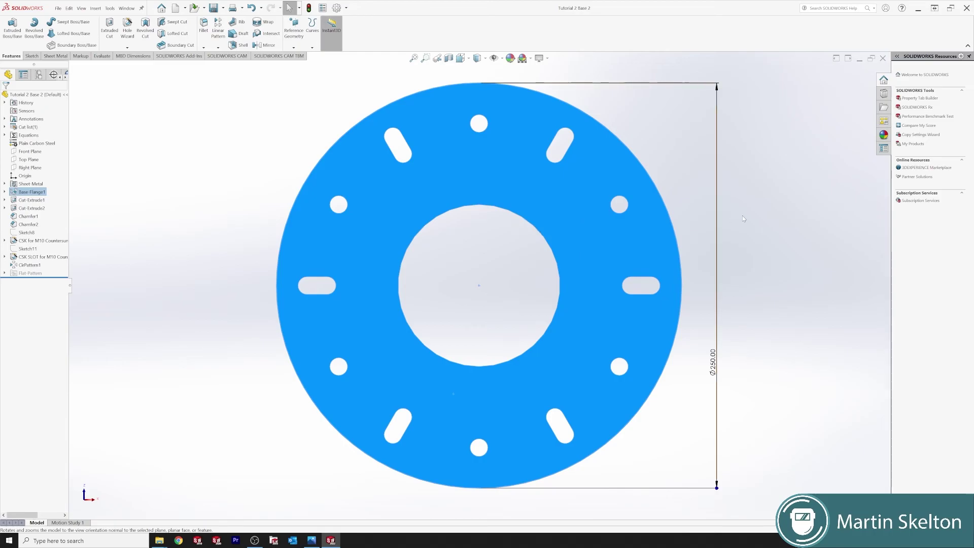
pyautogui.click(742, 223)
pyautogui.moveTo(724, 234); pyautogui.dragTo(574, 223, button='middle')
pyautogui.click(575, 222)
pyautogui.click(638, 217)
pyautogui.click(266, 144)
pyautogui.click(403, 199)
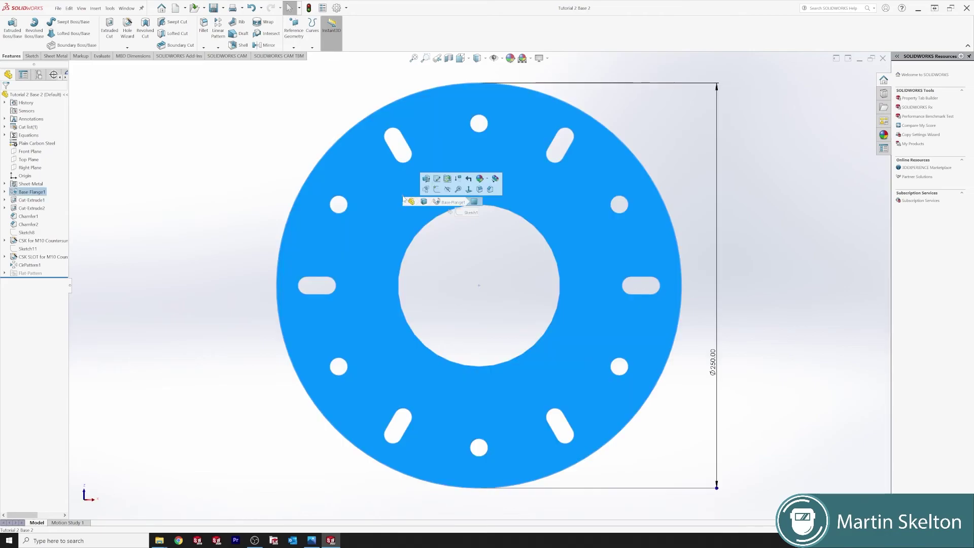
# Export the selected face as the DXF file 'Tutorial 2 Base 2', accepting the output and cleanup settings
pyautogui.rightClick(402, 197)
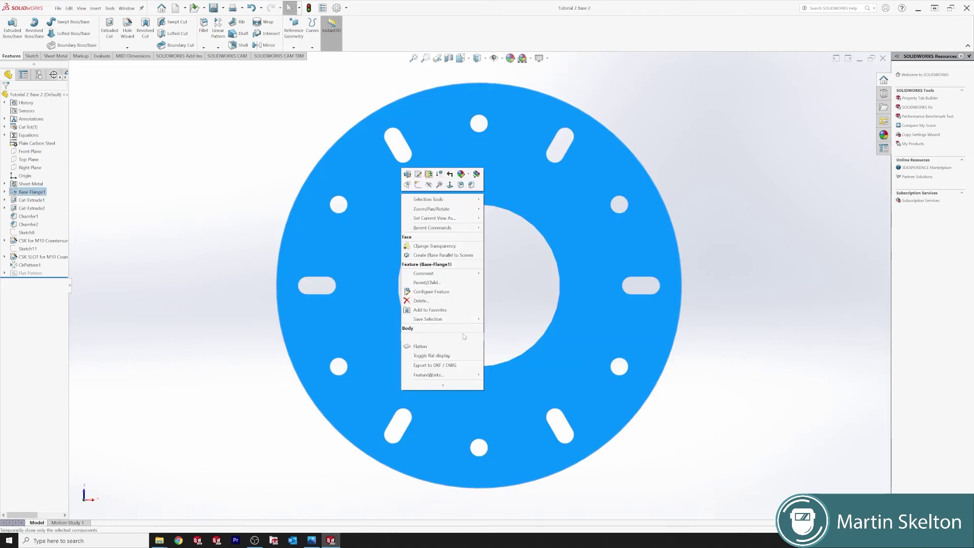
pyautogui.click(458, 363)
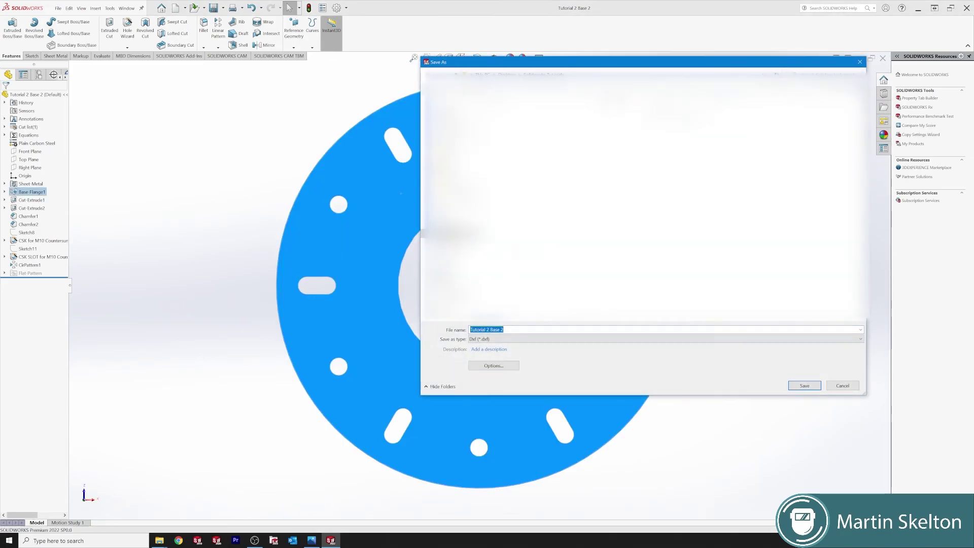
pyautogui.click(805, 386)
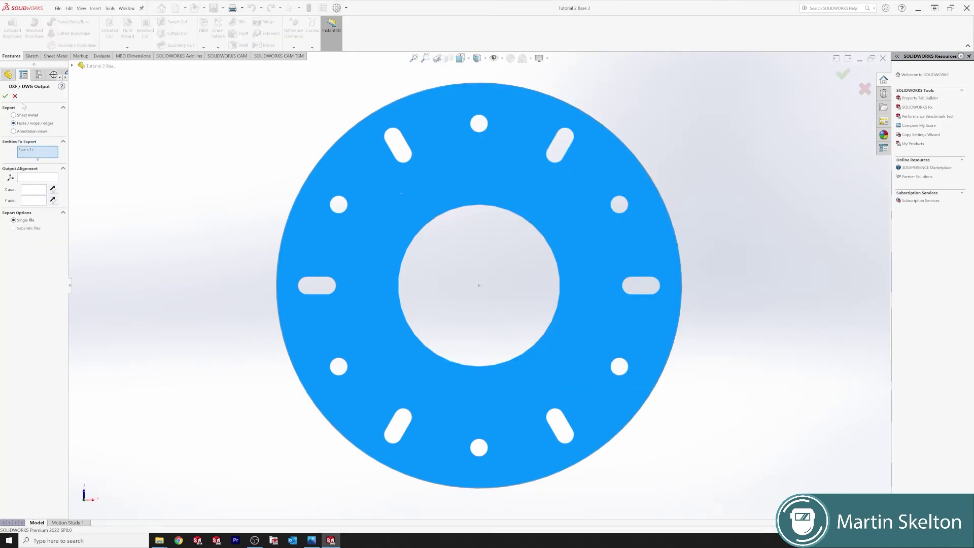
pyautogui.click(5, 97)
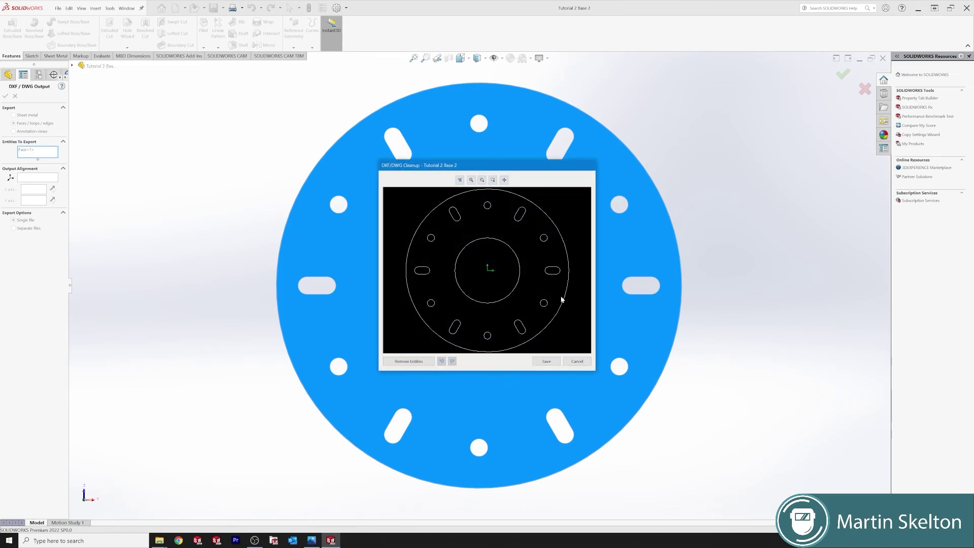
pyautogui.click(552, 364)
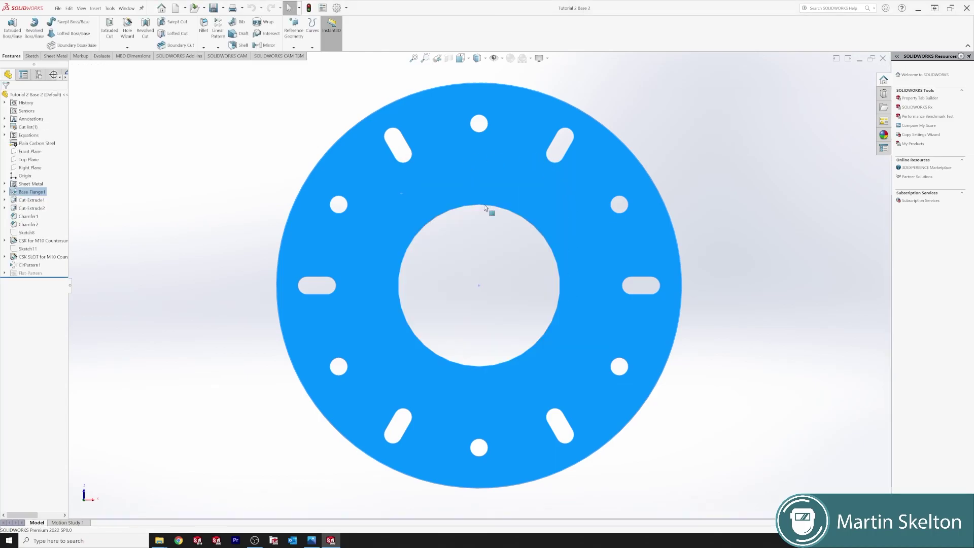
pyautogui.moveTo(702, 224); pyautogui.dragTo(435, 235, button='middle')
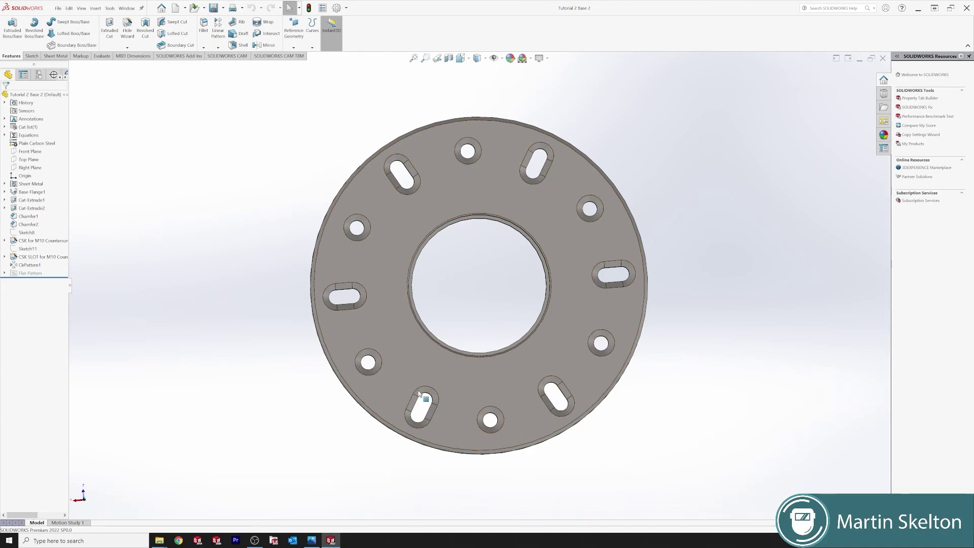
pyautogui.moveTo(523, 260); pyautogui.dragTo(497, 240, button='middle')
pyautogui.scroll(-2, 456, 249)
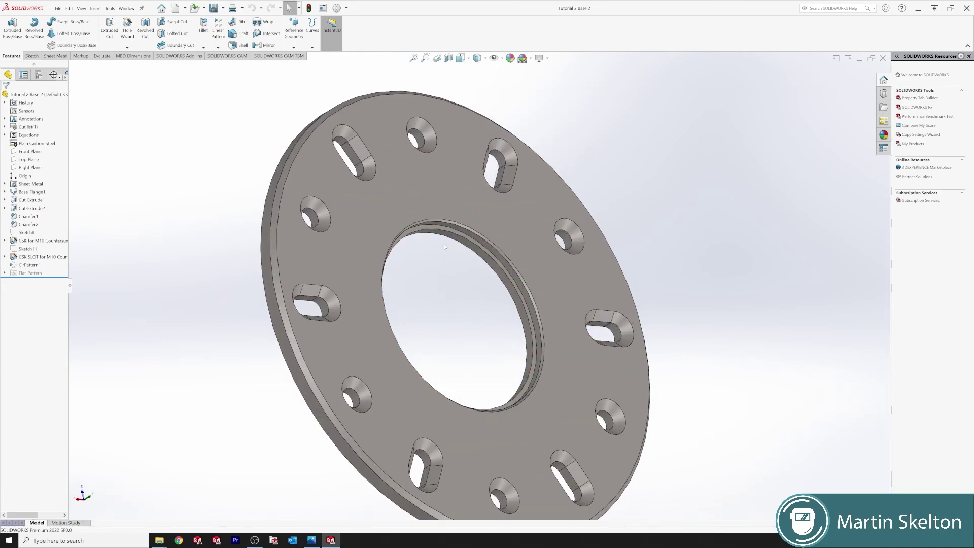
pyautogui.moveTo(434, 261); pyautogui.dragTo(490, 198, button='middle')
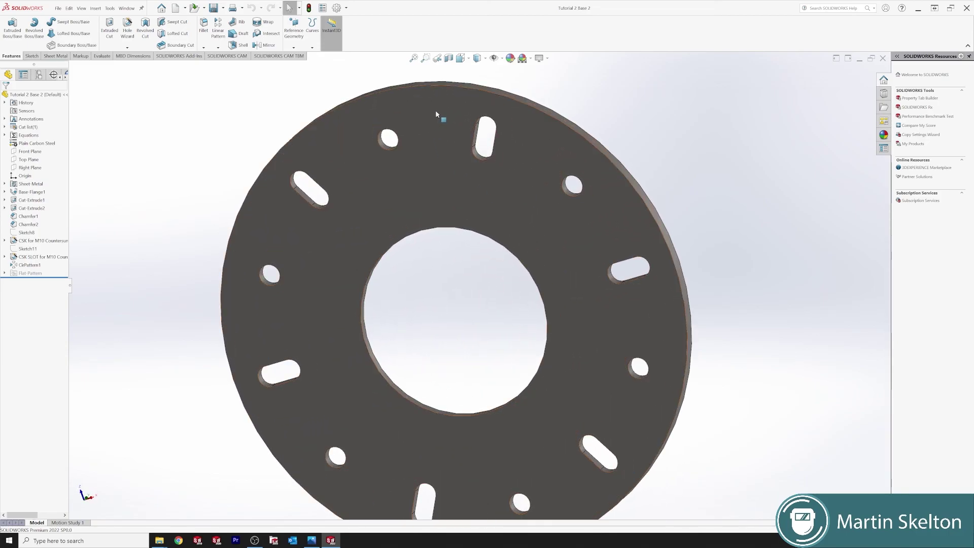
pyautogui.moveTo(436, 115); pyautogui.dragTo(387, 133, button='middle')
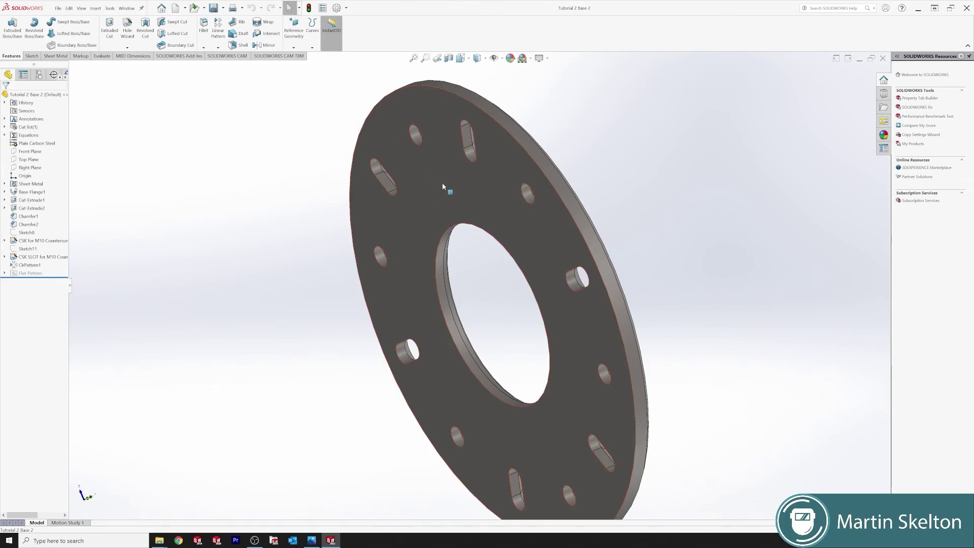
pyautogui.hotkey('ctrl', '1')
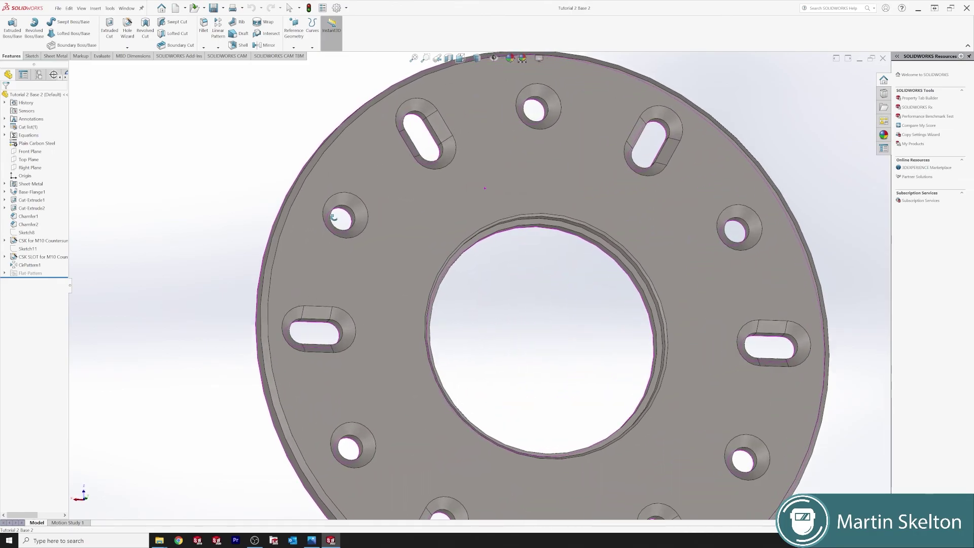
pyautogui.press('z')
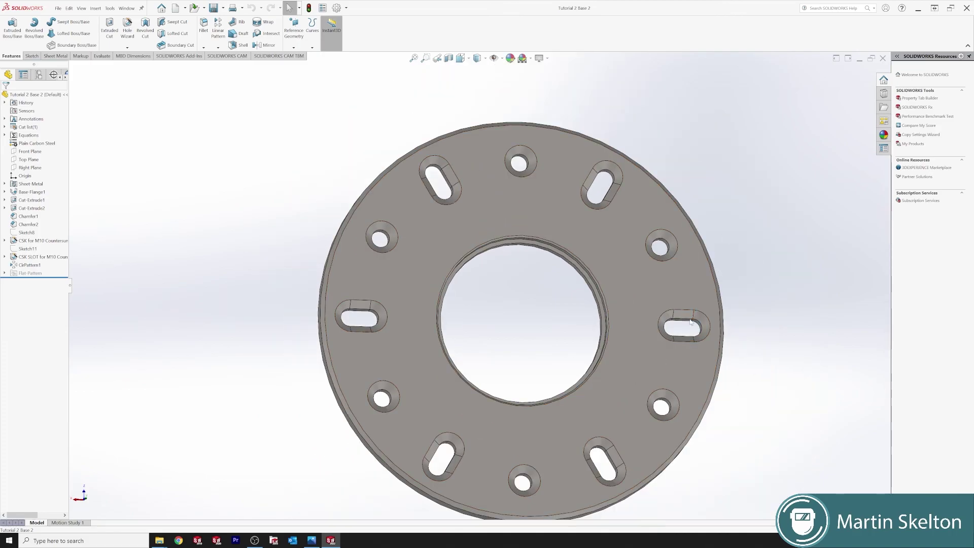
pyautogui.moveTo(630, 253); pyautogui.dragTo(533, 239, button='middle')
pyautogui.hotkey('ctrl', 'shift', 'z')
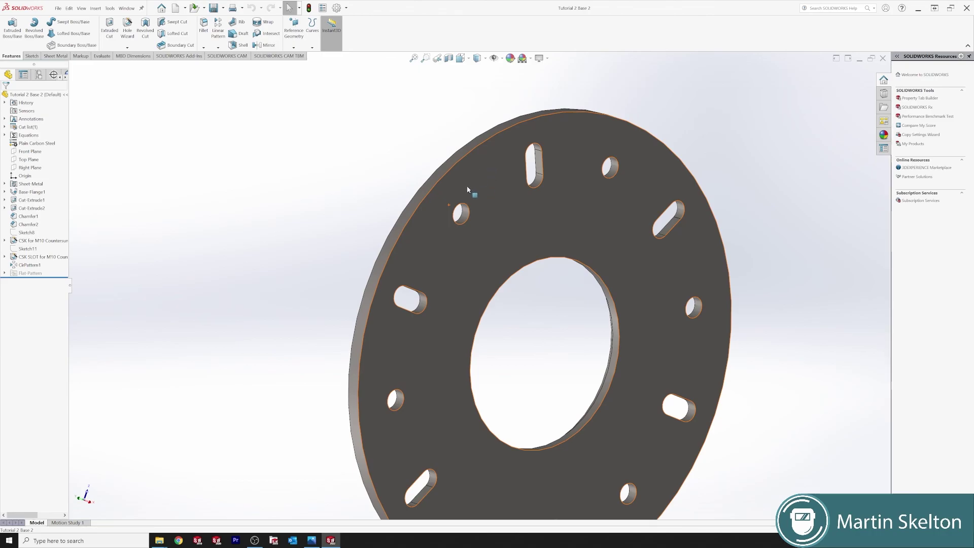
pyautogui.scroll(2, 480, 305)
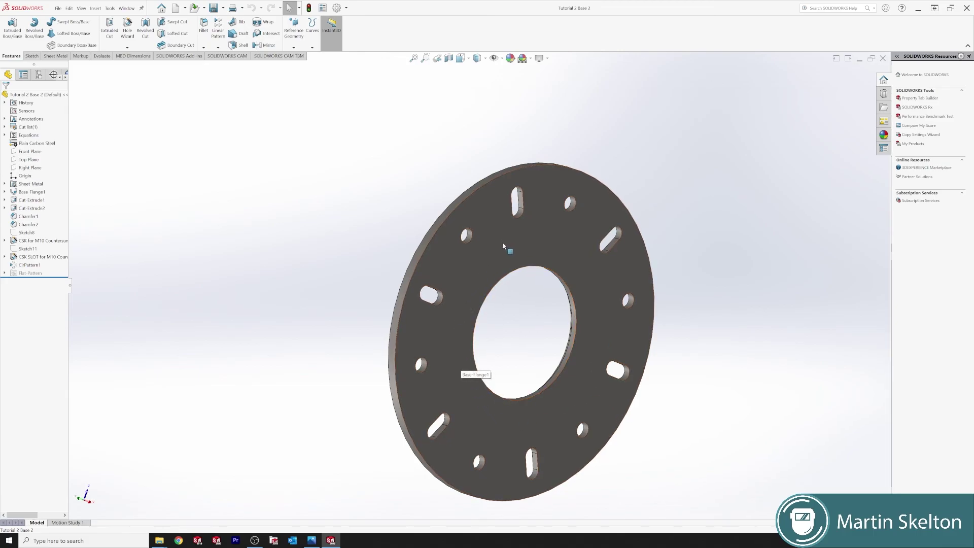
pyautogui.hotkey('ctrl', '1')
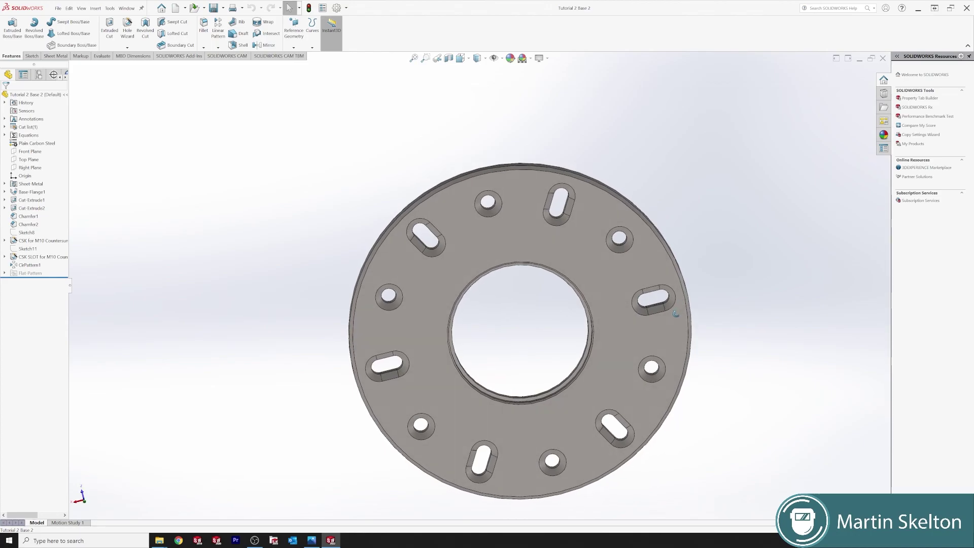